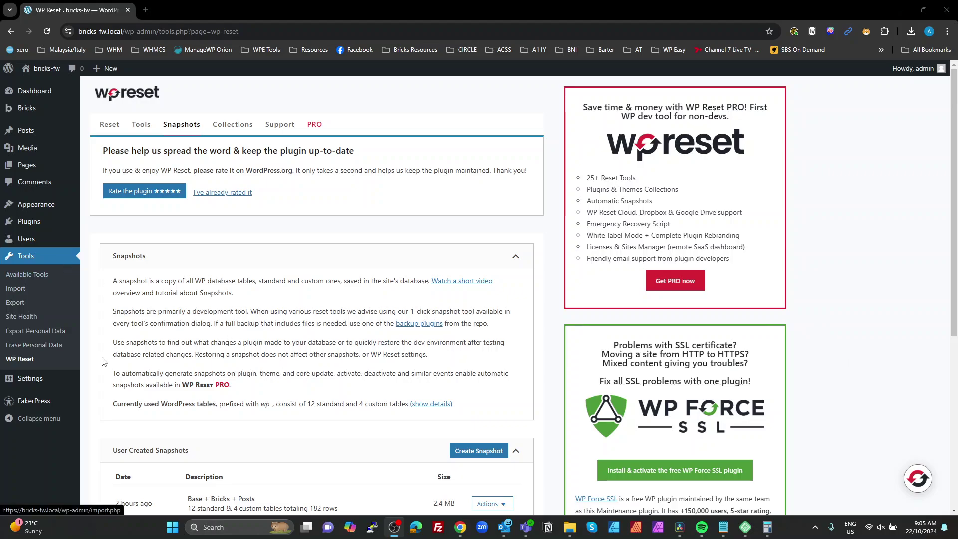
# Step: Review the FakerPress post generation settings, from quantity and dates through to the meta field rules
pyautogui.click(42, 401)
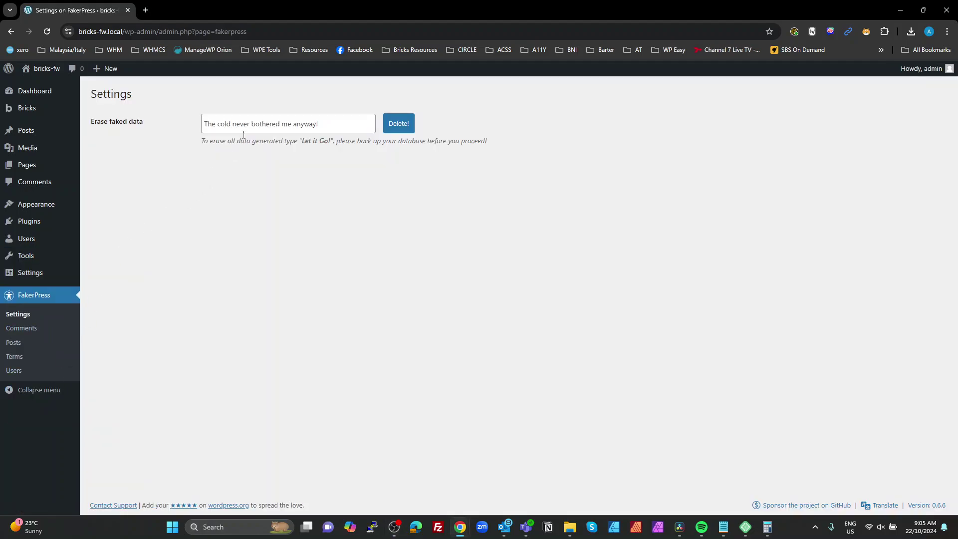
pyautogui.click(15, 342)
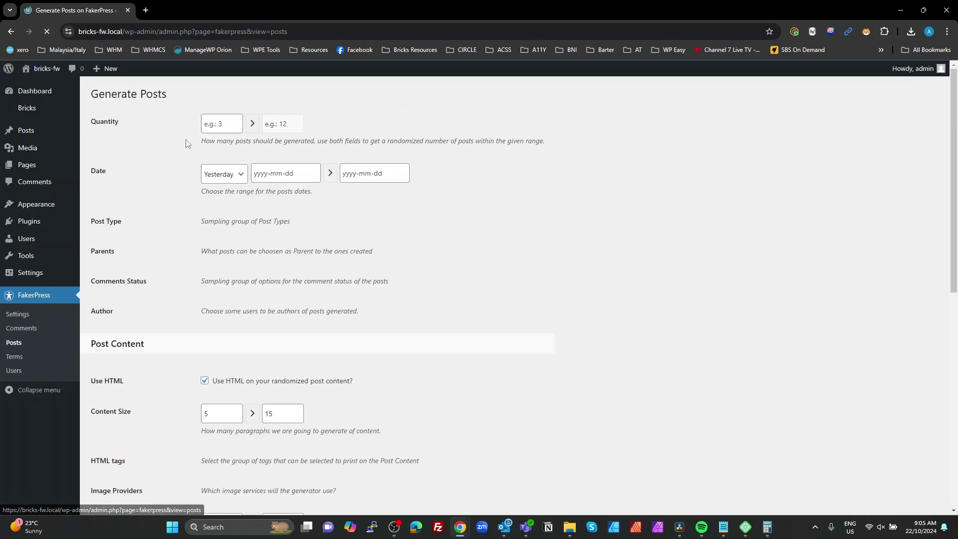
pyautogui.click(217, 128)
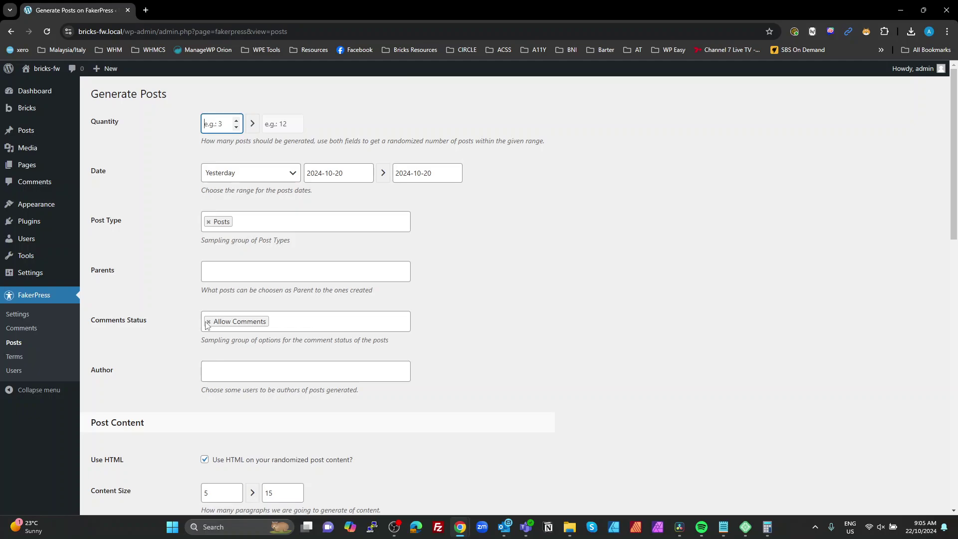
pyautogui.scroll(-14, 208, 325)
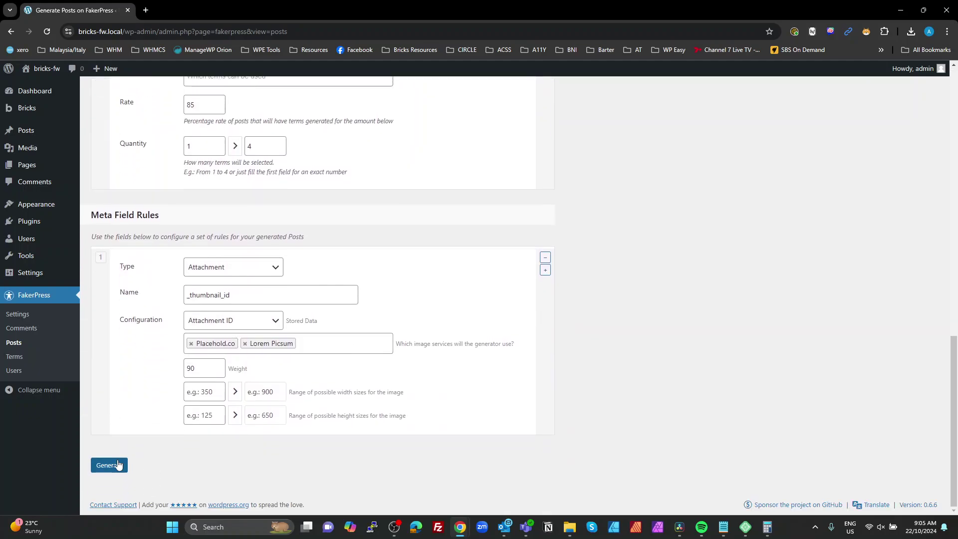
pyautogui.scroll(20, 61, 285)
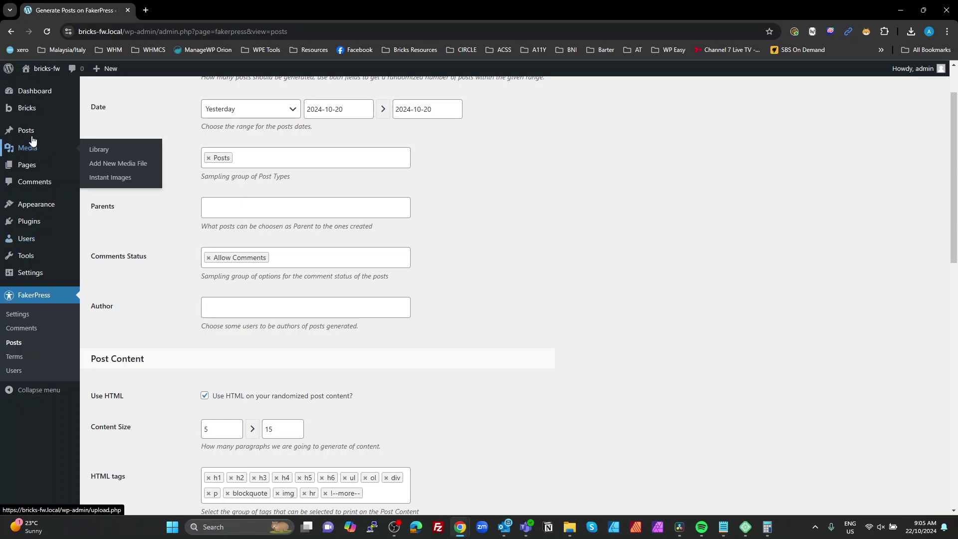
# Step: Open the post "Sequi laboriosam vel maiores qui" in the editor, check its featured image, and return to the posts list
pyautogui.click(26, 131)
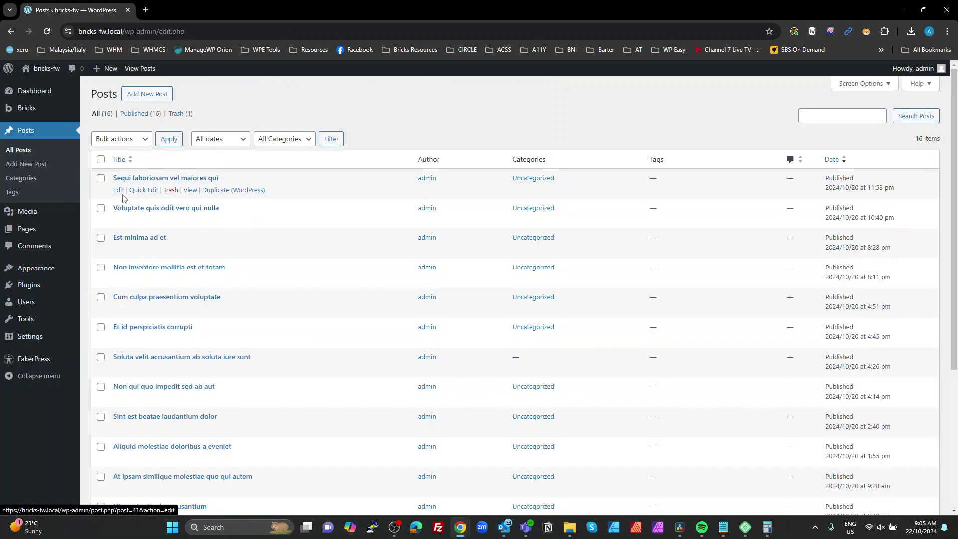
pyautogui.click(119, 189)
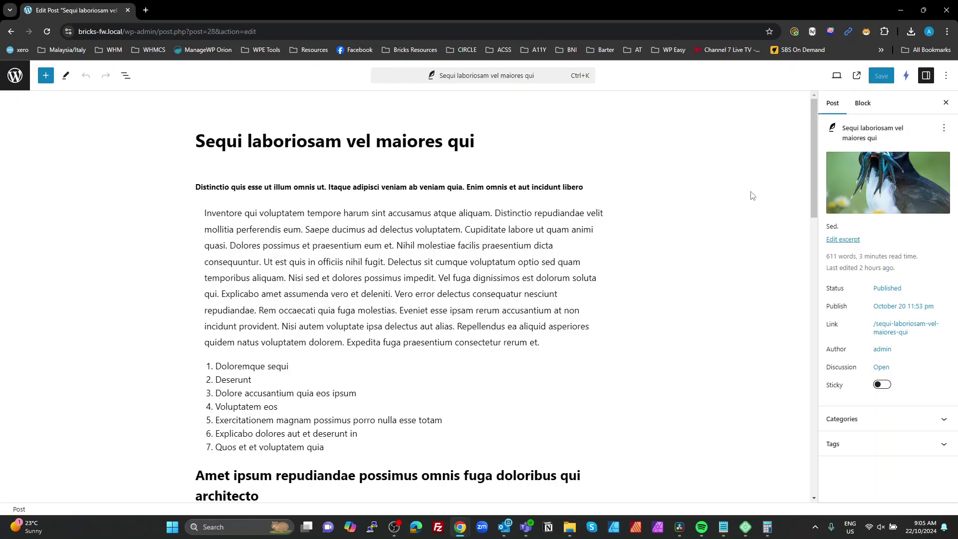
pyautogui.moveTo(861, 190)
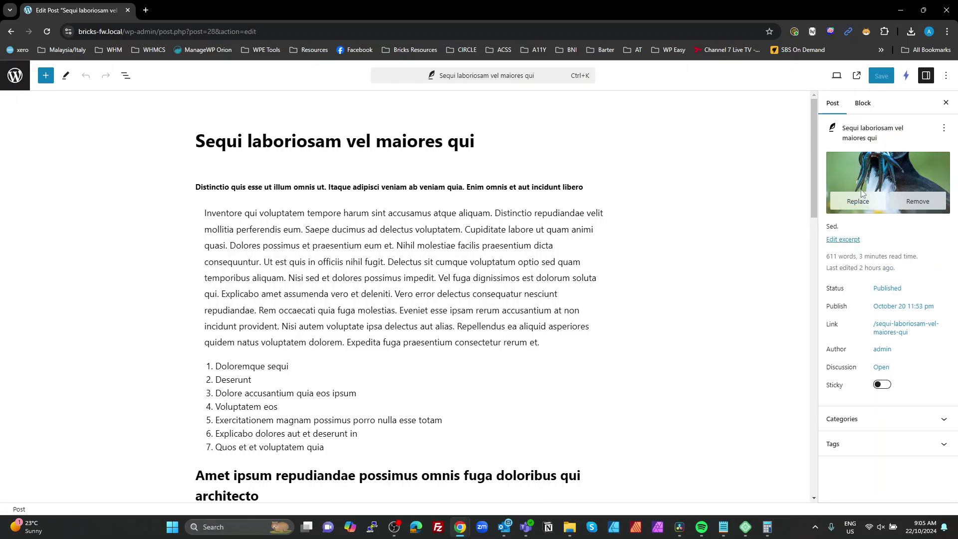
pyautogui.click(15, 75)
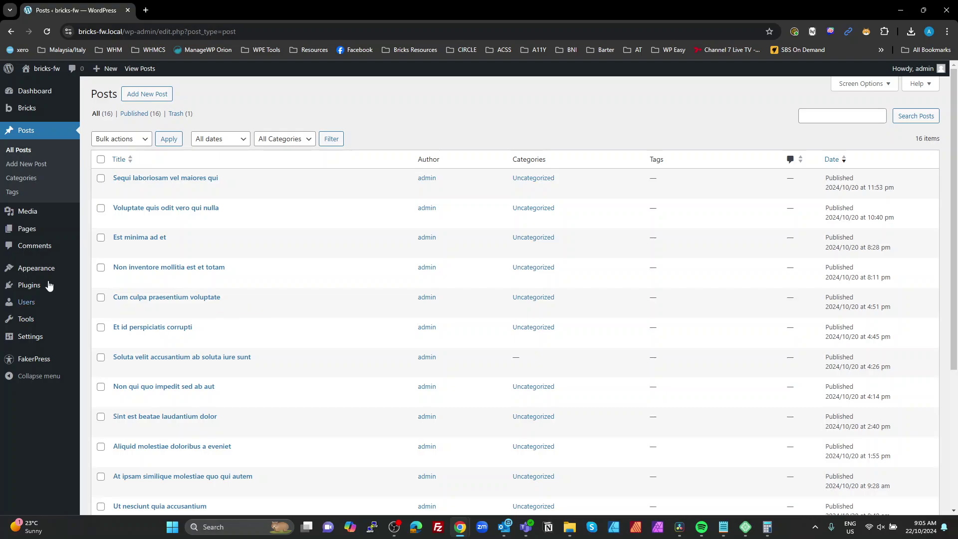
# Step: Open the Style Guide page for editing with Bricks
pyautogui.click(27, 231)
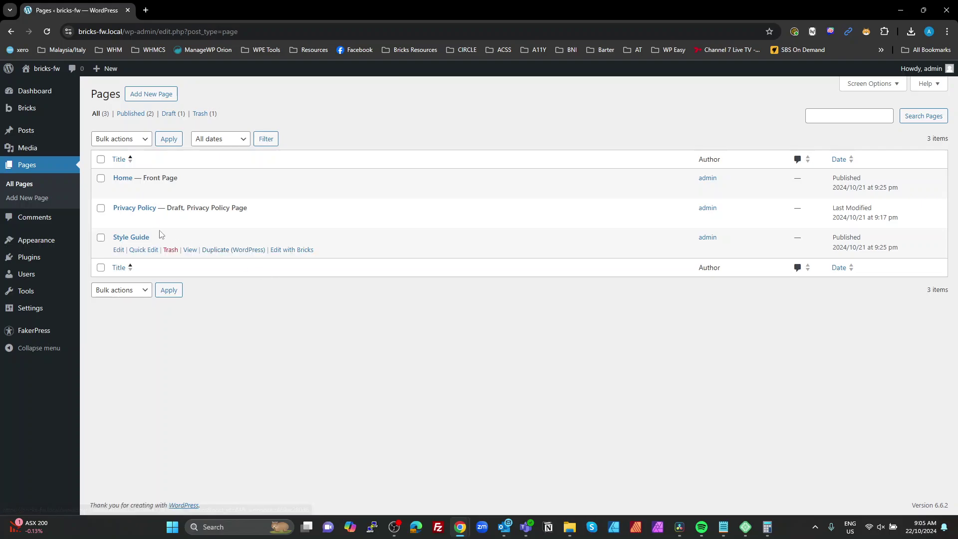
pyautogui.click(293, 250)
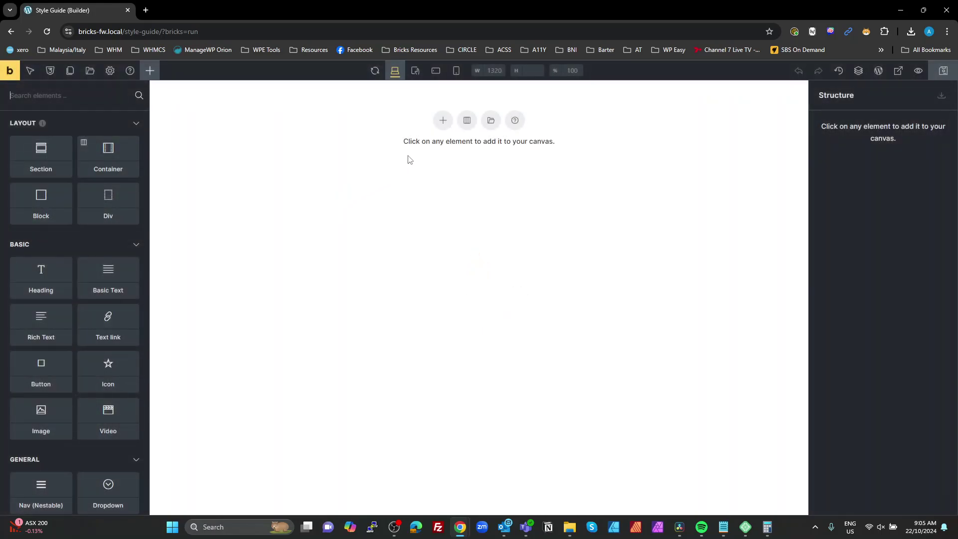
# Step: Check the global variables manager and the theme styles settings for existing entries
pyautogui.click(50, 70)
pyautogui.click(199, 116)
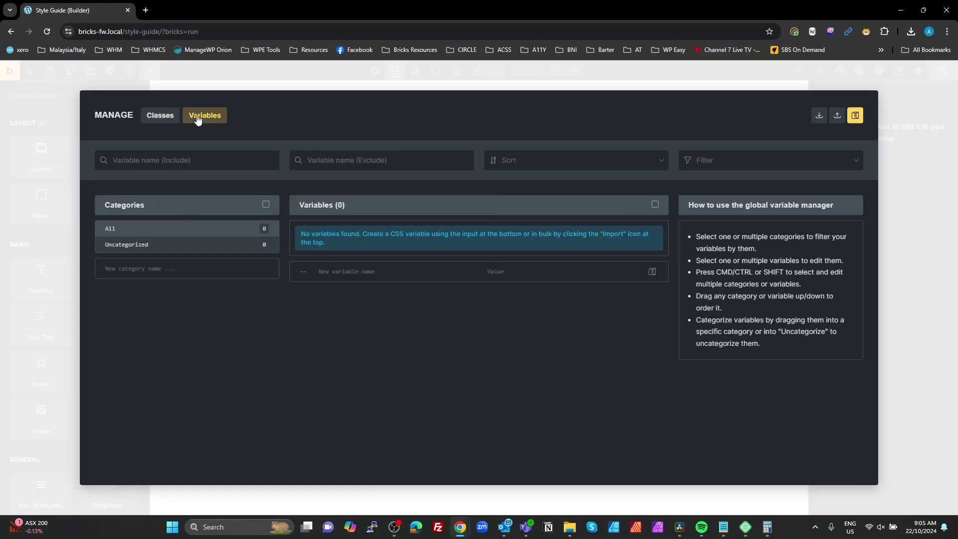
pyautogui.click(903, 263)
pyautogui.click(110, 70)
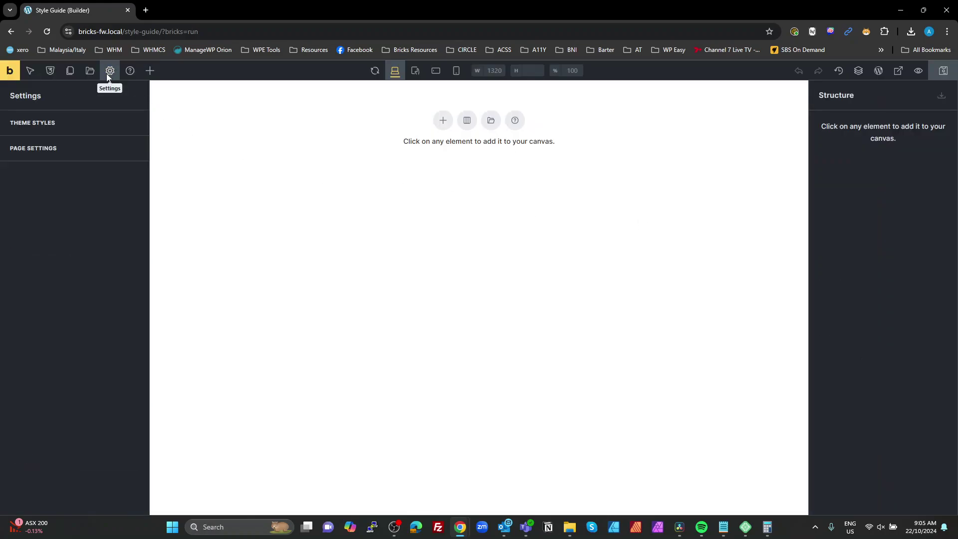
pyautogui.click(75, 125)
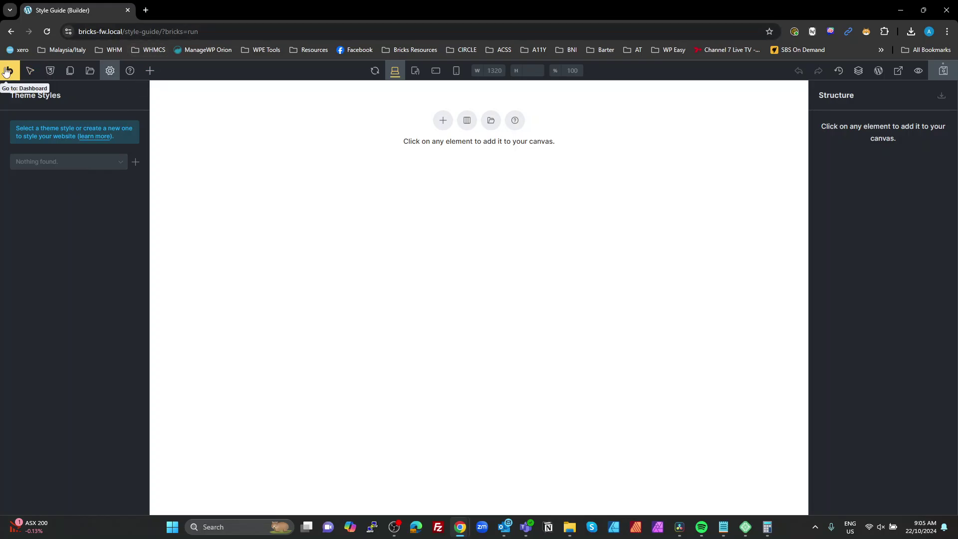
# Step: Import the global variables from bricks-css-variables.json, including their categories
pyautogui.click(50, 70)
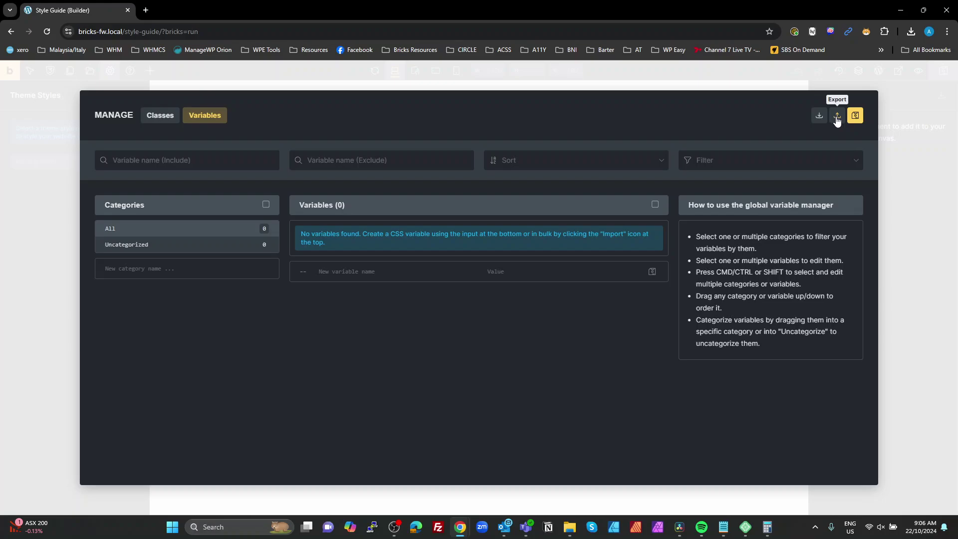
pyautogui.click(819, 118)
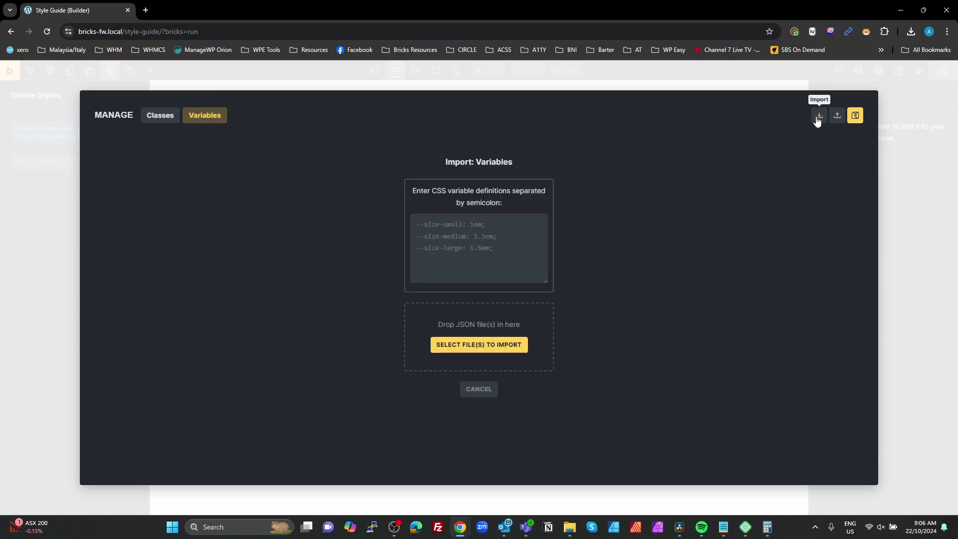
pyautogui.click(487, 347)
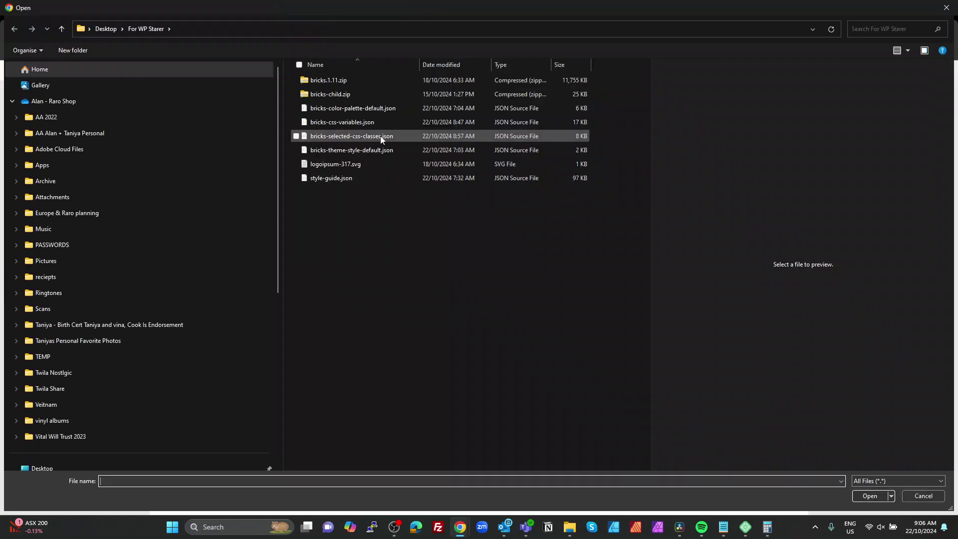
pyautogui.click(369, 122)
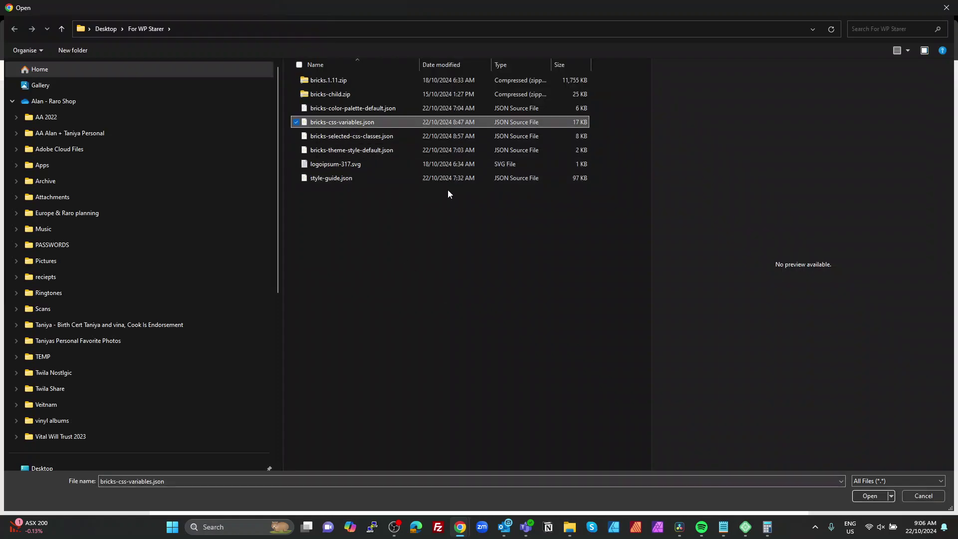
pyautogui.click(867, 495)
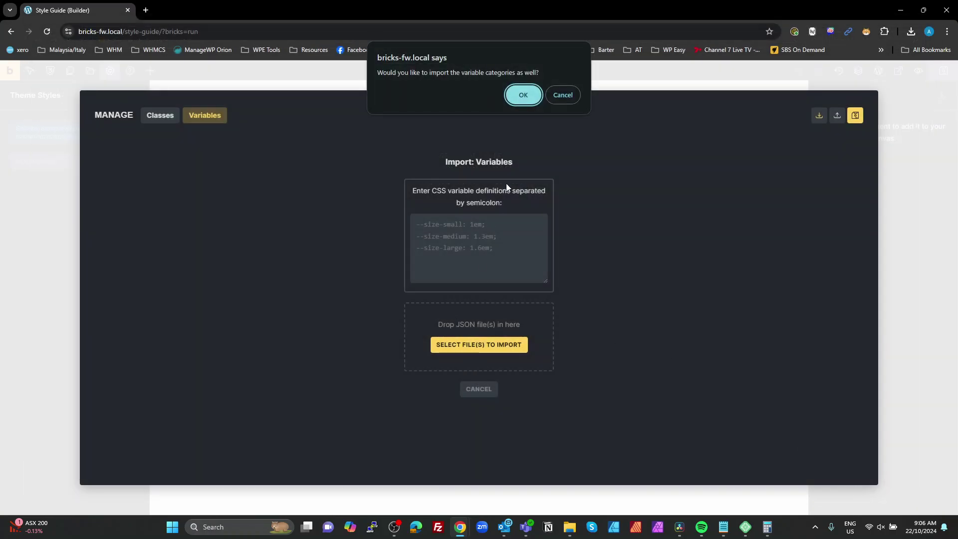
pyautogui.click(522, 95)
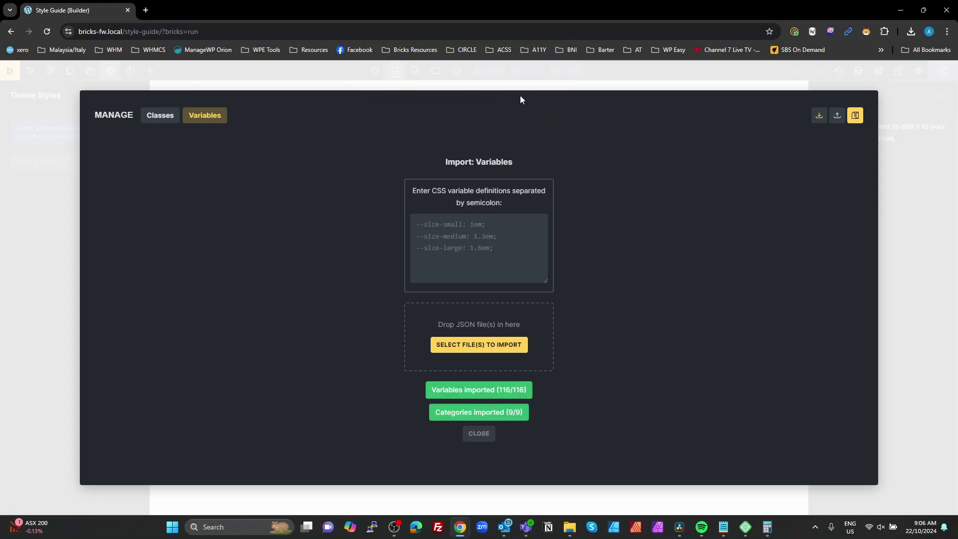
pyautogui.click(479, 433)
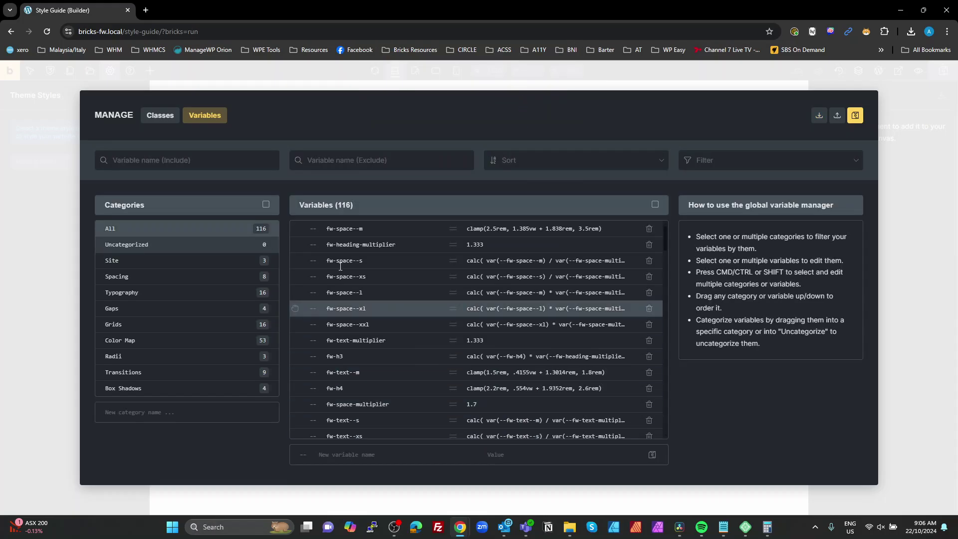
# Step: Import the global classes from bricks-selected-css-classes.json
pyautogui.click(160, 117)
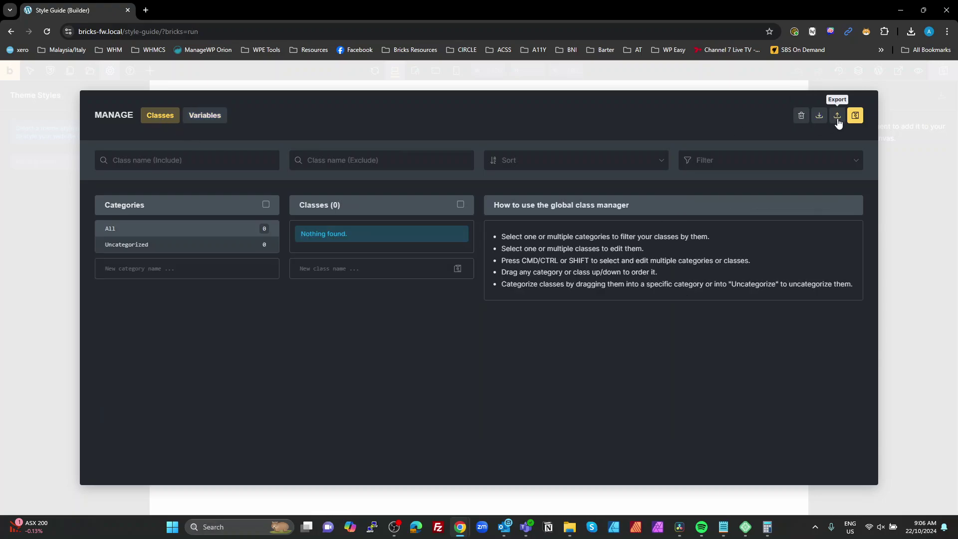
pyautogui.click(820, 119)
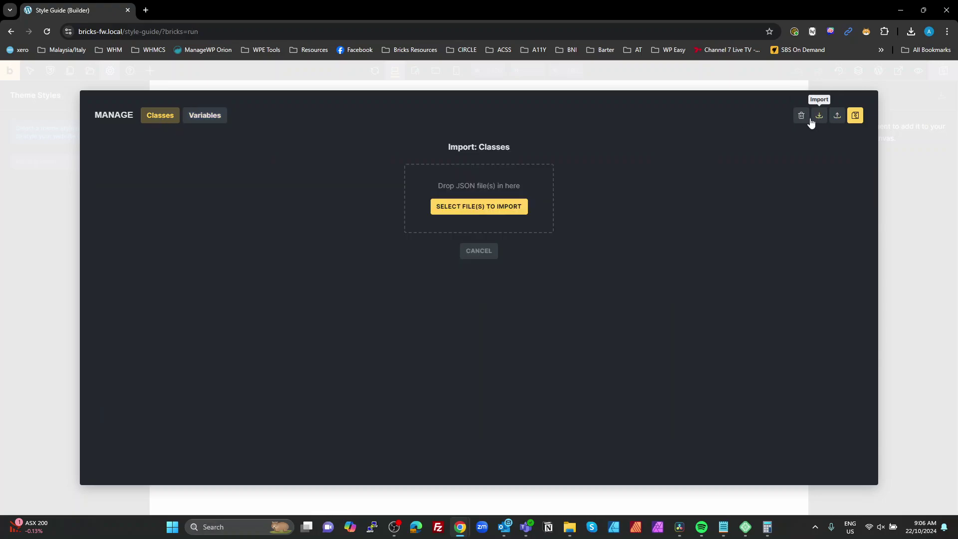
pyautogui.click(477, 209)
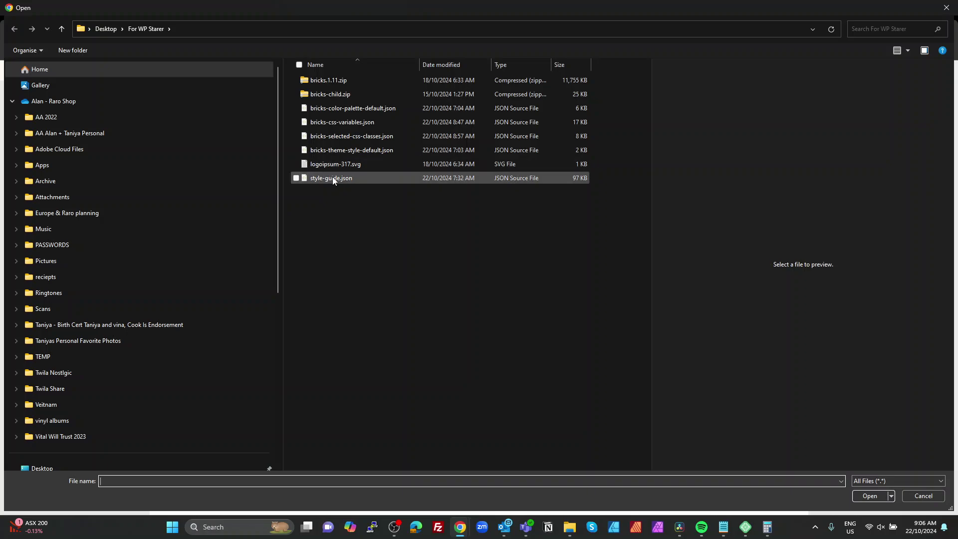
pyautogui.click(338, 136)
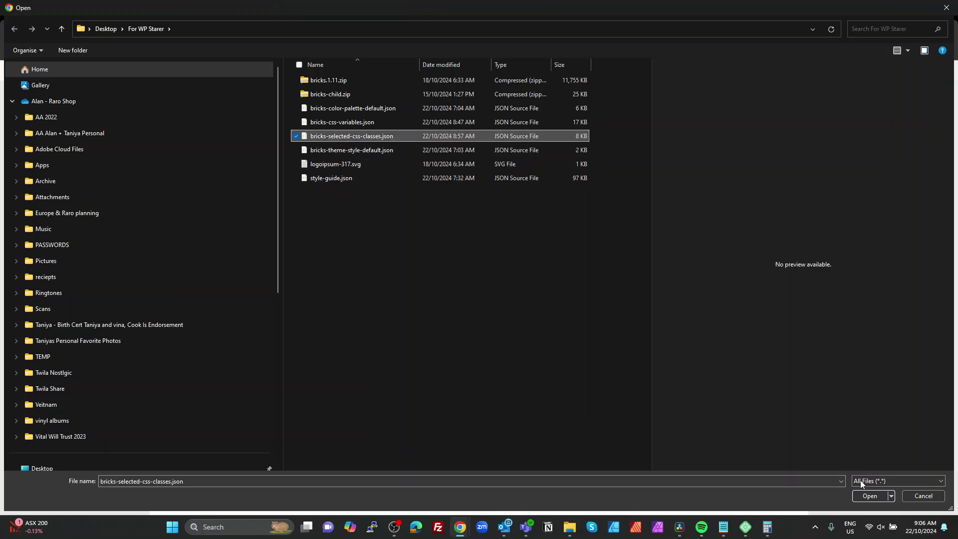
pyautogui.click(869, 496)
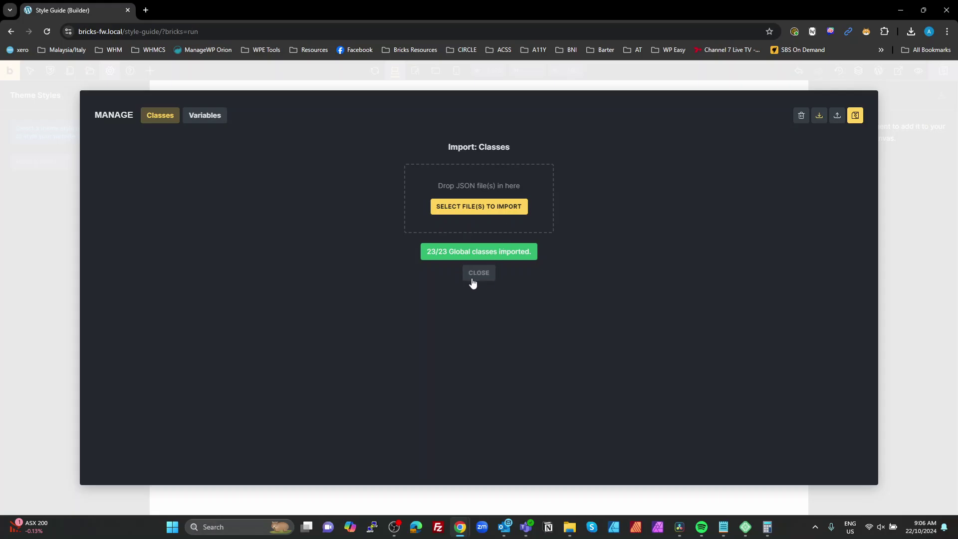
pyautogui.click(480, 273)
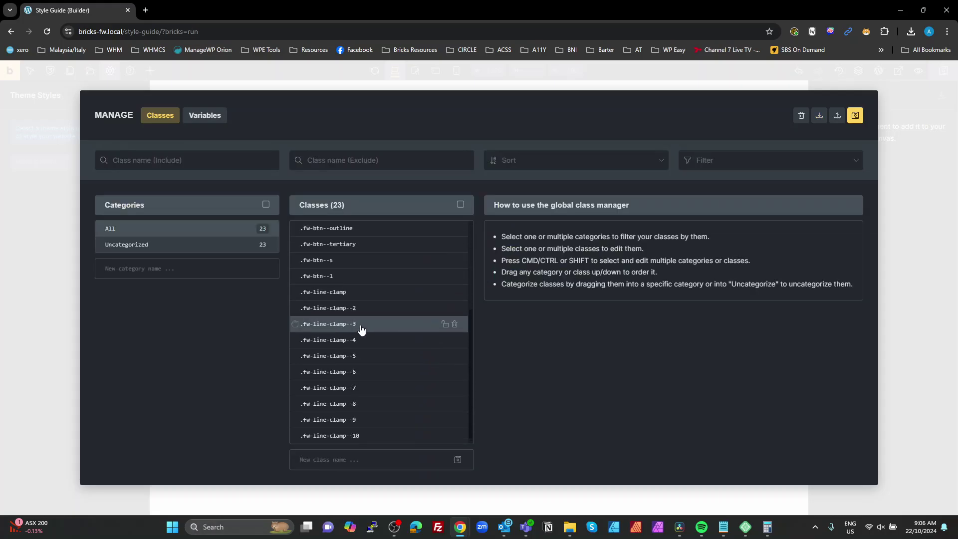
# Step: Look through the imported global classes, then save them and close the class and variable manager
pyautogui.scroll(3, 360, 328)
pyautogui.scroll(-3, 361, 326)
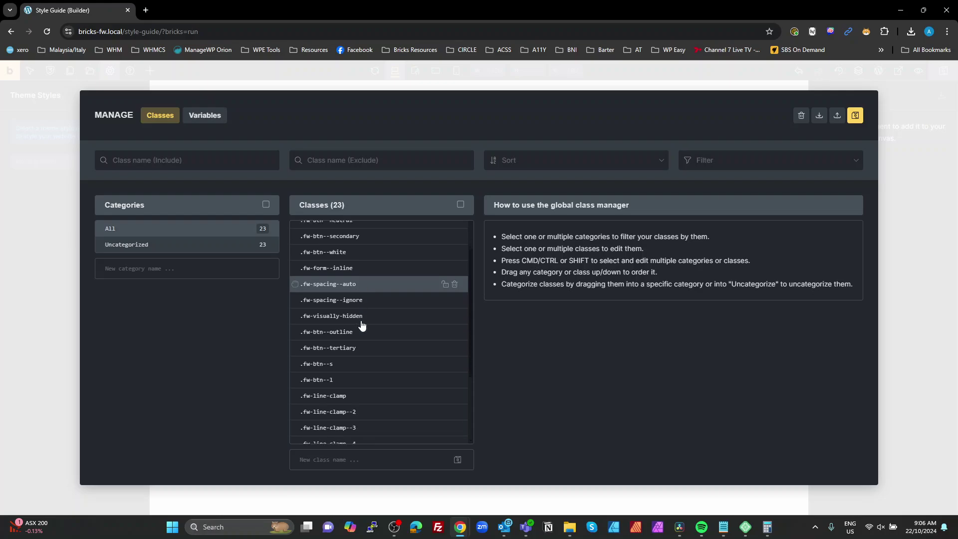
pyautogui.scroll(3, 363, 325)
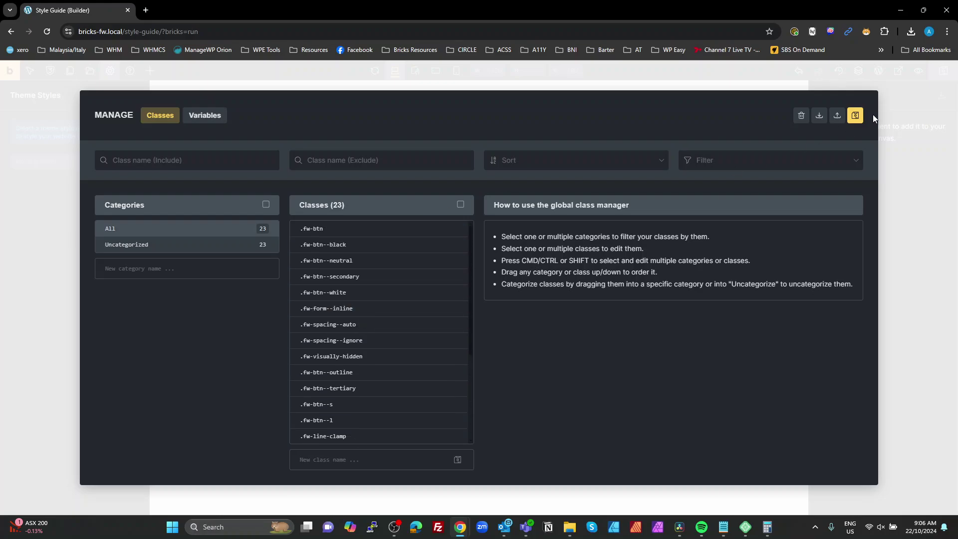
pyautogui.click(850, 119)
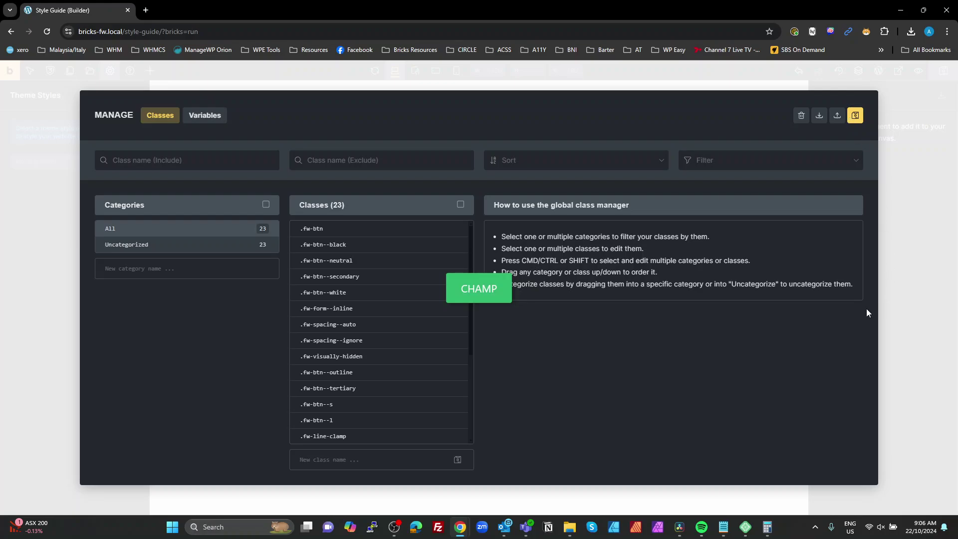
pyautogui.click(891, 277)
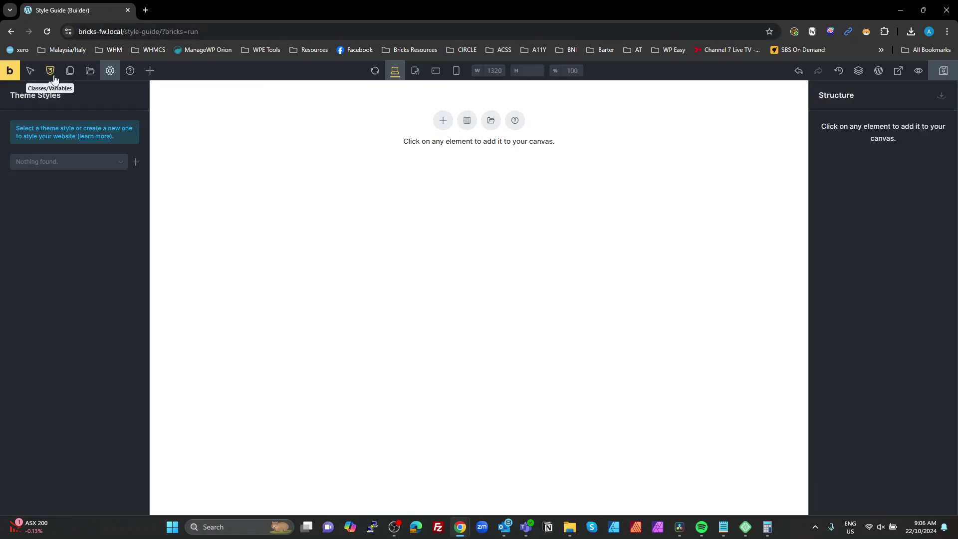
# Step: Import the theme style from bricks-theme-style-default.json and select the Default theme style
pyautogui.click(136, 161)
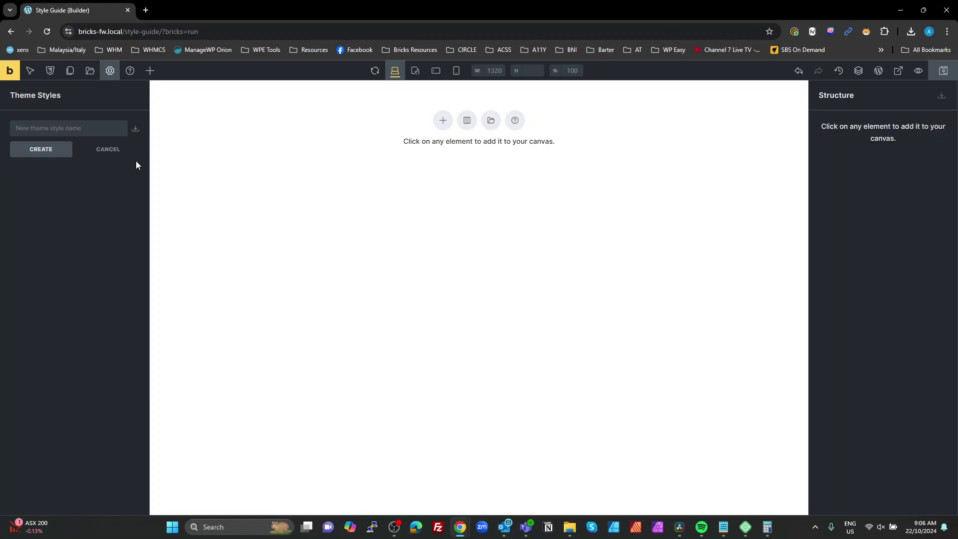
pyautogui.click(135, 130)
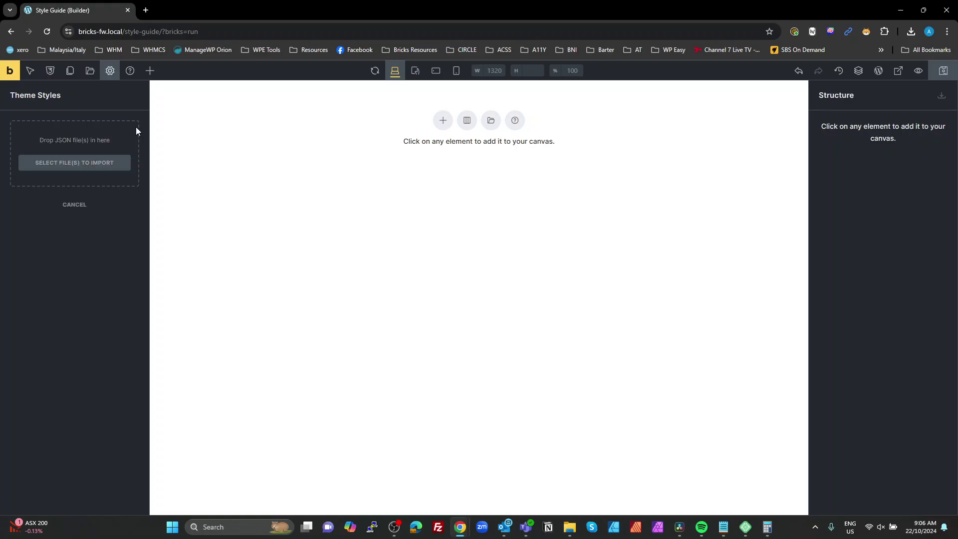
pyautogui.click(76, 164)
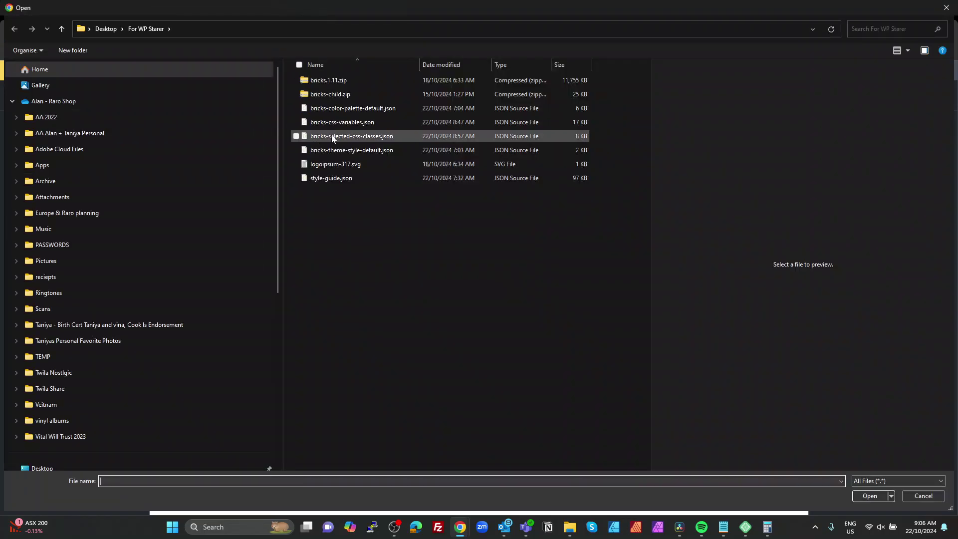
pyautogui.click(358, 151)
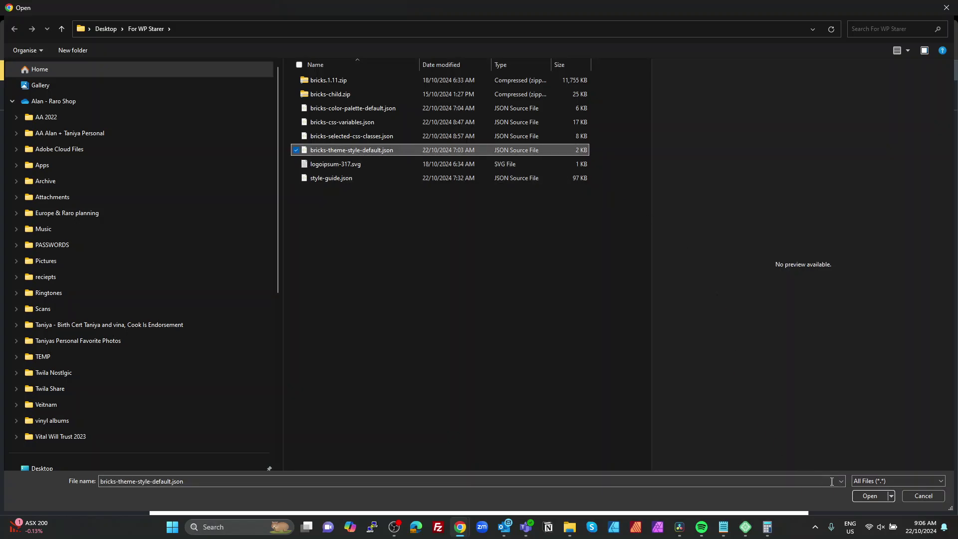
pyautogui.click(870, 497)
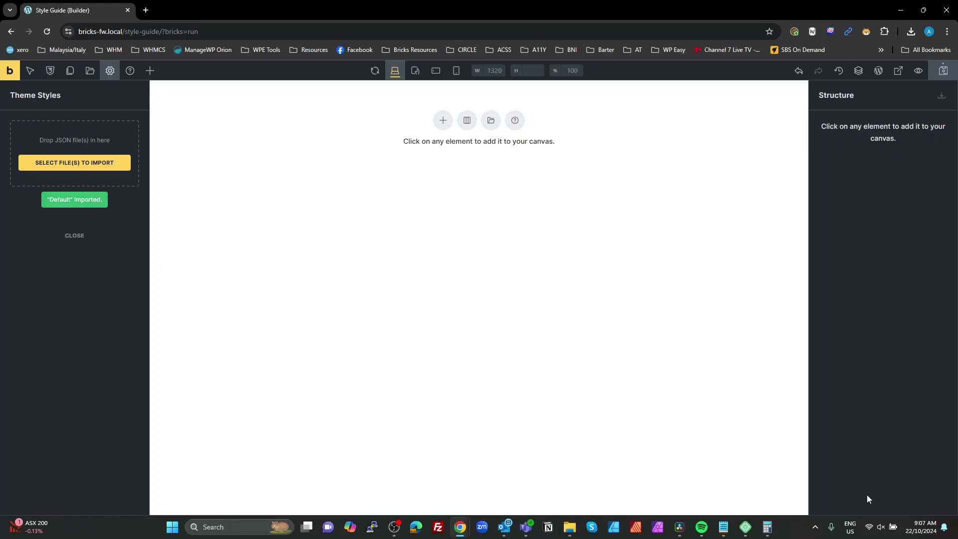
pyautogui.click(78, 237)
pyautogui.click(91, 163)
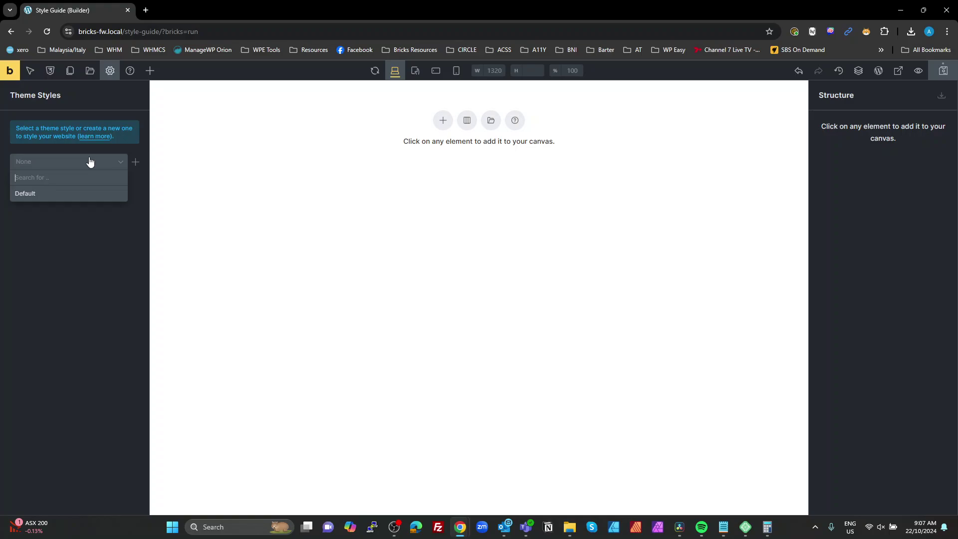
pyautogui.click(50, 194)
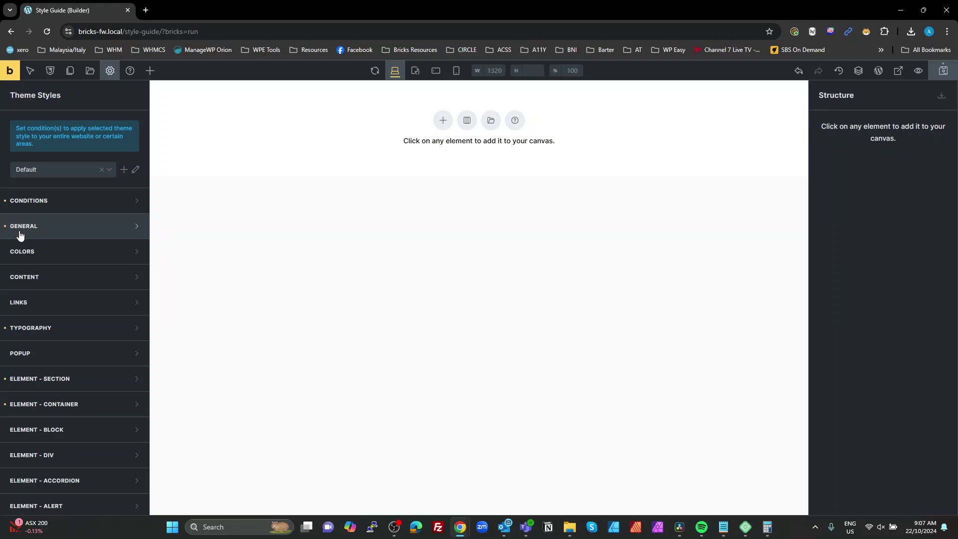
# Step: Delete the existing Default color palette through the Primary color picker in the theme style's color settings
pyautogui.click(80, 257)
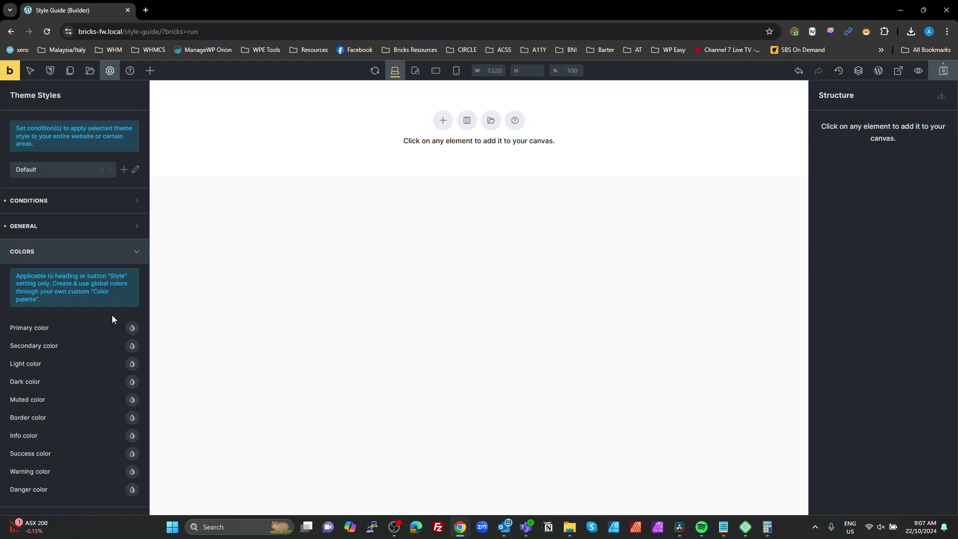
pyautogui.click(132, 332)
pyautogui.scroll(-3, 120, 349)
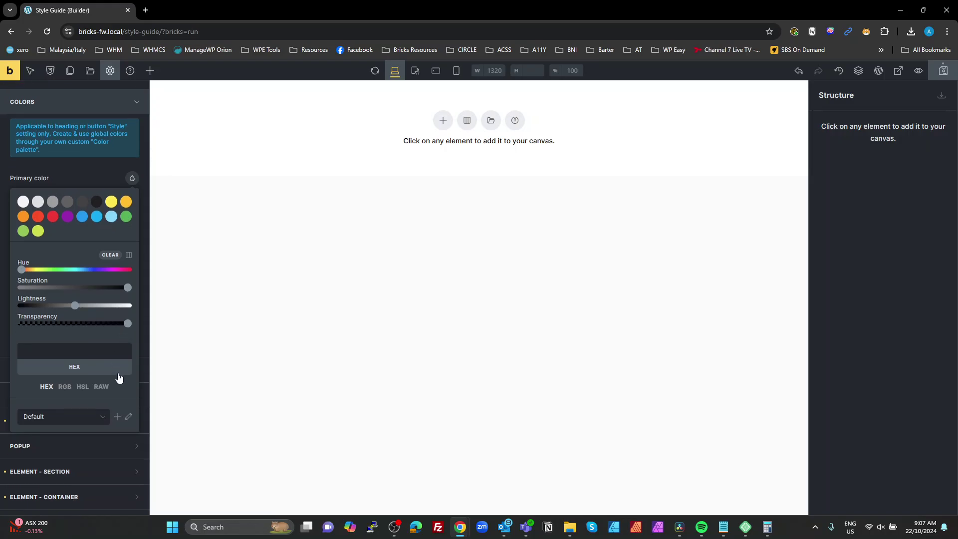
pyautogui.click(129, 418)
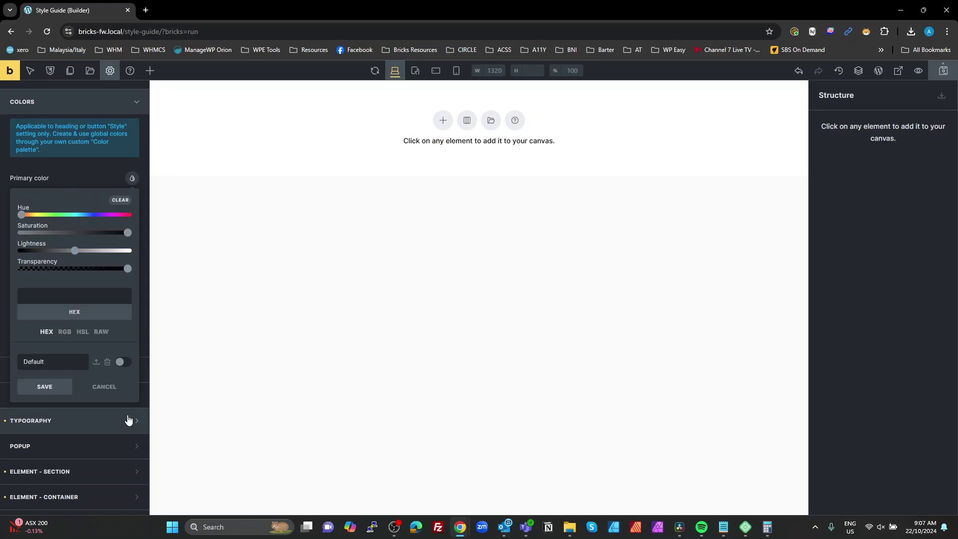
pyautogui.click(128, 364)
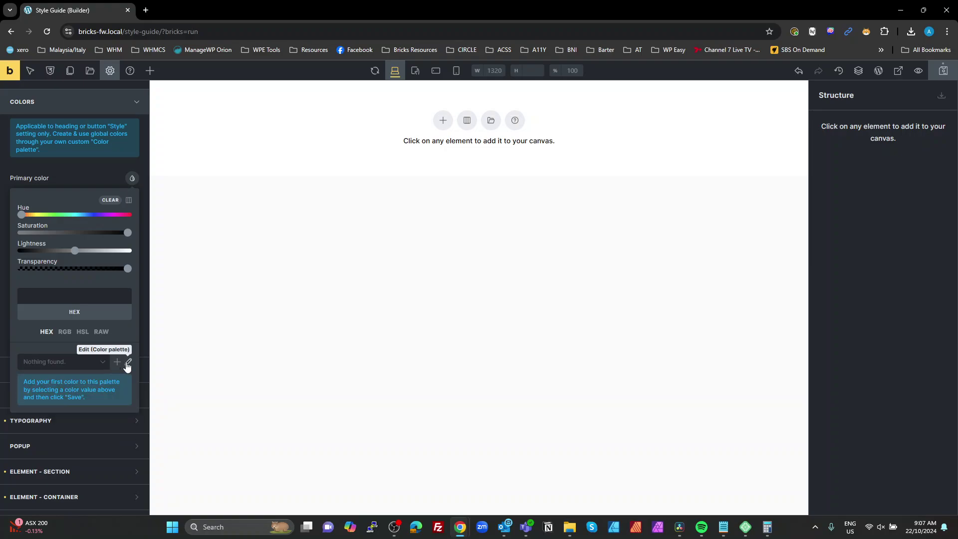
# Step: Import the color palette from bricks-color-palette-default.json and select the imported Default palette
pyautogui.click(117, 362)
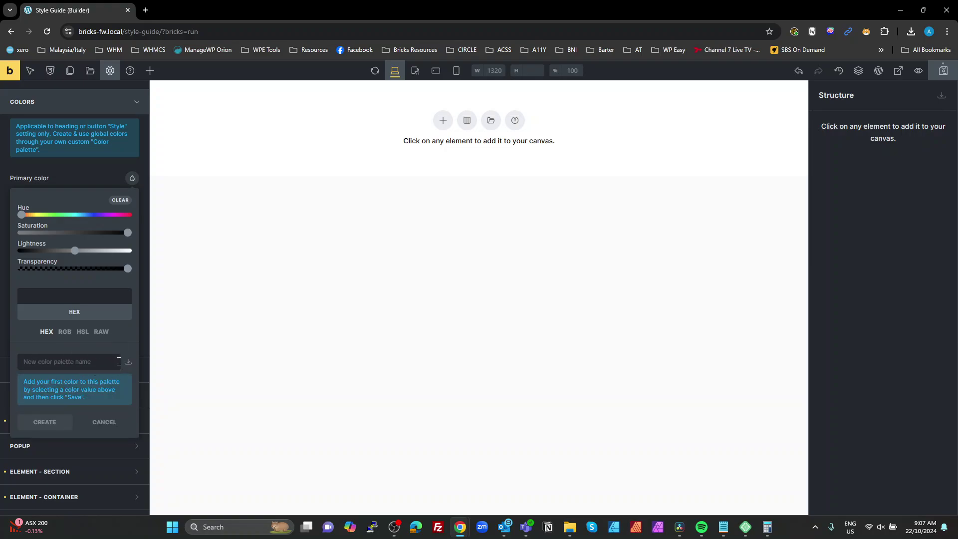
pyautogui.click(128, 363)
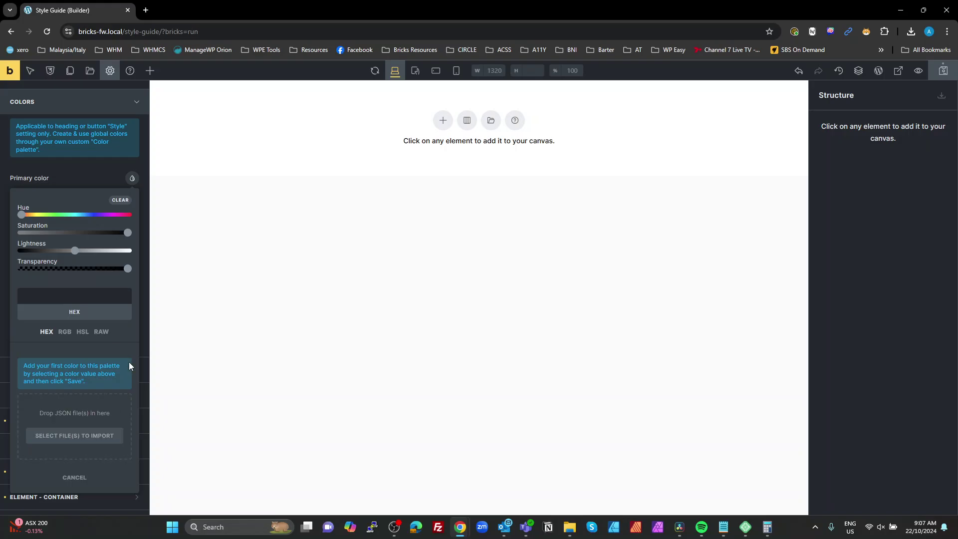
pyautogui.click(83, 436)
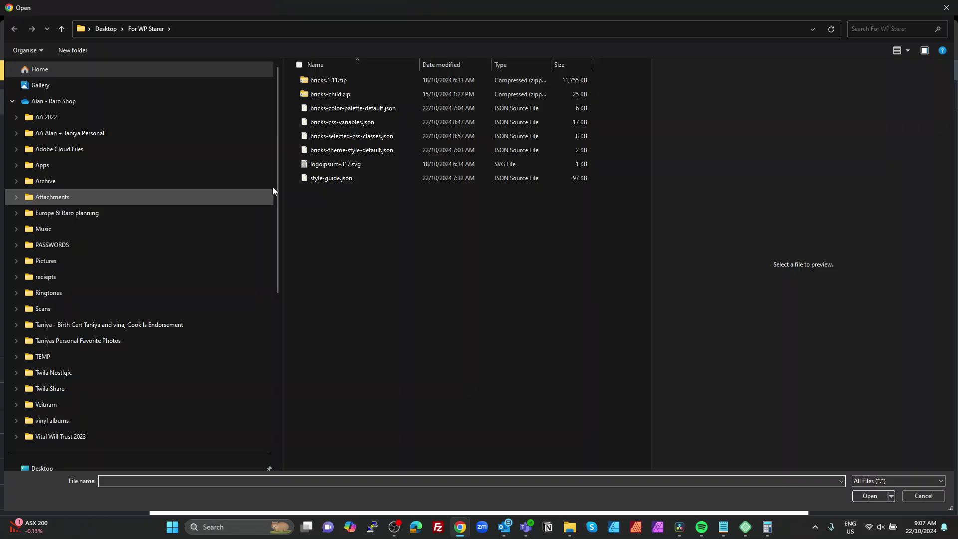
pyautogui.click(339, 109)
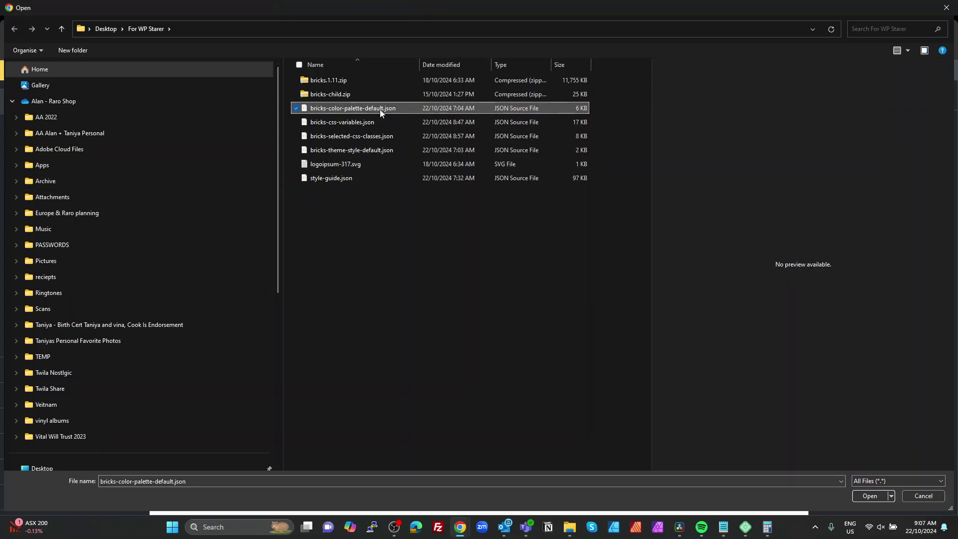
pyautogui.click(864, 497)
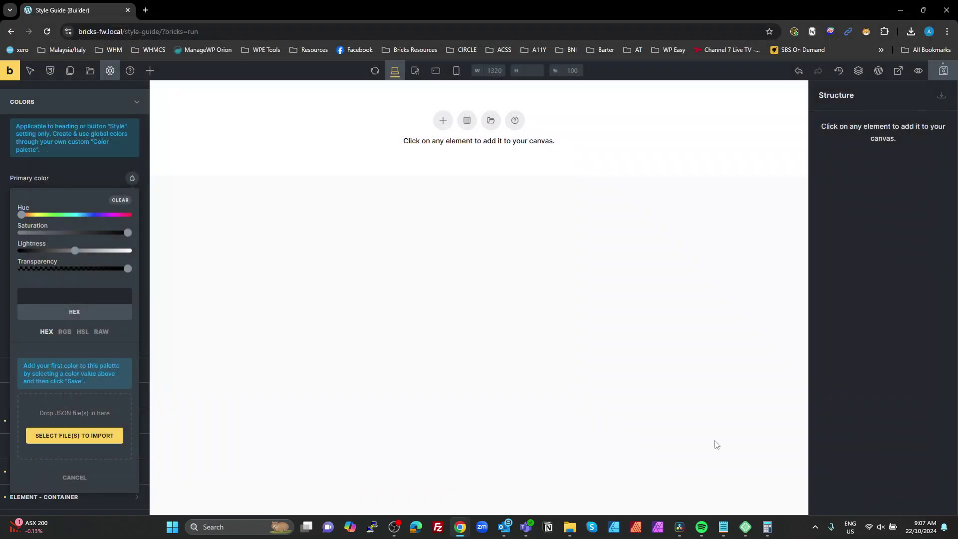
pyautogui.click(75, 498)
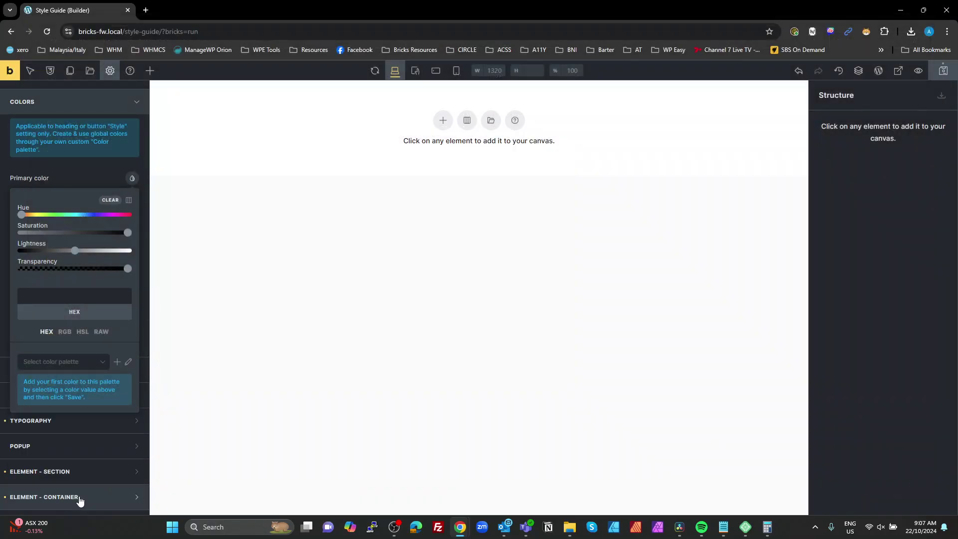
pyautogui.click(64, 363)
pyautogui.click(41, 380)
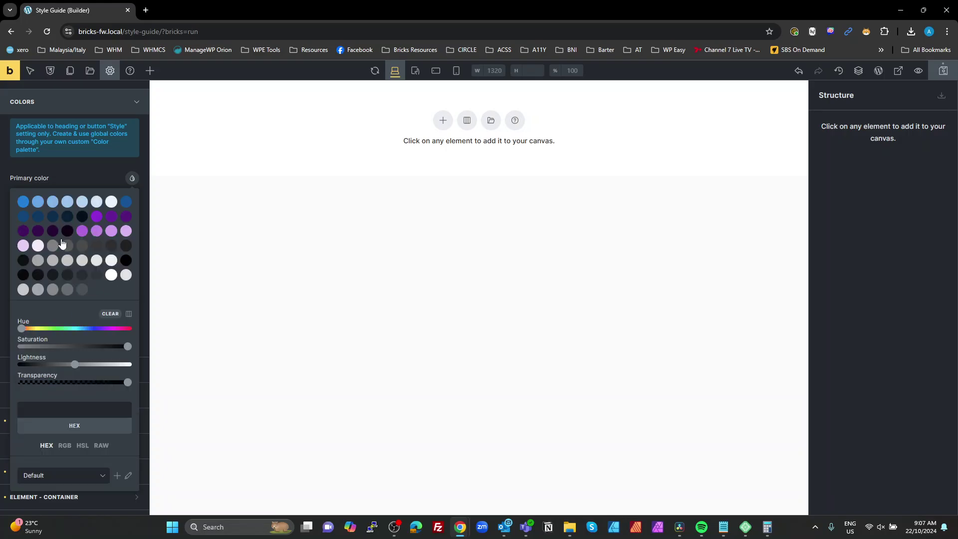
# Step: Show the palette as a named list and look through its primary, secondary, neutral, black and white shades
pyautogui.click(129, 315)
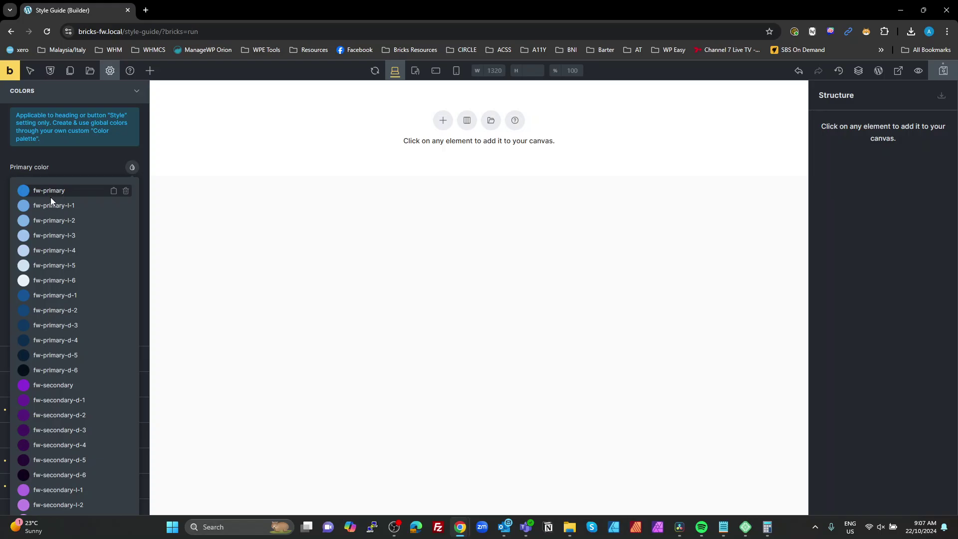
pyautogui.moveTo(43, 206); pyautogui.dragTo(78, 210)
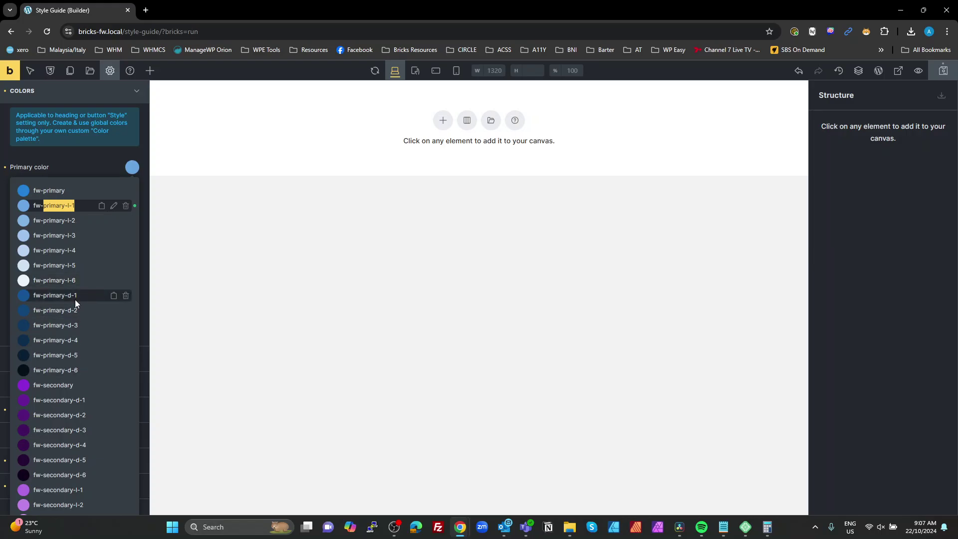
pyautogui.scroll(-3, 75, 397)
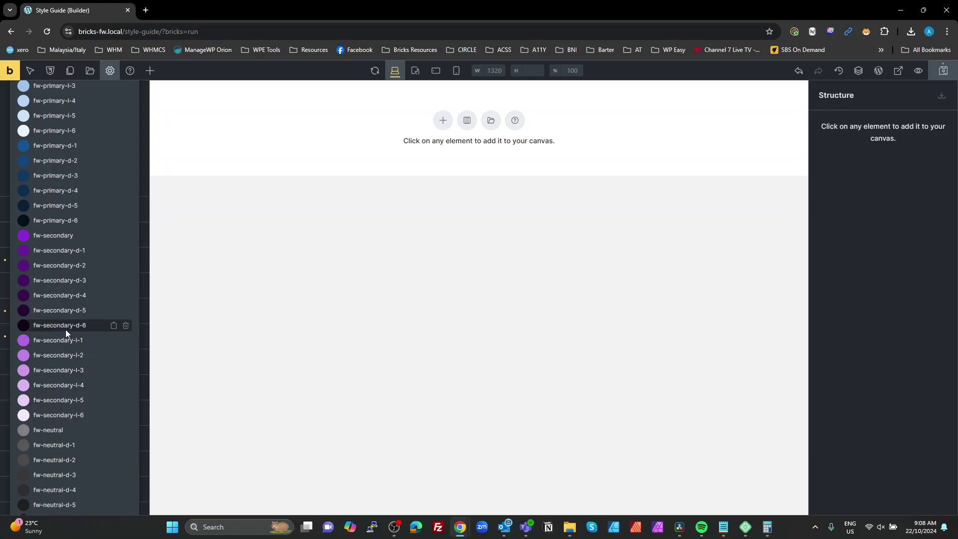
pyautogui.scroll(-3, 67, 339)
pyautogui.scroll(-3, 57, 299)
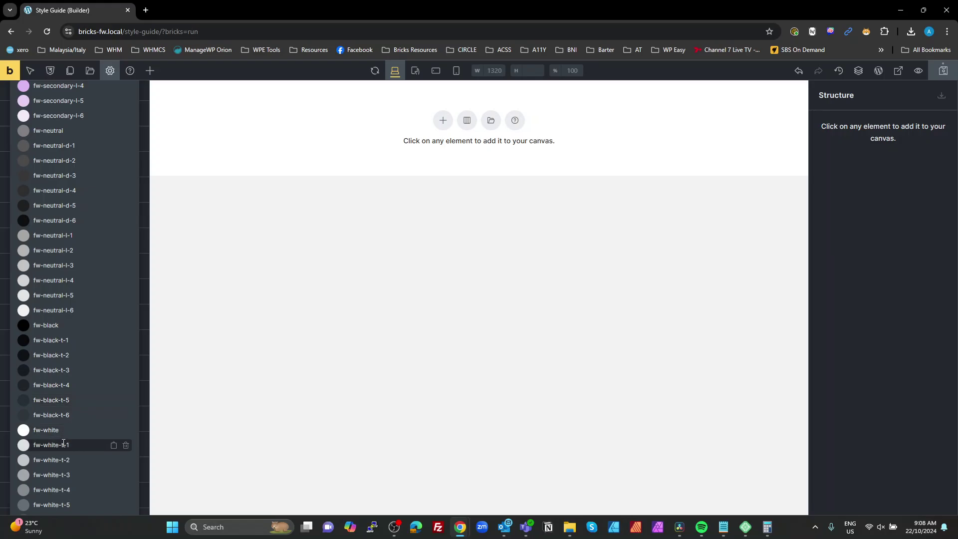
pyautogui.scroll(-3, 70, 451)
pyautogui.scroll(18, 81, 373)
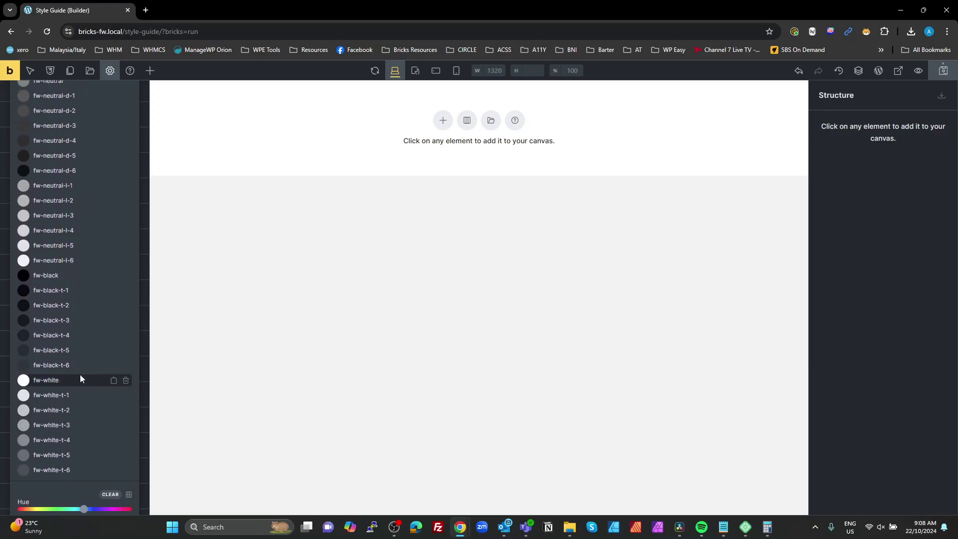
pyautogui.scroll(4, 80, 374)
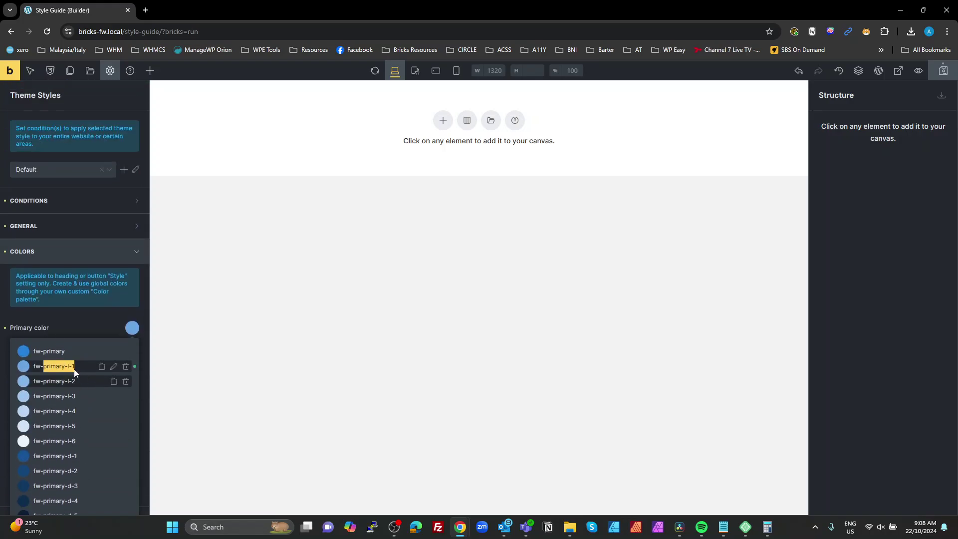
# Step: Clear the theme style's Primary color, save the builder changes and collapse the color settings
pyautogui.click(67, 325)
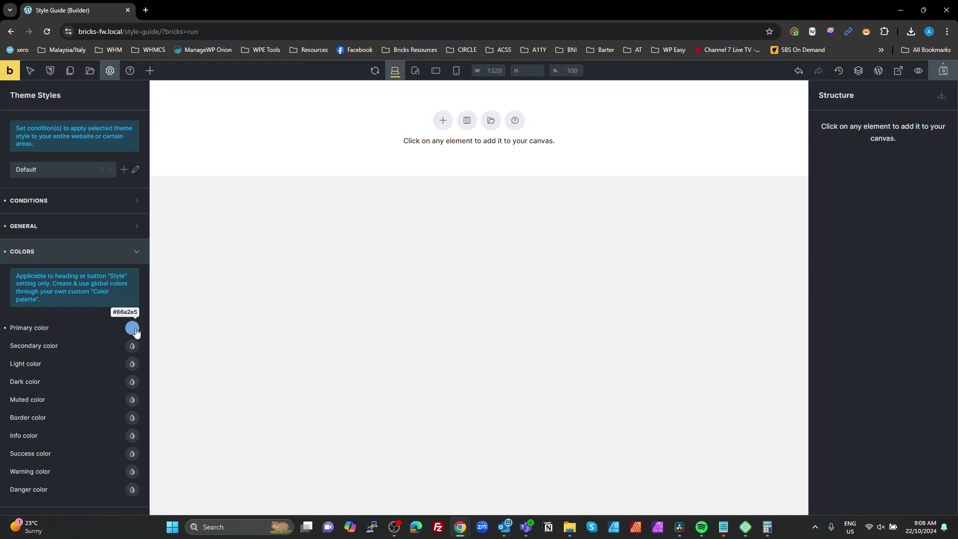
pyautogui.click(5, 327)
pyautogui.click(943, 72)
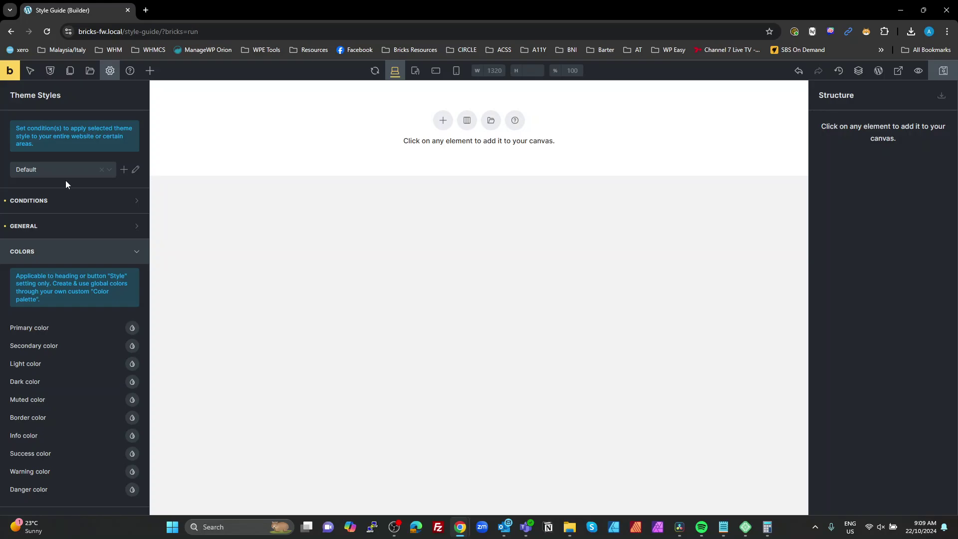
pyautogui.click(83, 251)
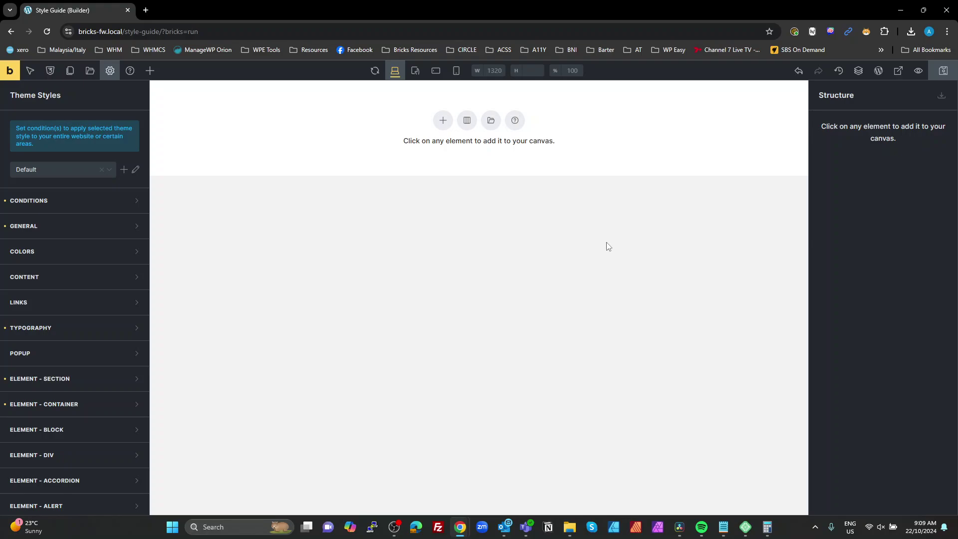
# Step: Open style-guide.json from the For WP Starer folder in Visual Studio Code, copy its entire contents and minimize the editor
pyautogui.moveTo(572, 534)
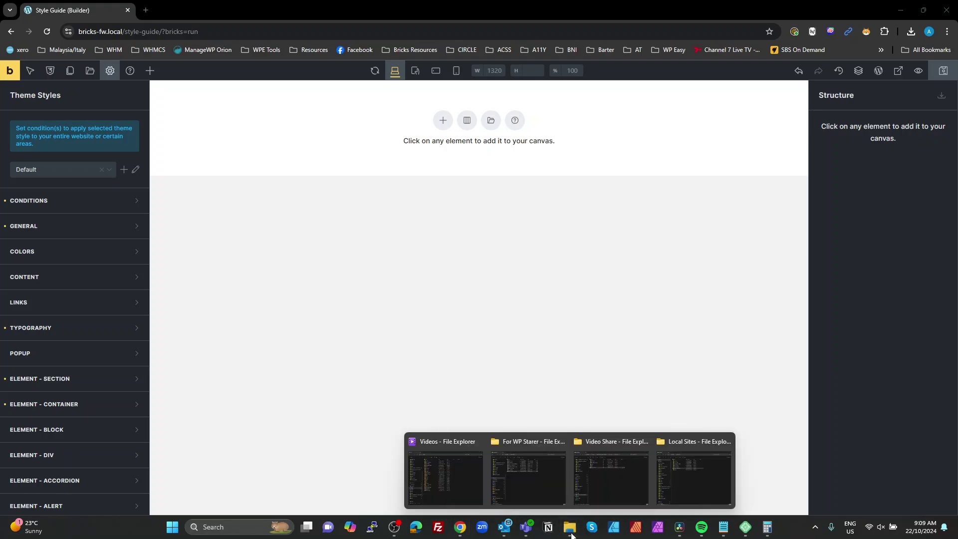
pyautogui.click(930, 76)
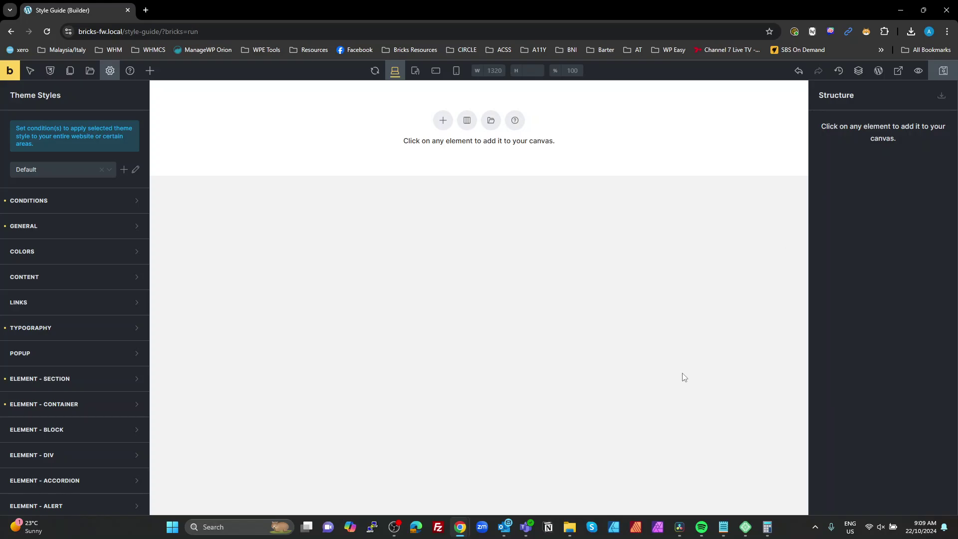
pyautogui.moveTo(579, 524)
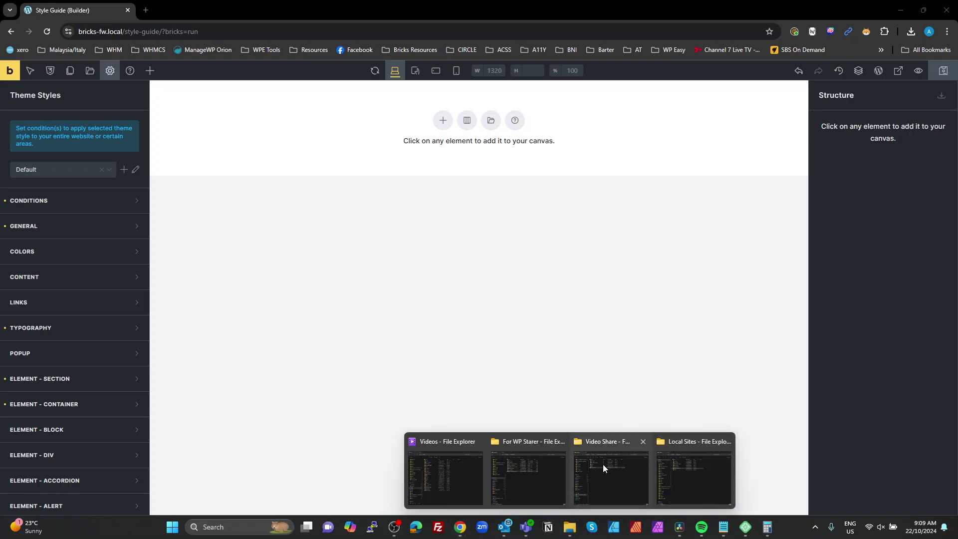
pyautogui.click(531, 471)
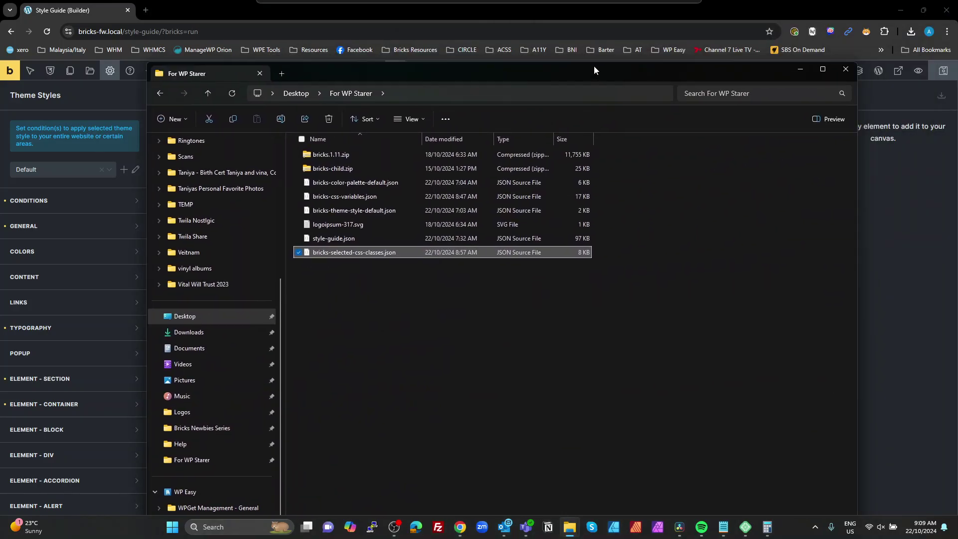
pyautogui.moveTo(593, 66); pyautogui.dragTo(639, 66)
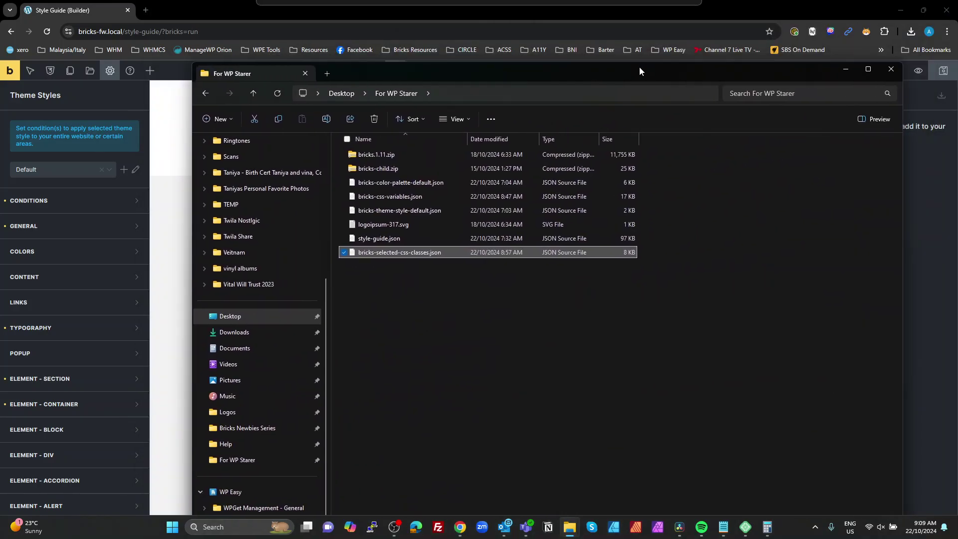
pyautogui.click(369, 238)
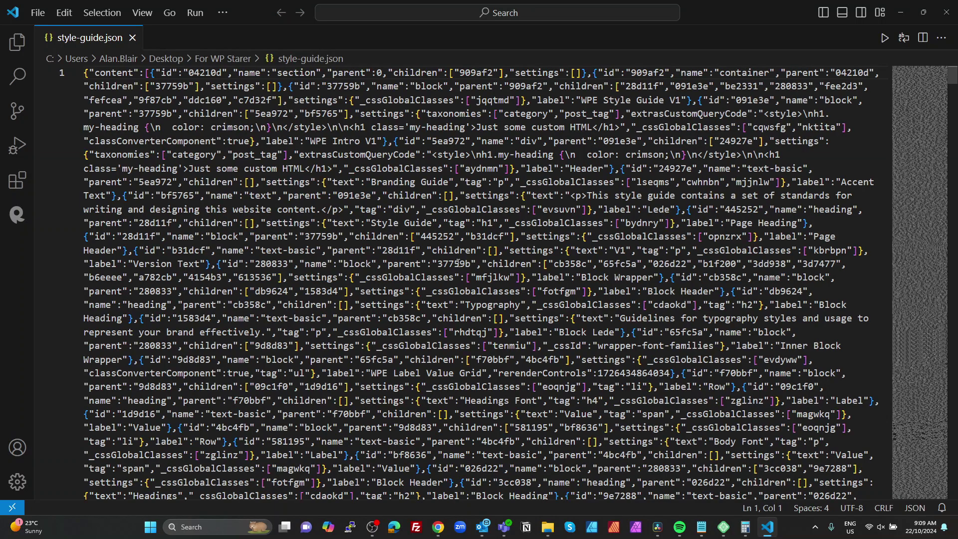
pyautogui.hotkey('ctrl', 'a')
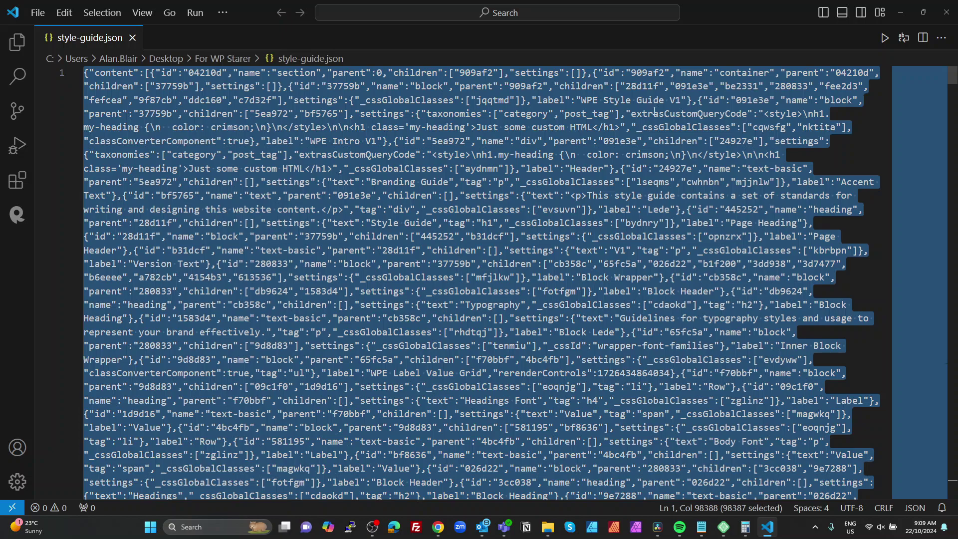
pyautogui.click(900, 12)
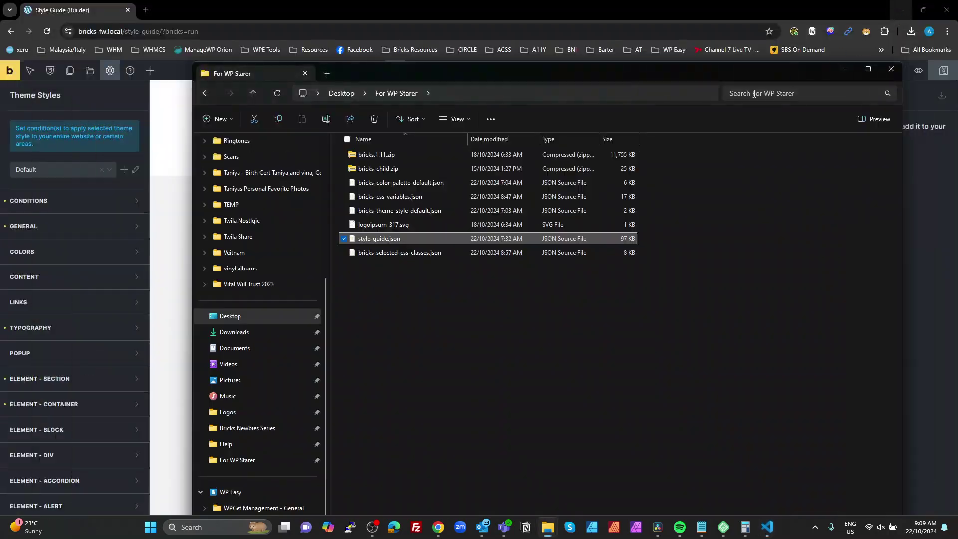
# Step: Switch to the Bricks builder, paste the copied style guide layout into the empty Style Guide page and save the page
pyautogui.click(100, 10)
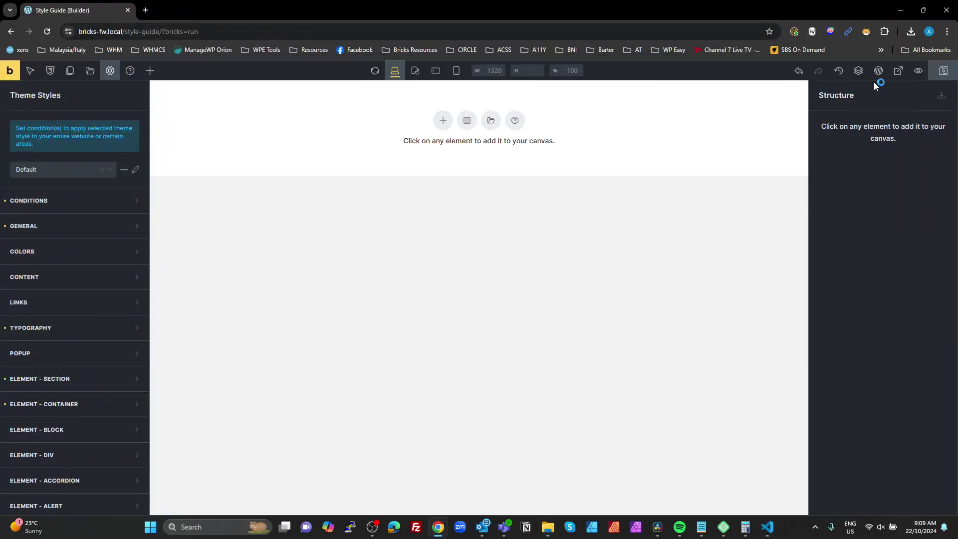
pyautogui.hotkey('ctrl', 'v')
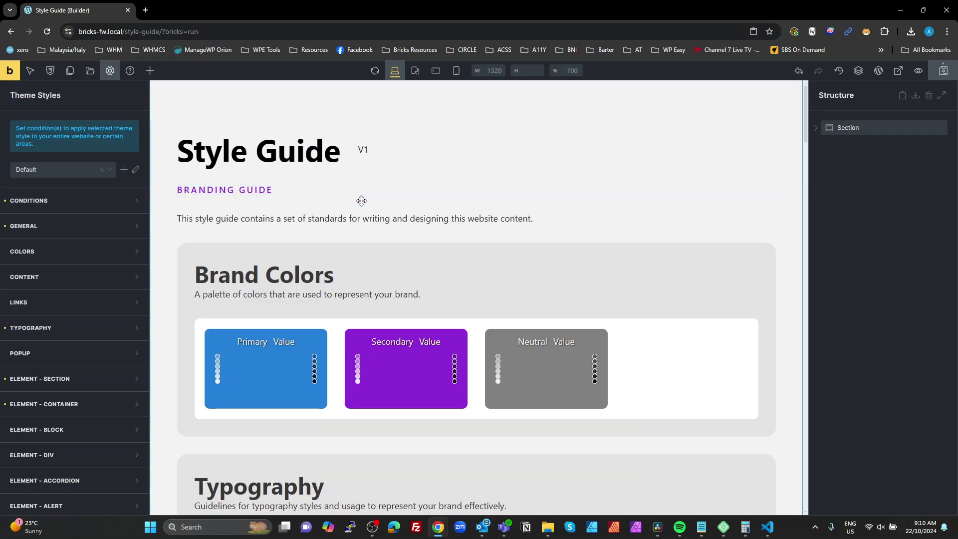
pyautogui.scroll(-10, 361, 200)
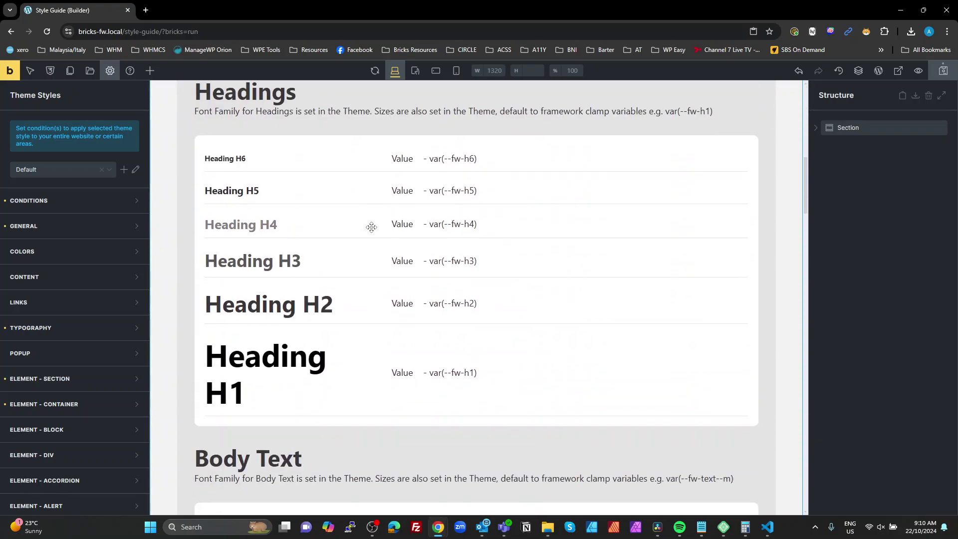
pyautogui.scroll(-20, 372, 227)
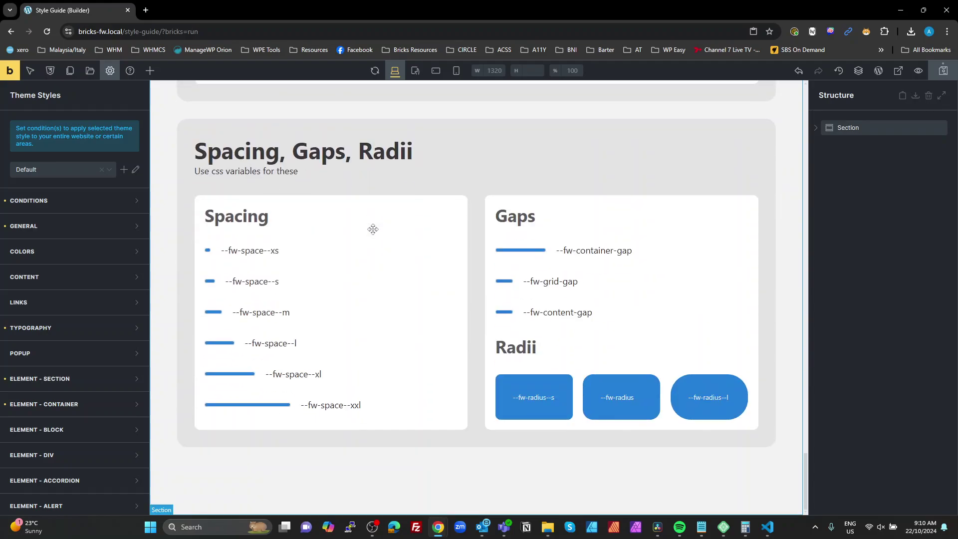
pyautogui.scroll(10, 372, 229)
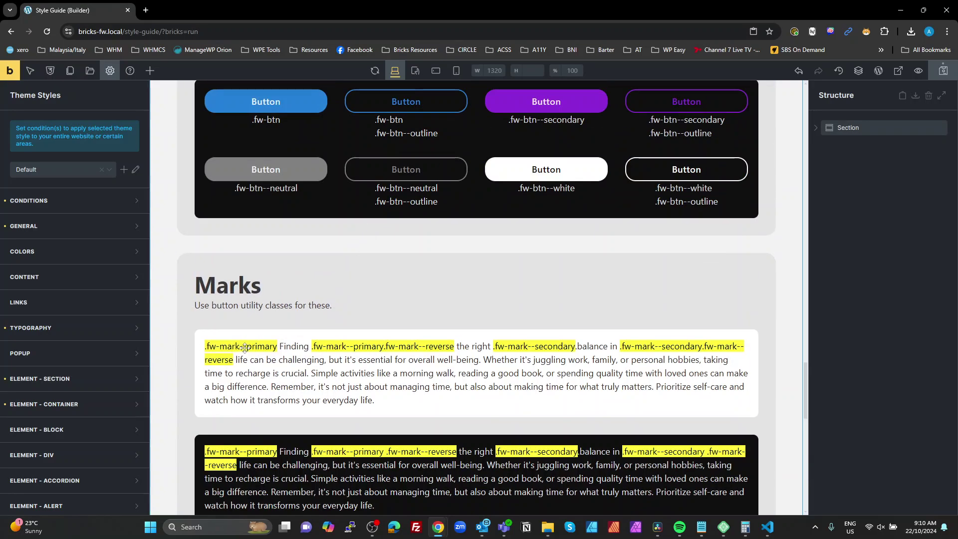
pyautogui.hotkey('ctrl', 's')
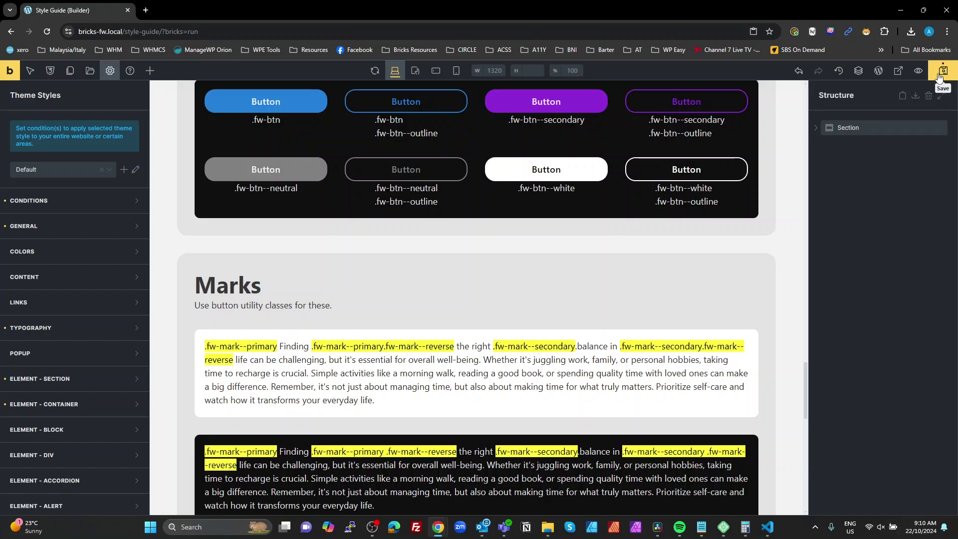
# Step: Select the first rich text in the Marks section and examine the fw-mark--primary class in its HTML source
pyautogui.click(256, 348)
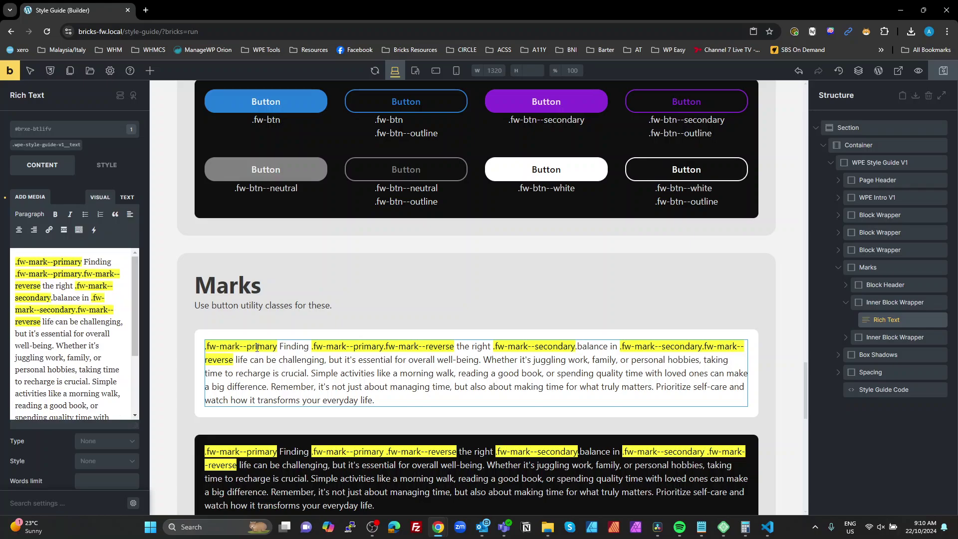
pyautogui.click(128, 198)
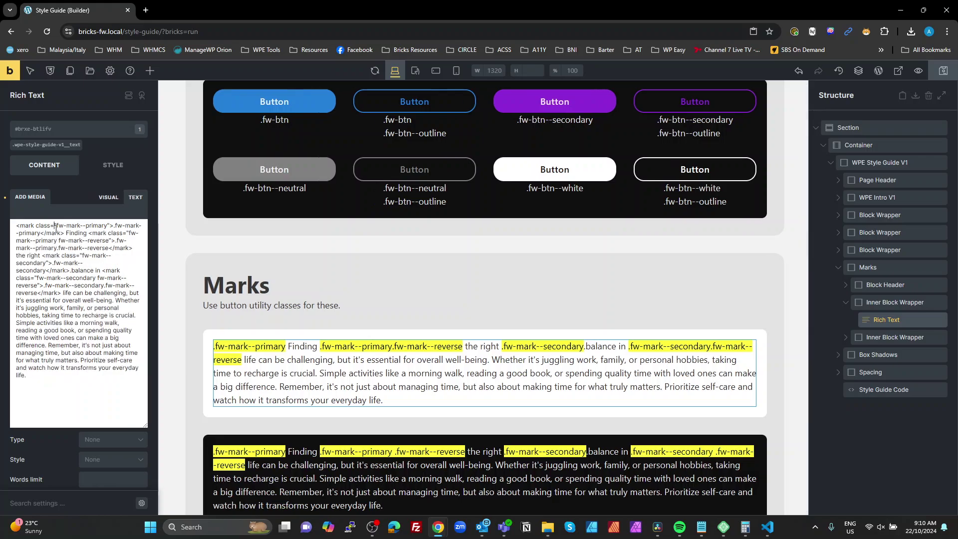
pyautogui.moveTo(54, 226); pyautogui.dragTo(99, 227)
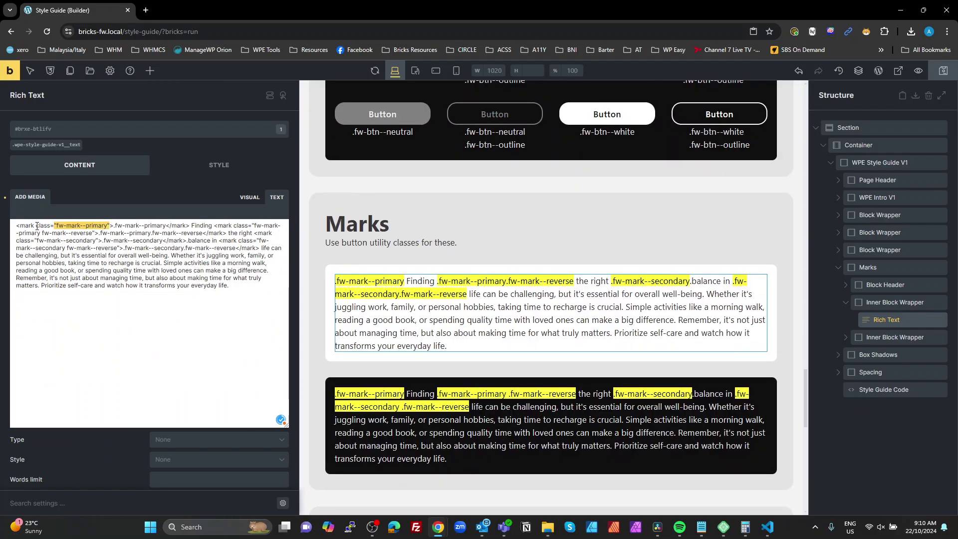
pyautogui.moveTo(36, 226); pyautogui.dragTo(108, 225)
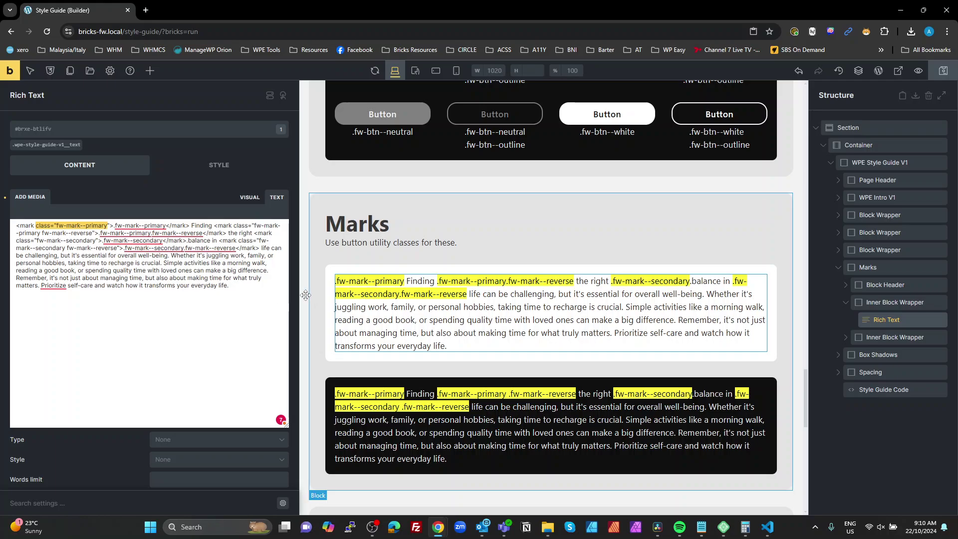
pyautogui.click(183, 285)
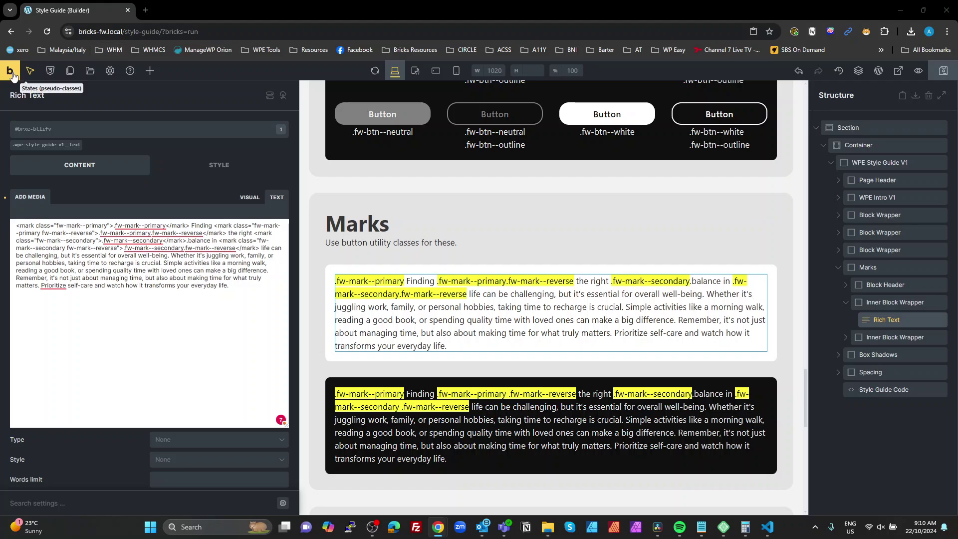
# Step: Open Additional CSS in the site's WordPress Customizer and paste the mark and Bricks form styles
pyautogui.click(50, 86)
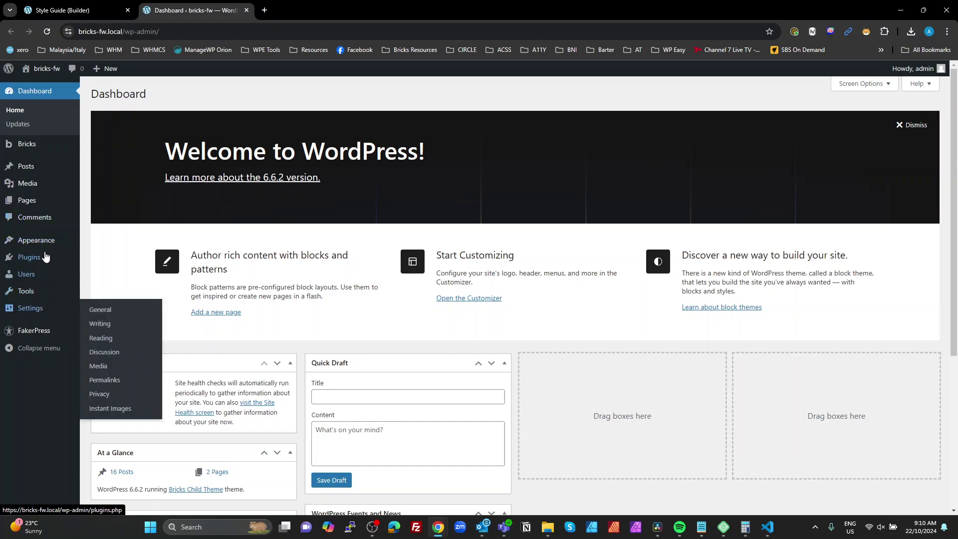
pyautogui.moveTo(45, 242)
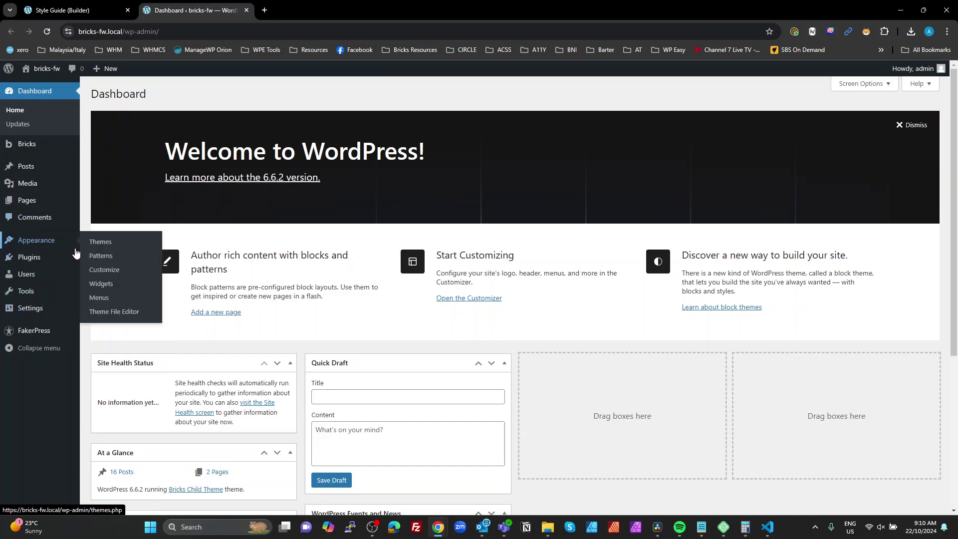
pyautogui.click(103, 271)
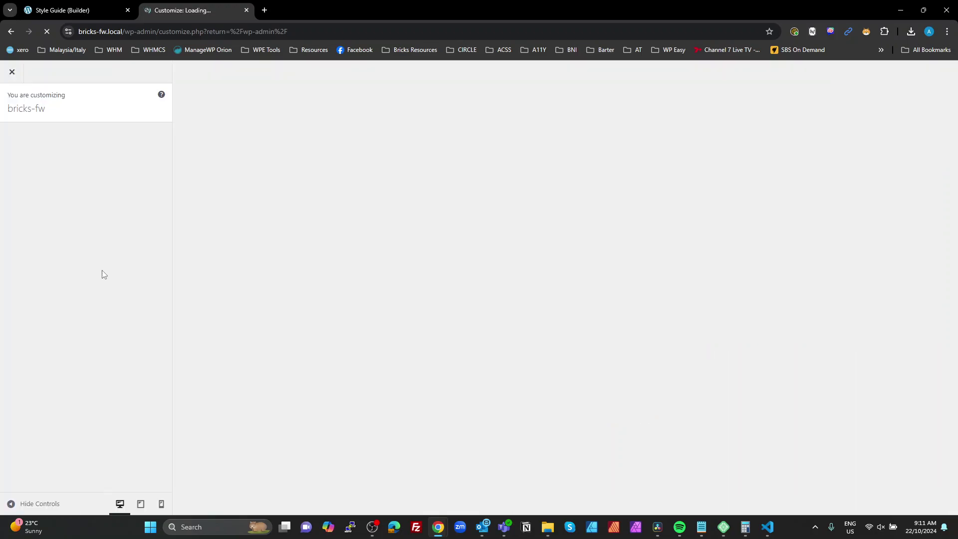
pyautogui.click(66, 268)
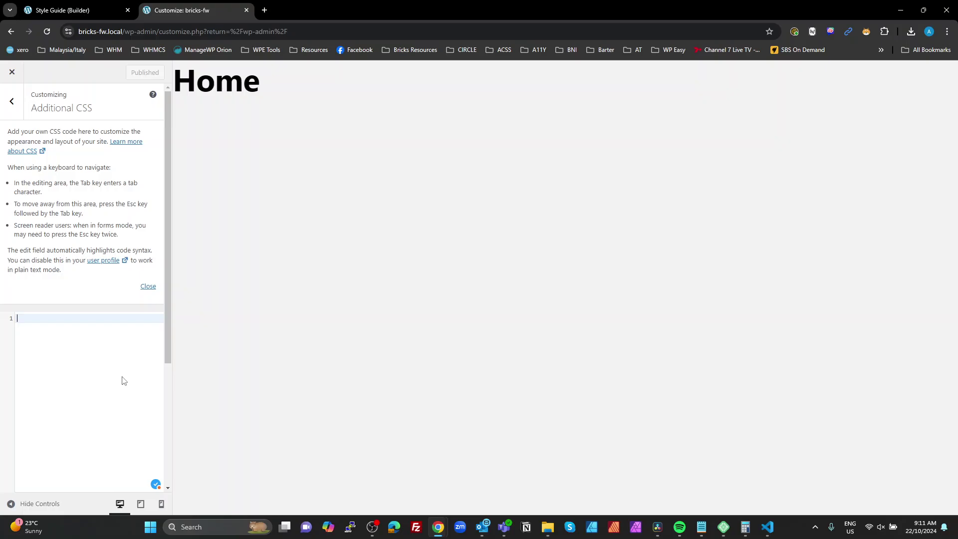
pyautogui.hotkey('ctrl', 'v')
# Step: Check the pasted mark and Bricks form rules, publish the additional CSS and close the Customizer
pyautogui.scroll(20, 68, 288)
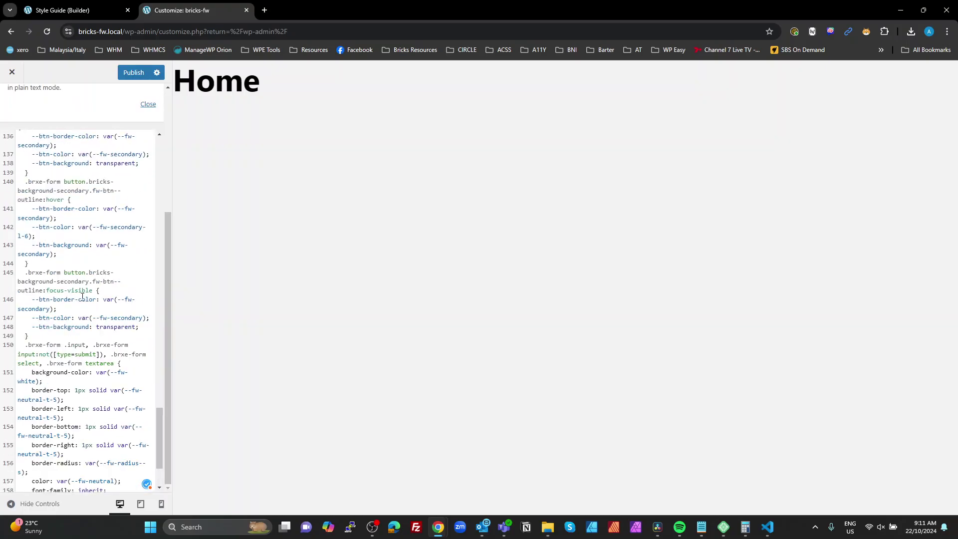
pyautogui.scroll(3, 70, 243)
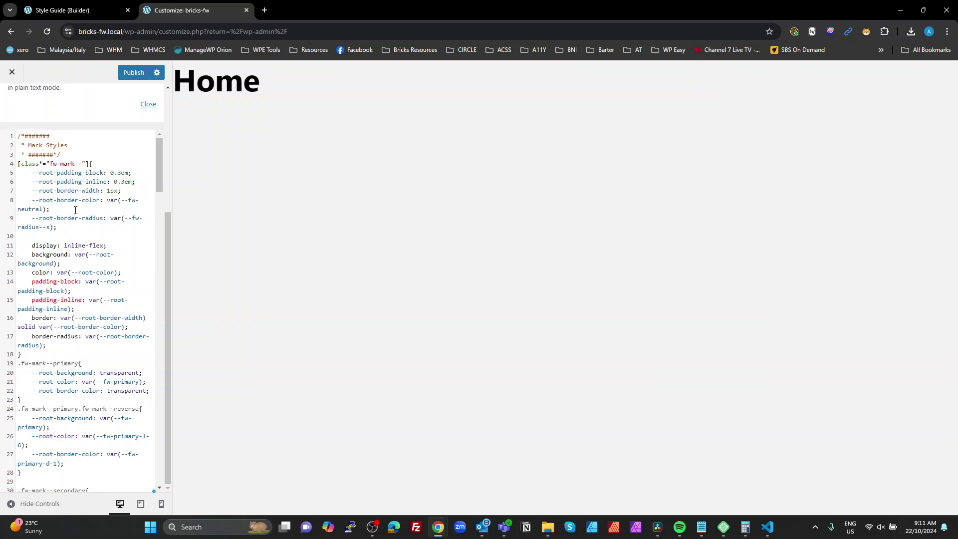
pyautogui.scroll(-7, 76, 210)
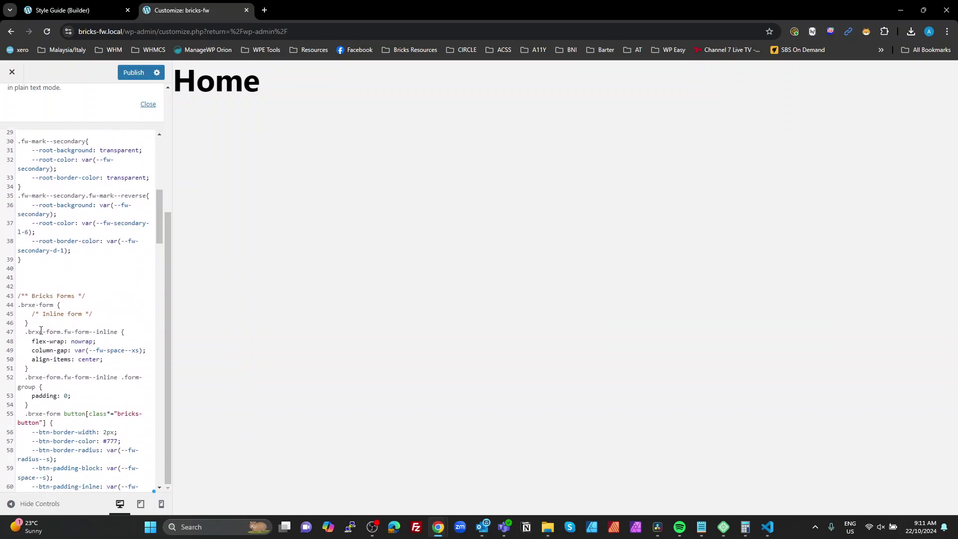
pyautogui.scroll(-2, 52, 315)
pyautogui.scroll(7, 65, 225)
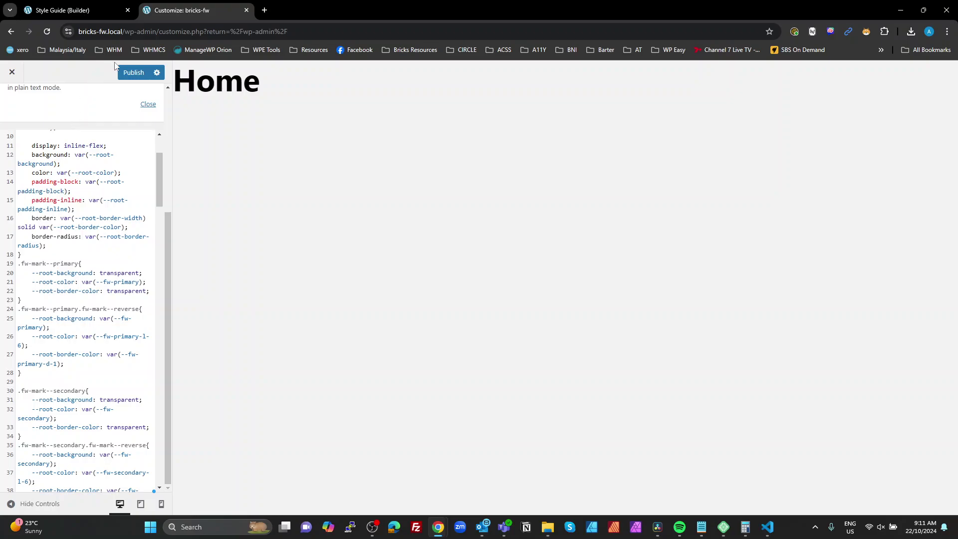
pyautogui.click(132, 75)
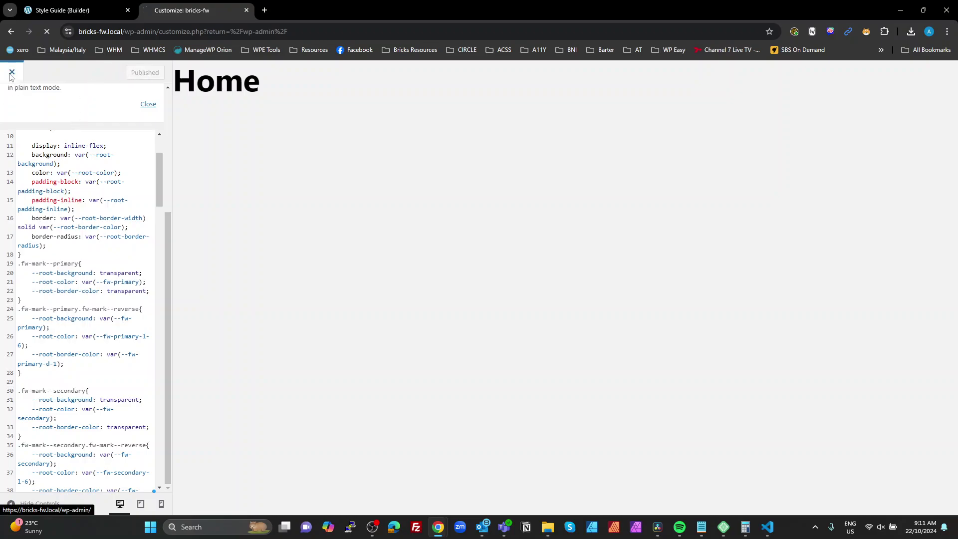
pyautogui.click(12, 72)
# Step: Return to the Style Guide builder, save the page and check how its sections, especially the Marks section, are styled
pyautogui.click(65, 10)
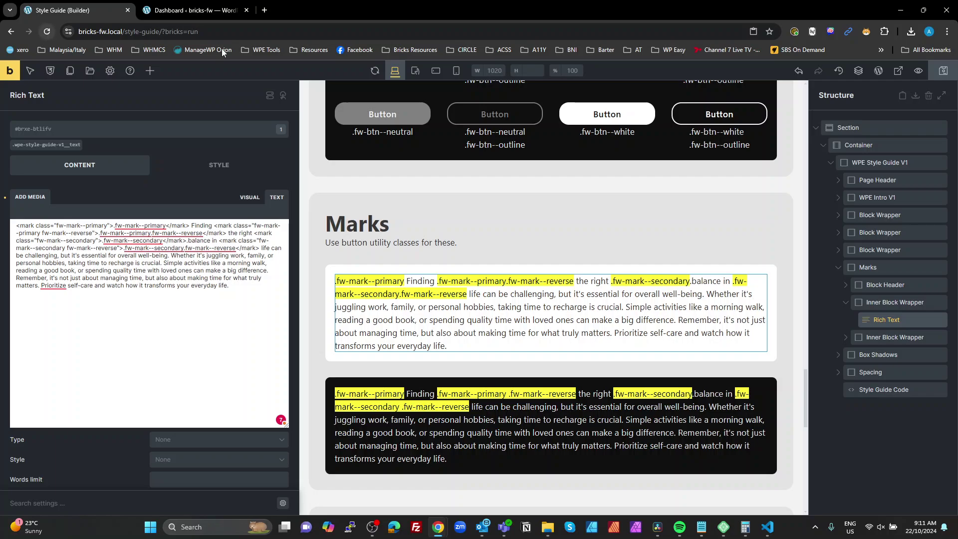
pyautogui.click(944, 70)
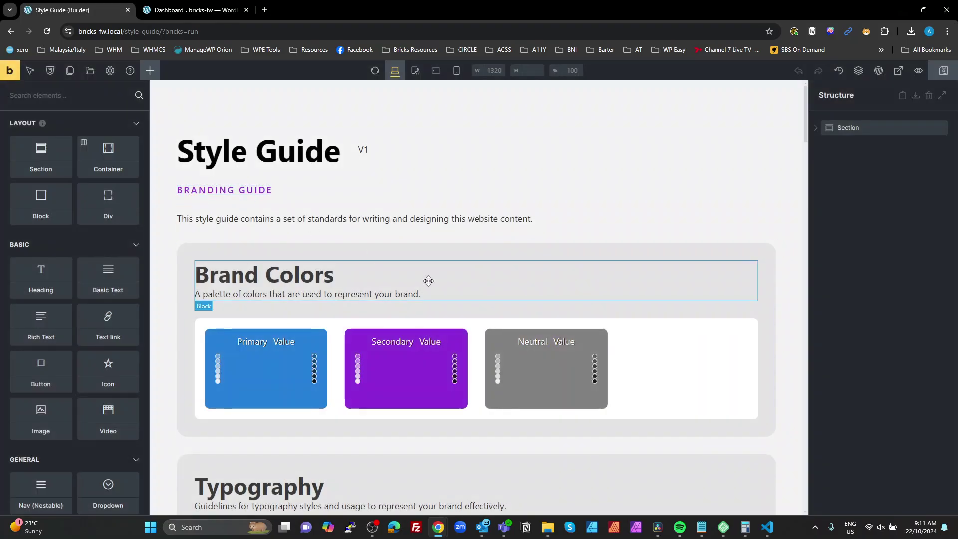
pyautogui.scroll(-20, 428, 281)
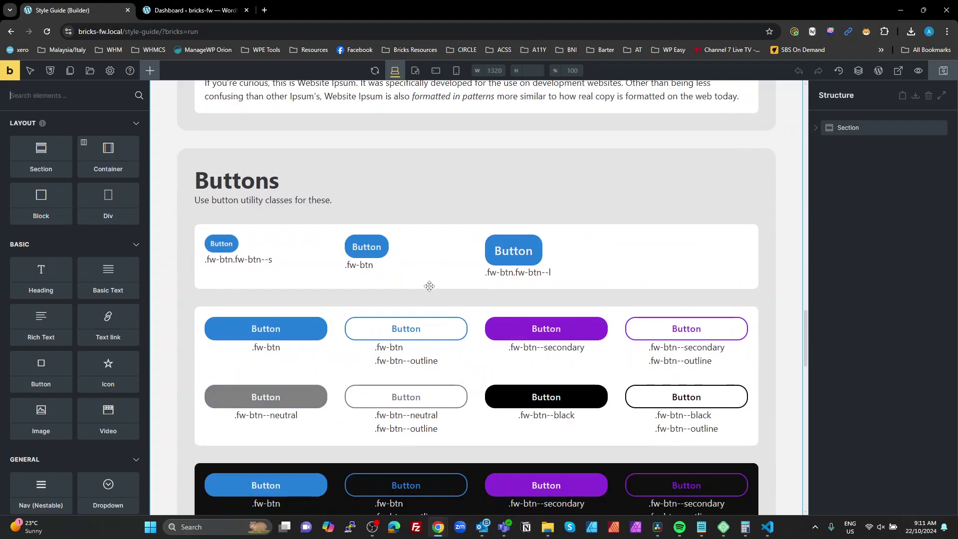
pyautogui.scroll(-8, 429, 286)
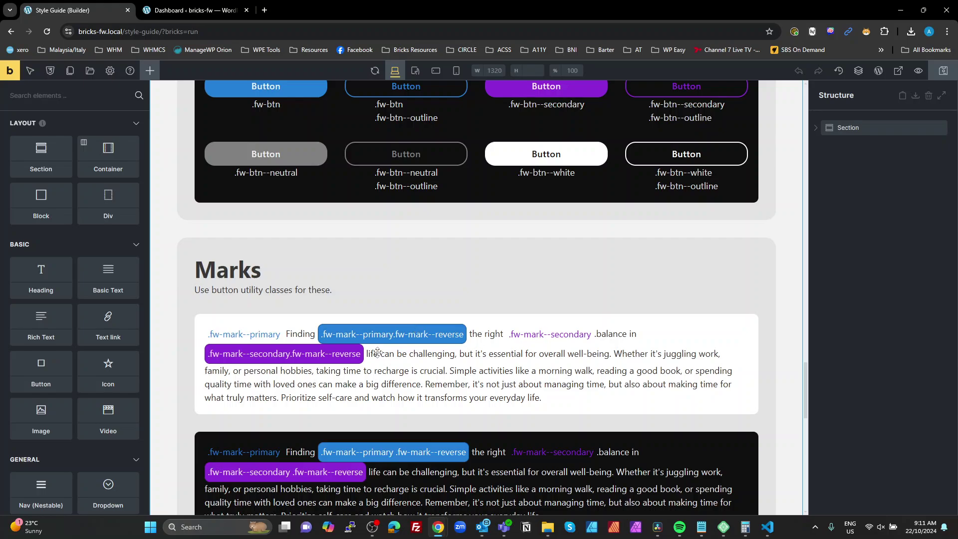
pyautogui.scroll(-15, 381, 353)
pyautogui.scroll(20, 381, 354)
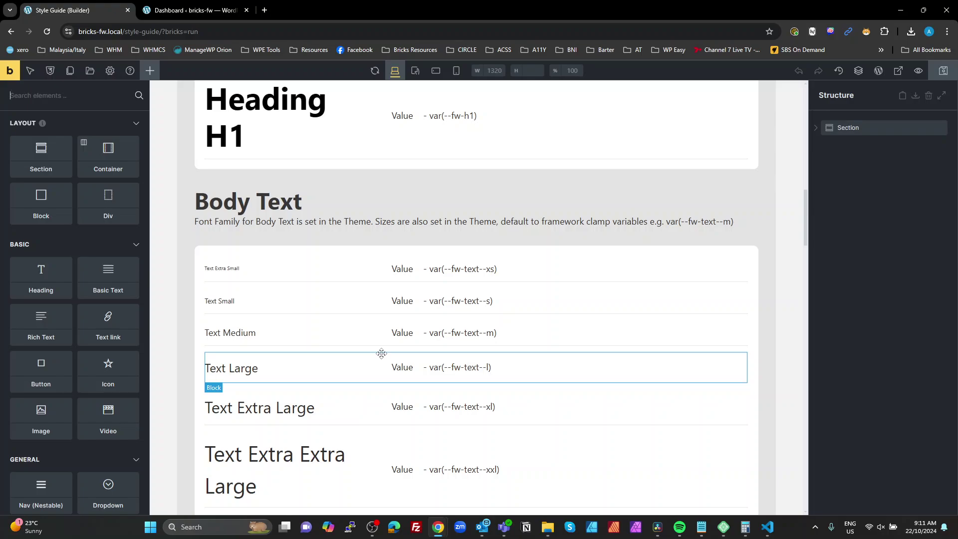
pyautogui.scroll(15, 381, 353)
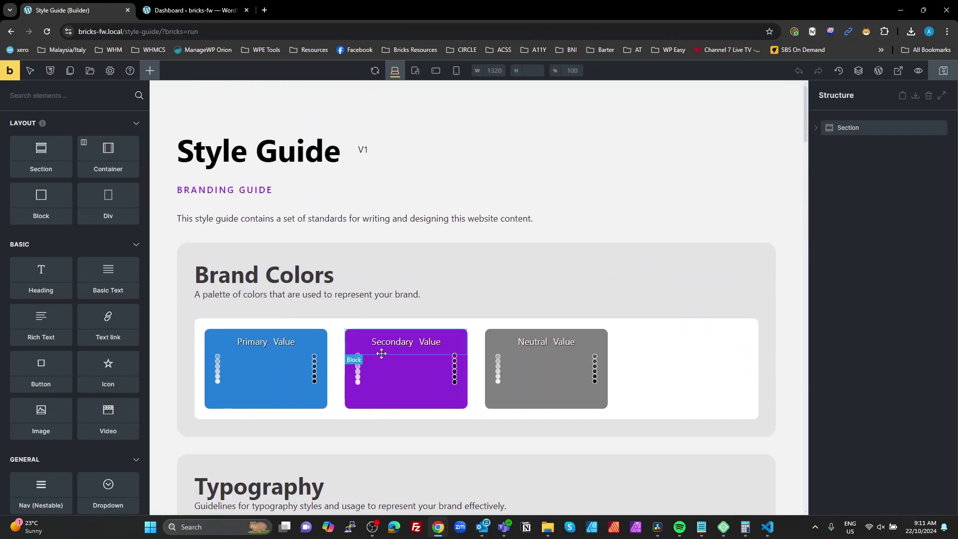
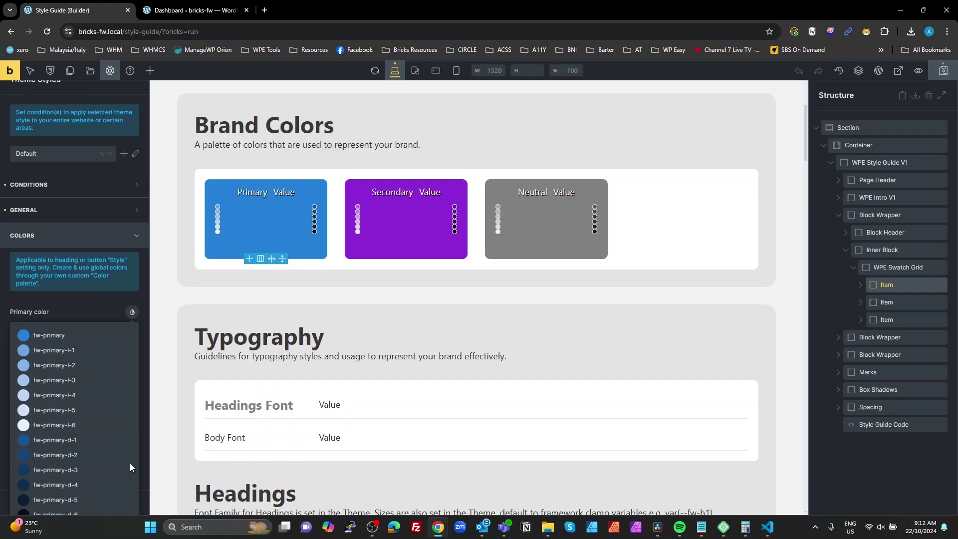
# Step: Select fw-primary as the theme style's Primary color, change its hue to give the pinkish red #da2558 and save the palette color
pyautogui.scroll(-5, 94, 322)
pyautogui.scroll(2, 83, 267)
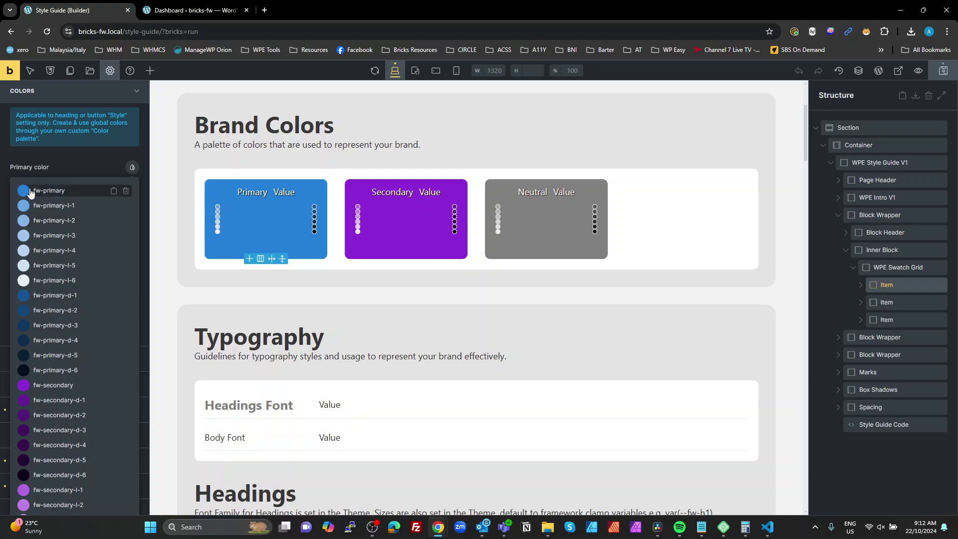
pyautogui.click(70, 190)
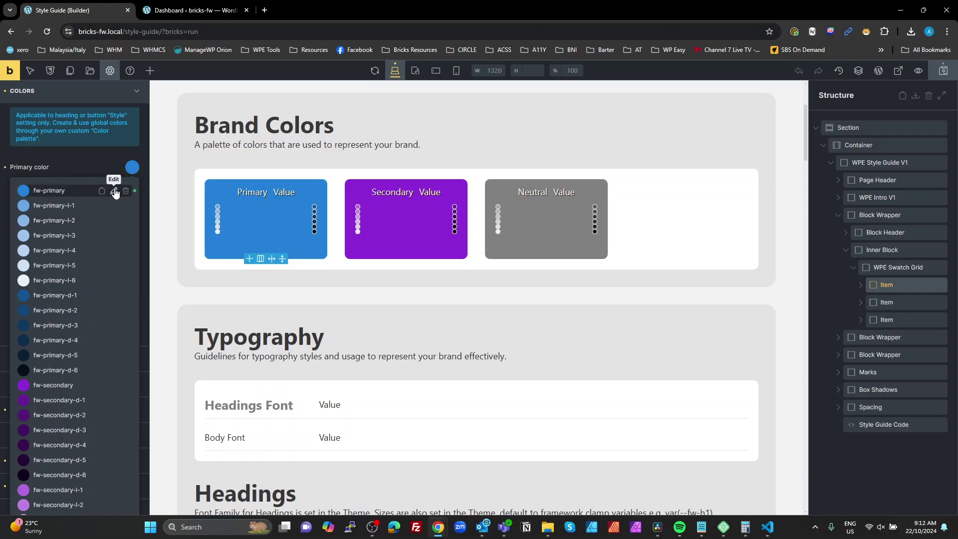
pyautogui.click(116, 192)
pyautogui.scroll(-8, 86, 249)
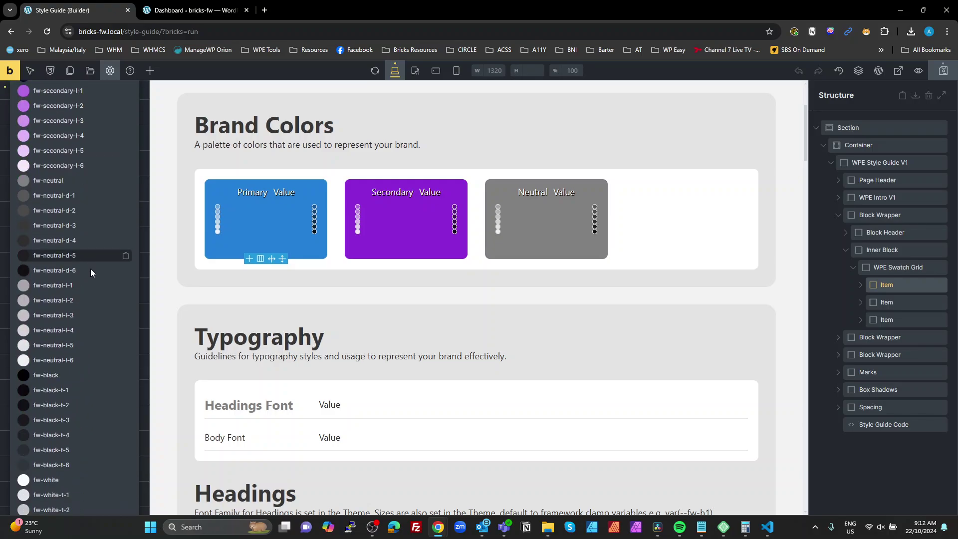
pyautogui.scroll(-7, 91, 273)
pyautogui.moveTo(78, 261); pyautogui.dragTo(125, 264)
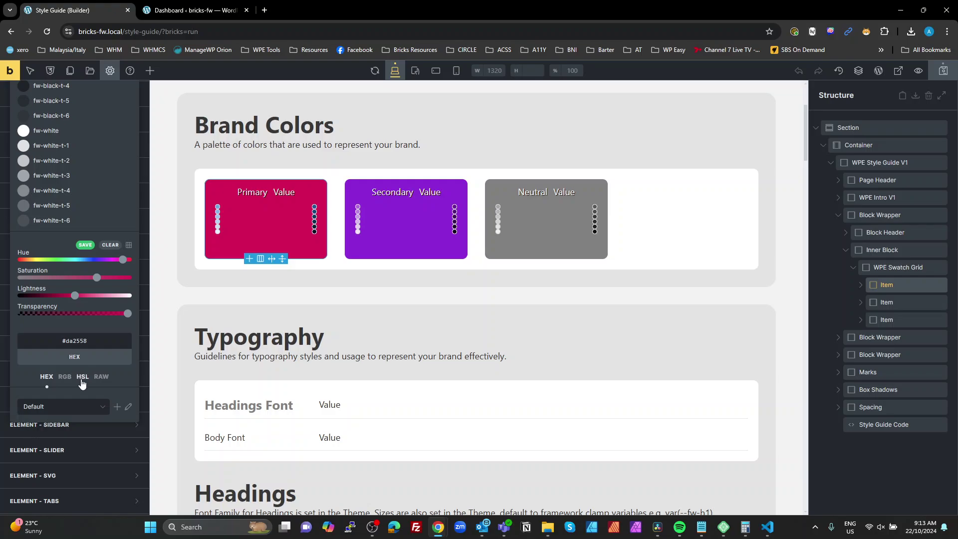
pyautogui.click(85, 245)
# Step: Show the primary color in HSL, highlight its lightness value and divide 45 by 6 in Calculator
pyautogui.click(85, 376)
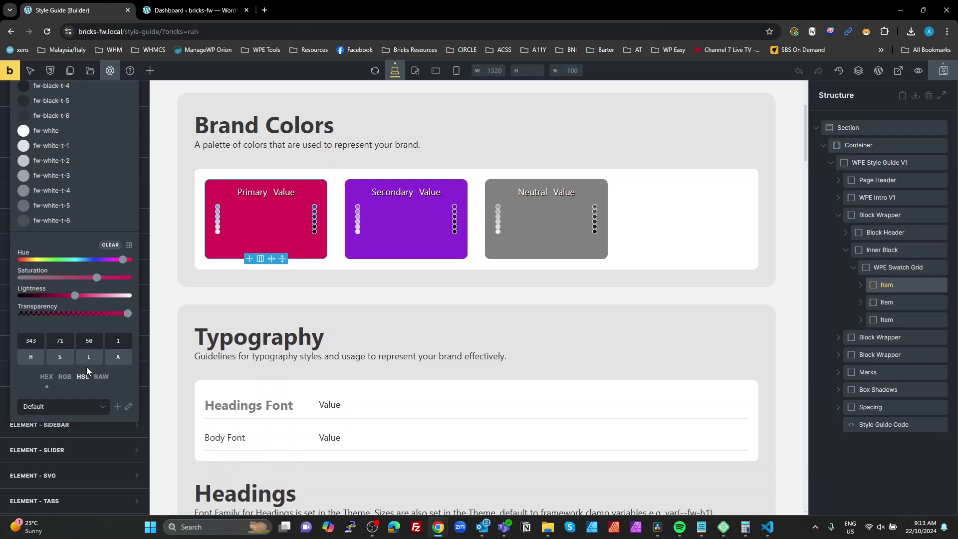
pyautogui.doubleClick(90, 340)
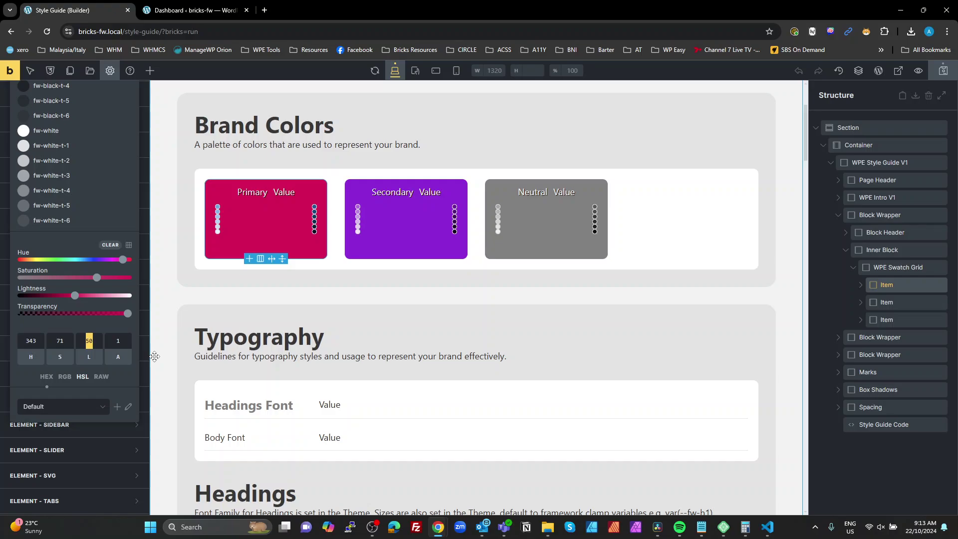
pyautogui.click(745, 533)
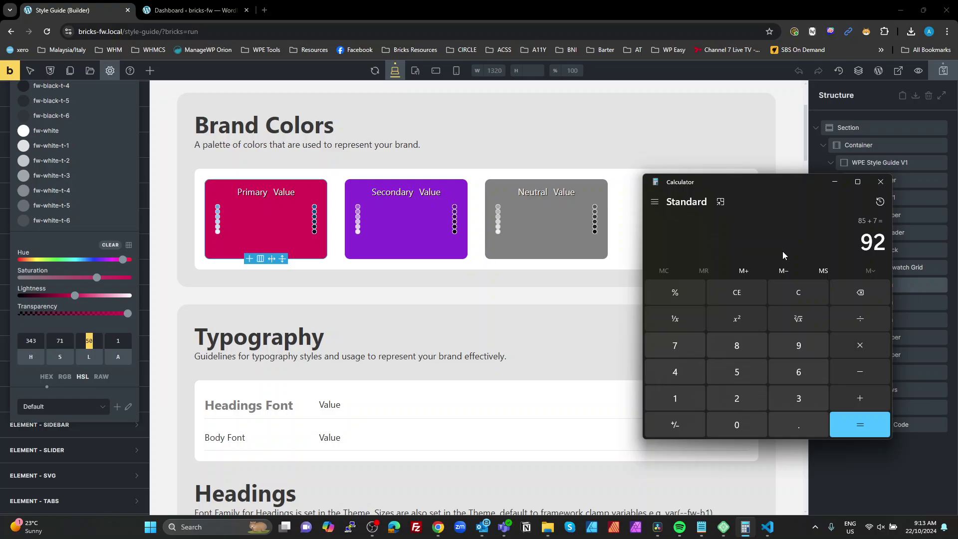
pyautogui.write('45/')
pyautogui.write('6')
pyautogui.press('Return')
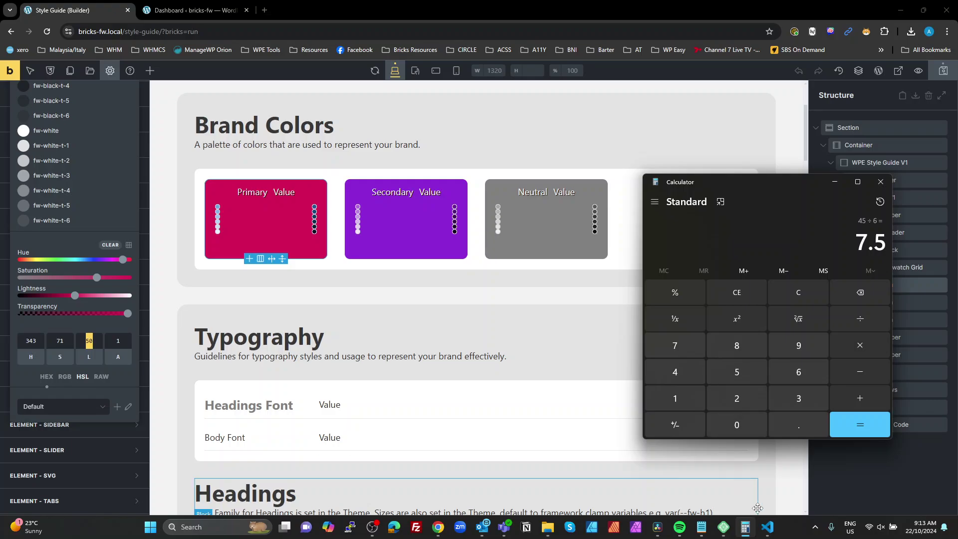
# Step: Open a new blank Notepad note, shrink its window and place it beside Calculator
pyautogui.click(703, 527)
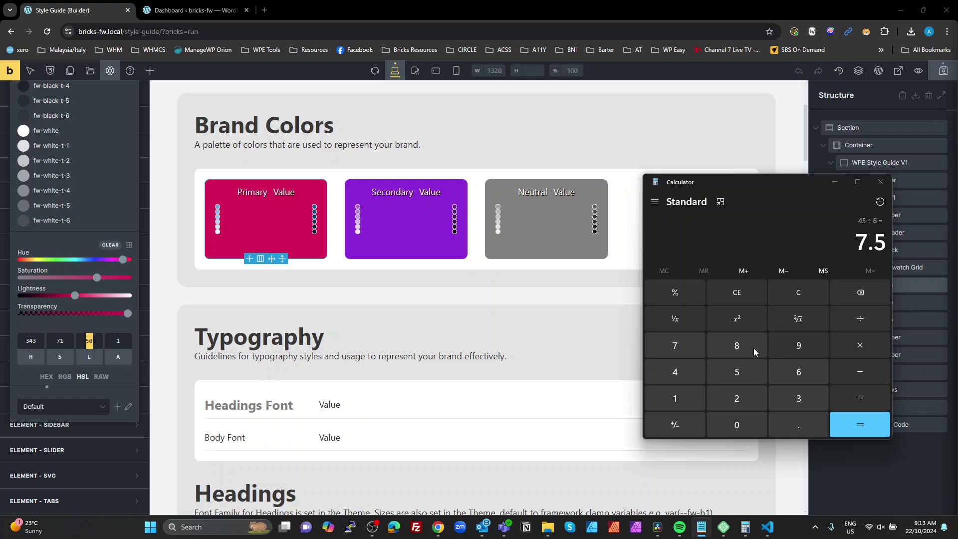
pyautogui.press('super+r')
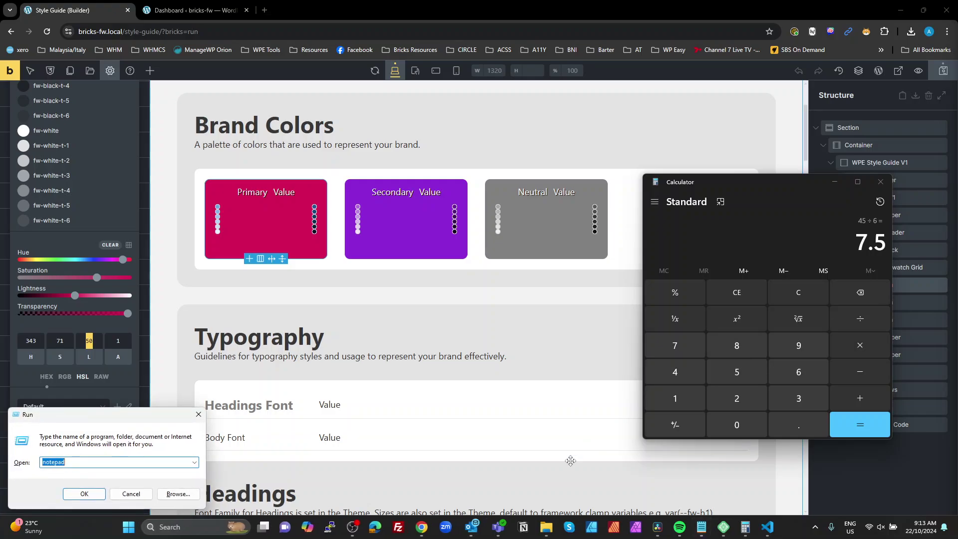
pyautogui.press('Return')
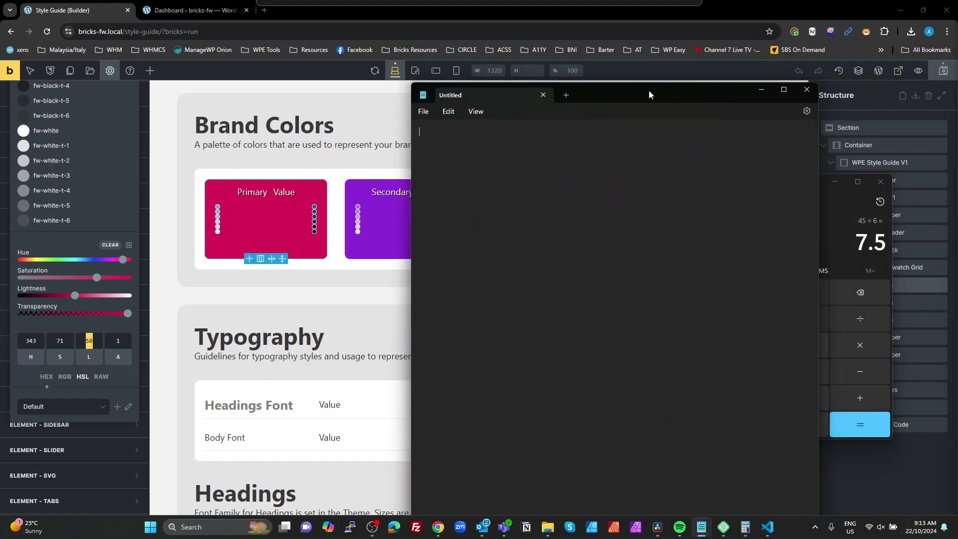
pyautogui.moveTo(818, 86); pyautogui.dragTo(685, 263)
pyautogui.moveTo(593, 273); pyautogui.dragTo(537, 181)
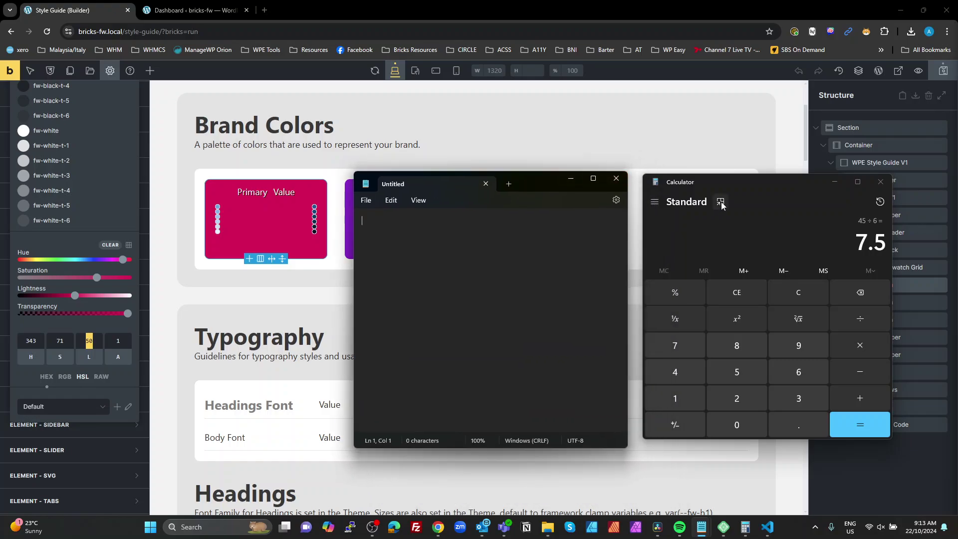
# Step: Calculate 50 minus 7 in Calculator and write 43 on the first line of the note
pyautogui.click(838, 244)
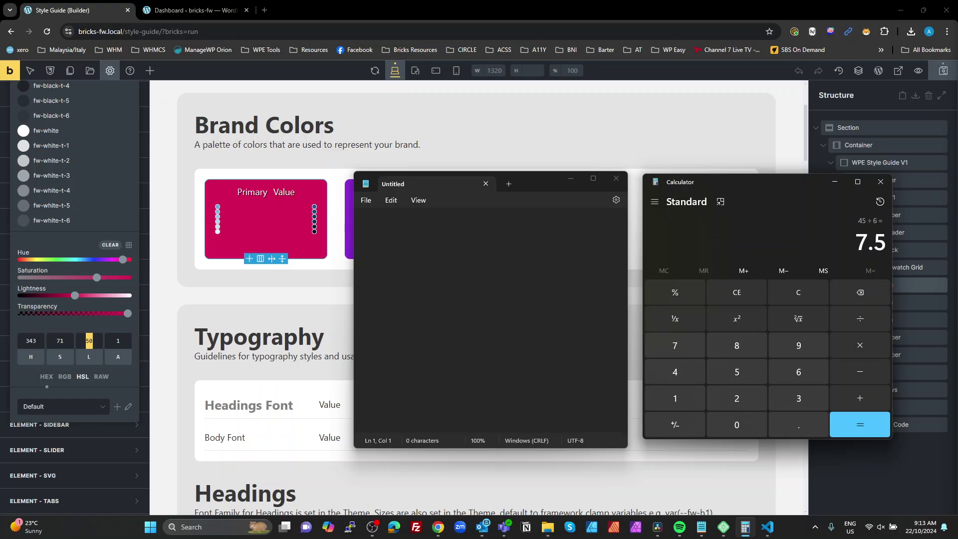
pyautogui.write('50-7')
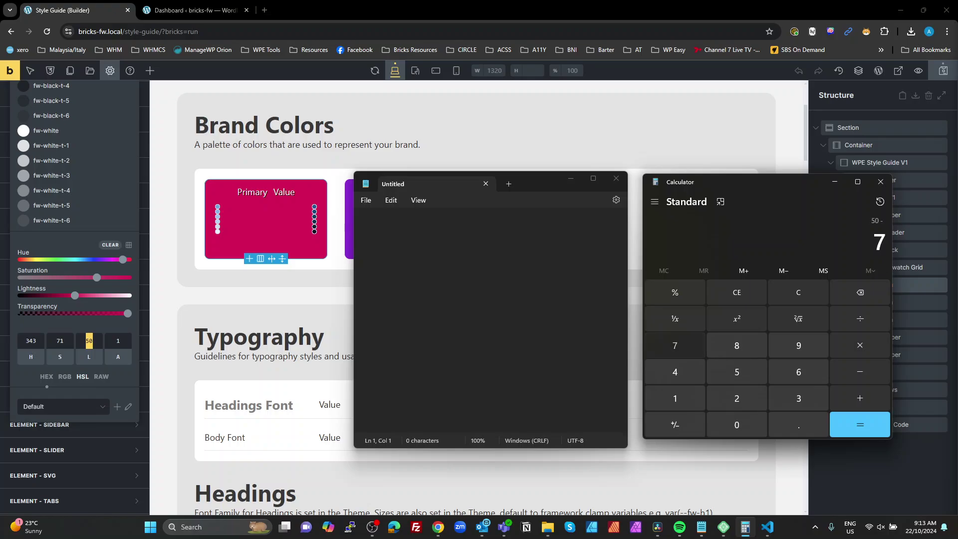
pyautogui.press('Return')
pyautogui.click(470, 230)
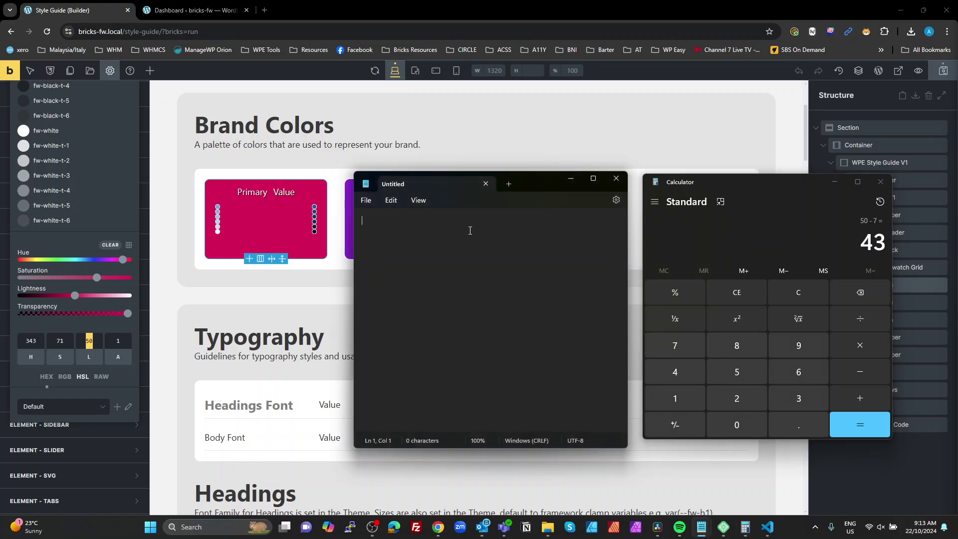
pyautogui.write('43')
pyautogui.press('Return')
# Step: Subtract 7 twice more in Calculator and add each result, 36 and 29, on its own line in the note
pyautogui.click(846, 234)
pyautogui.press('Return')
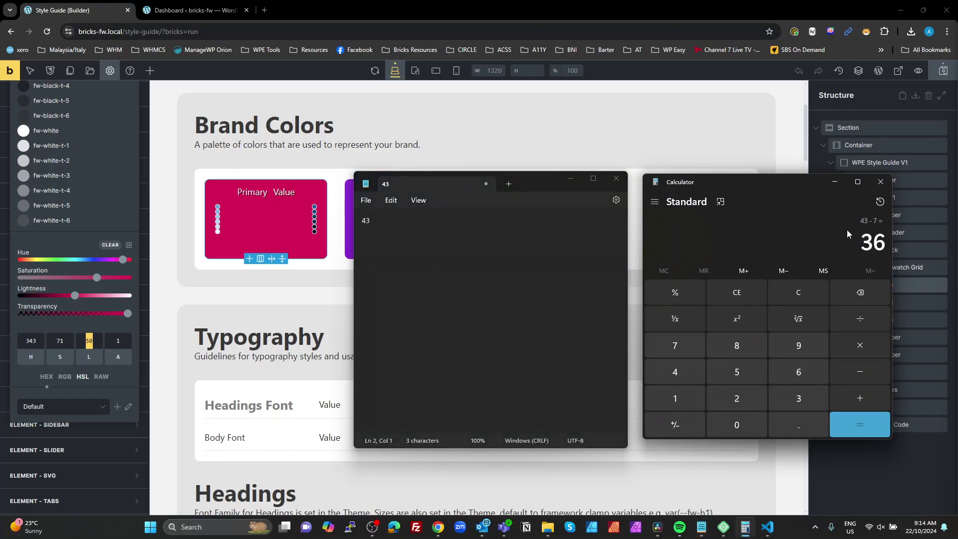
pyautogui.click(467, 236)
pyautogui.write('36')
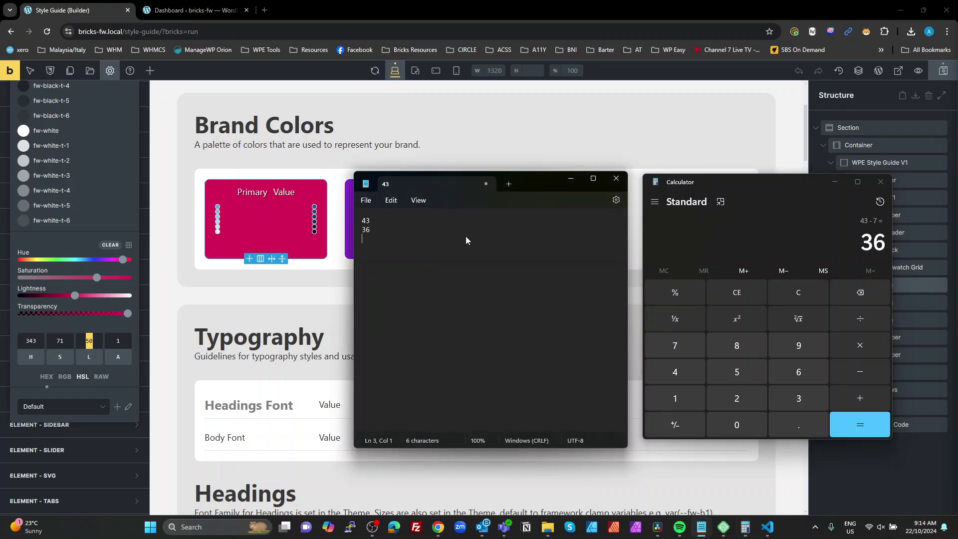
pyautogui.press('Return')
pyautogui.click(814, 253)
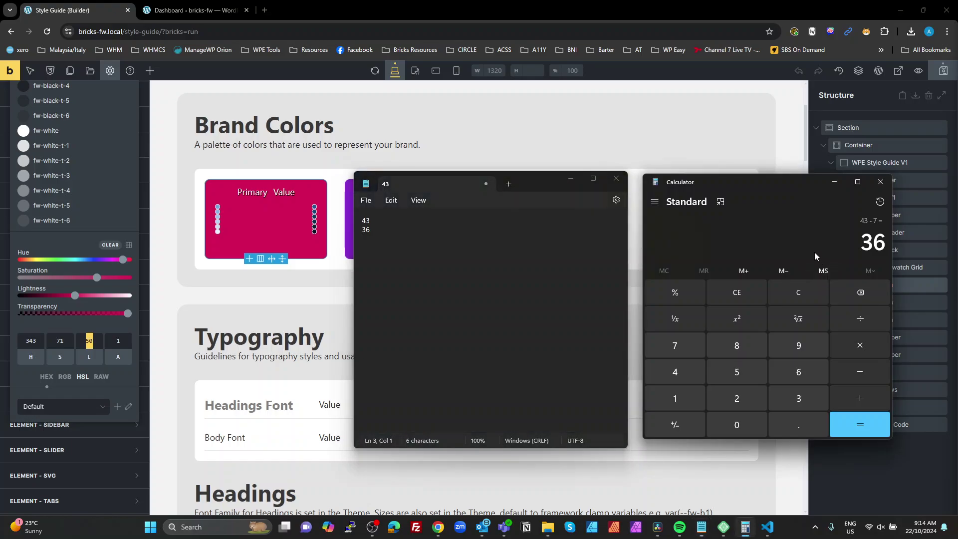
pyautogui.press('Return')
pyautogui.click(493, 252)
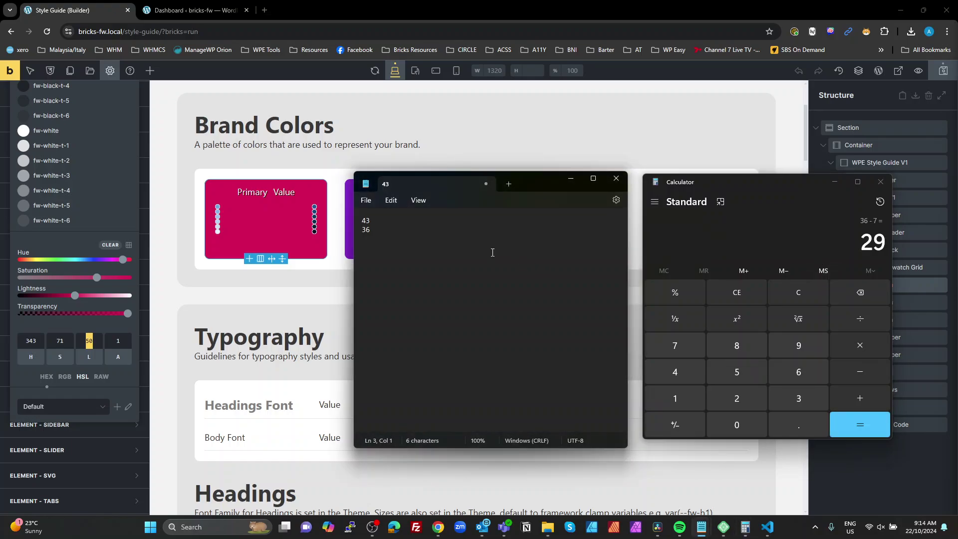
pyautogui.write('29')
pyautogui.press('Return')
# Step: Continue subtracting 7 from 29 in Calculator and list the next two lightness values, 22 and 15, in the note
pyautogui.click(748, 235)
pyautogui.press('Return')
pyautogui.click(528, 266)
pyautogui.write('22')
pyautogui.press('Return')
pyautogui.click(815, 246)
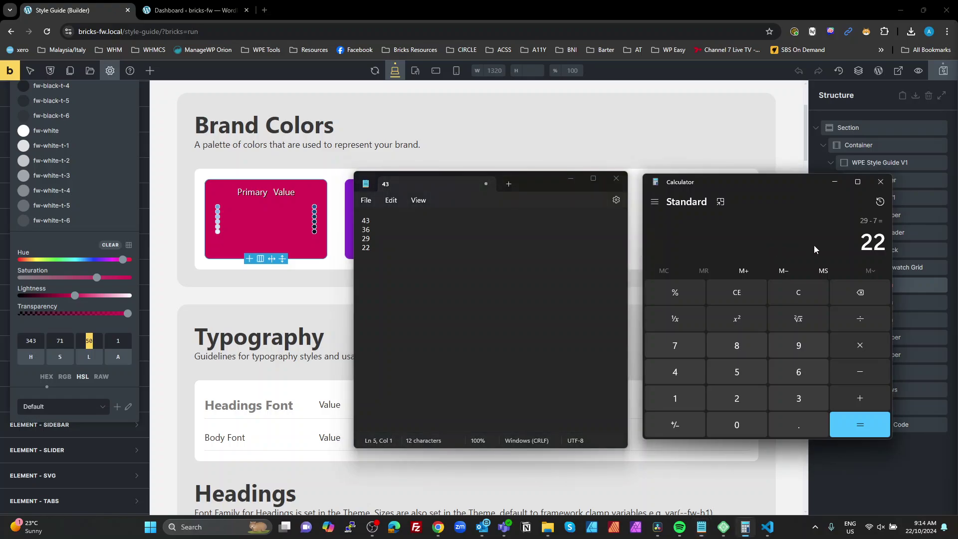
pyautogui.press('Return')
pyautogui.click(537, 277)
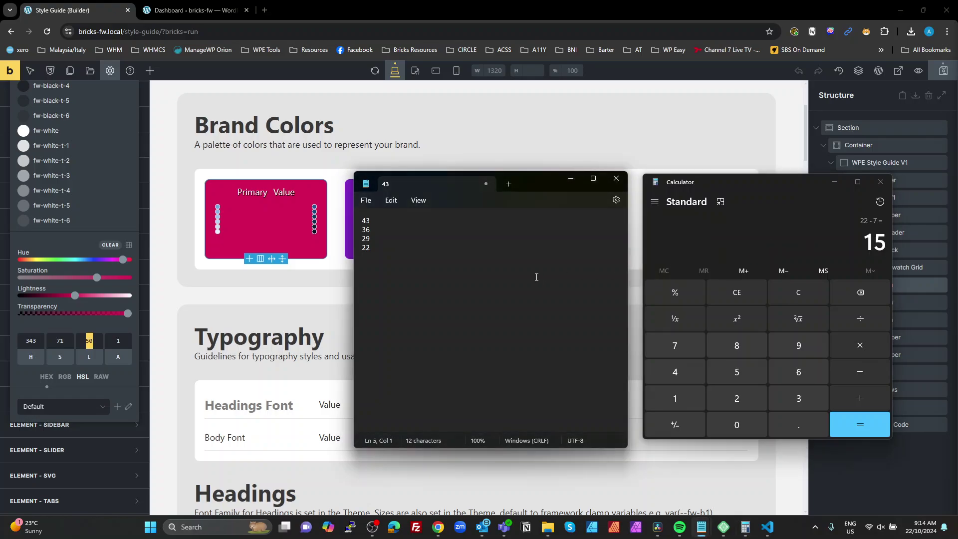
pyautogui.write('15')
pyautogui.press('Return')
# Step: Subtract 7 from 15 in Calculator, note 8 as the last dark value and leave an empty line below it
pyautogui.click(815, 234)
pyautogui.press('Return')
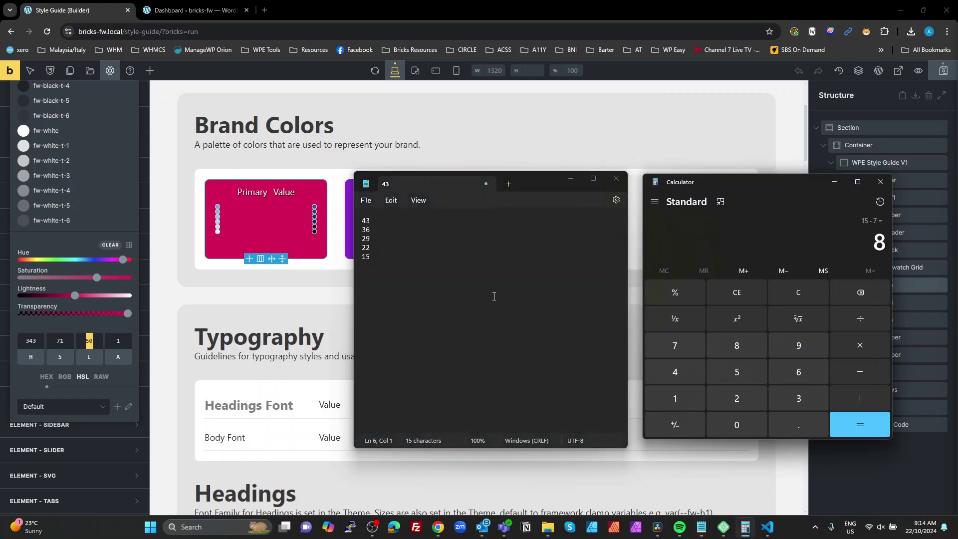
pyautogui.click(456, 286)
pyautogui.write('8')
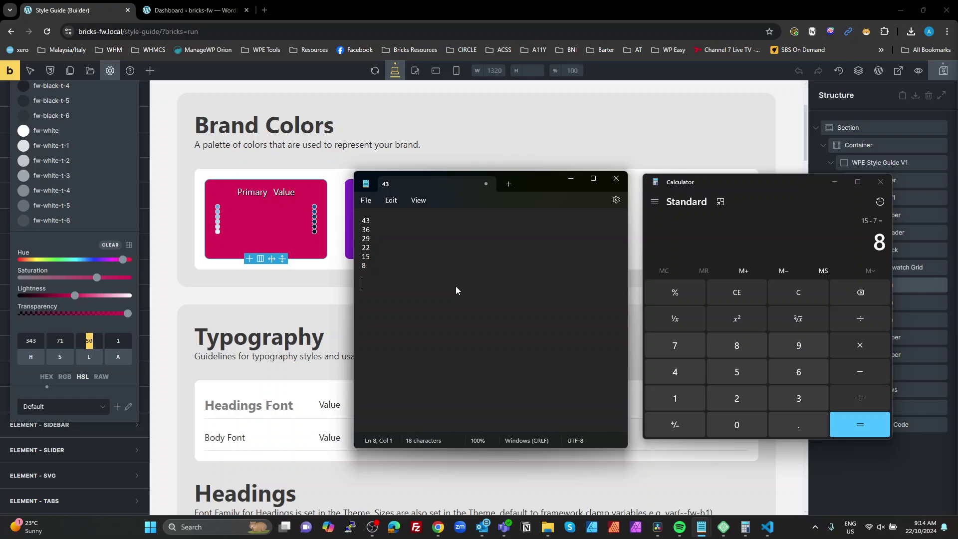
pyautogui.press('Return')
pyautogui.press('Return')
# Step: Calculate 50 plus 7 in Calculator and start a second list in the note with 57
pyautogui.click(799, 247)
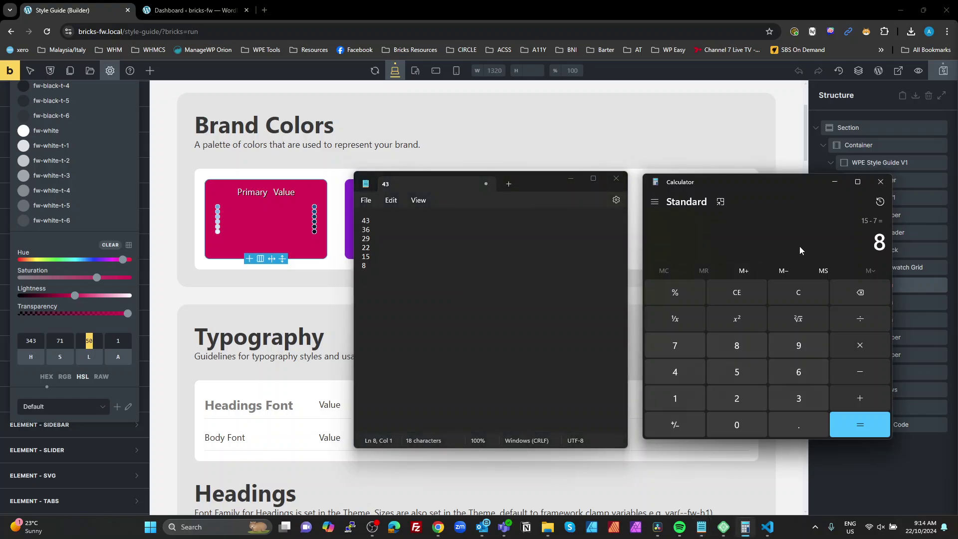
pyautogui.write('50+7')
pyautogui.press('Return')
pyautogui.click(433, 291)
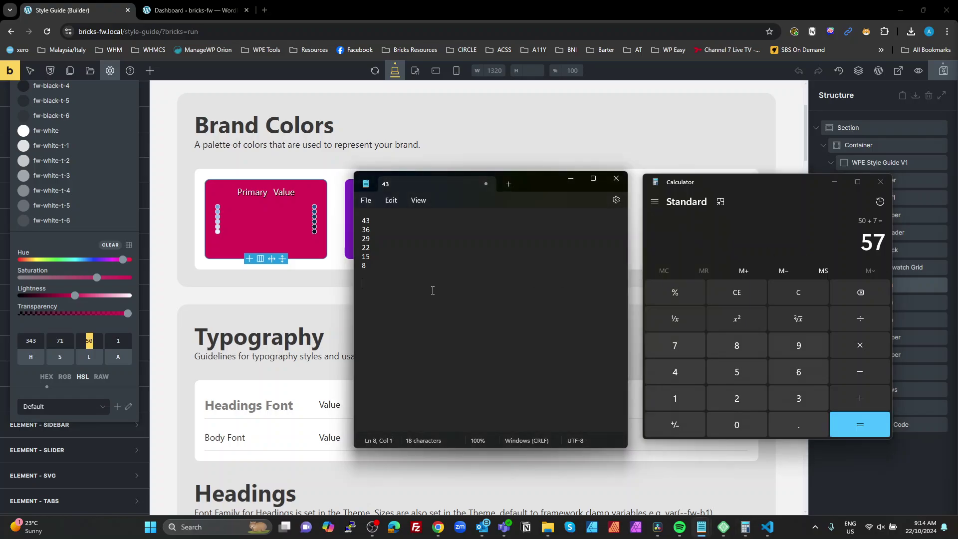
pyautogui.write('57')
pyautogui.press('Return')
# Step: Add 7 twice in Calculator starting from 57 and write 64 and 71 on separate lines in the second list
pyautogui.click(742, 238)
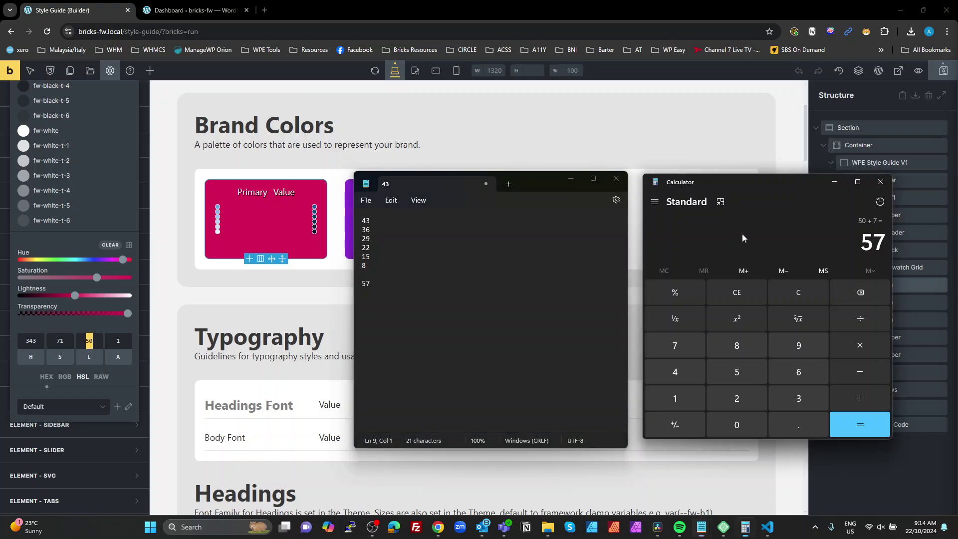
pyautogui.write('+7')
pyautogui.press('Return')
pyautogui.click(417, 314)
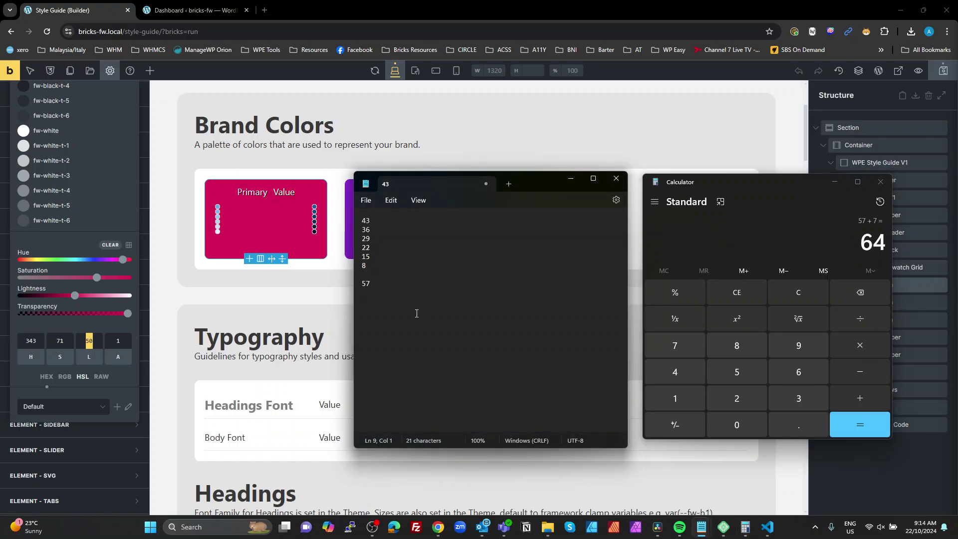
pyautogui.write('64')
pyautogui.click(750, 233)
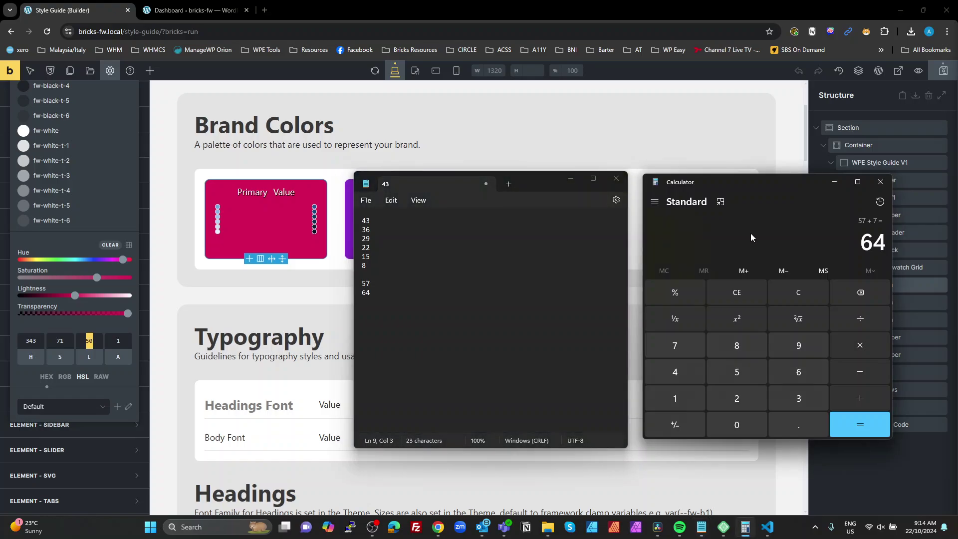
pyautogui.press('Return')
pyautogui.click(423, 329)
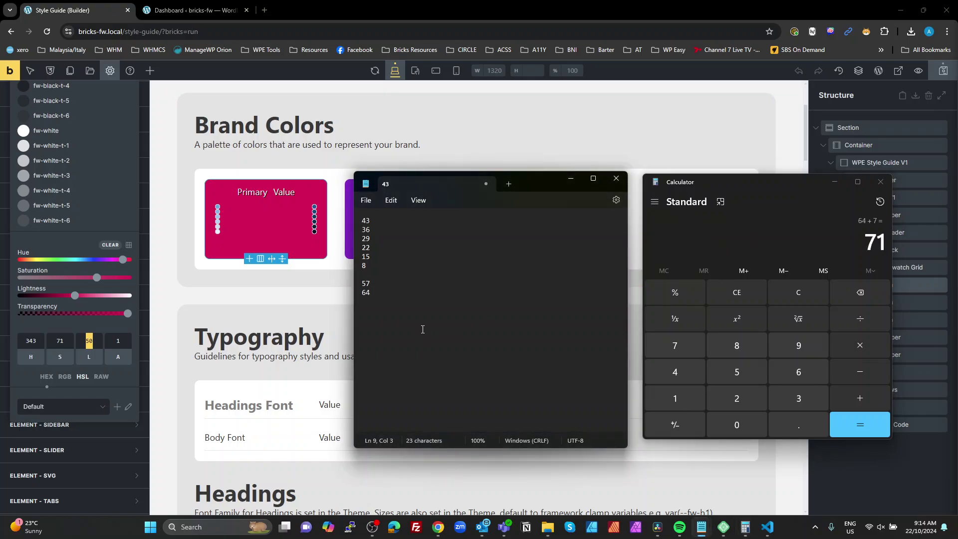
pyautogui.press('Return')
pyautogui.write('71')
pyautogui.press('Return')
# Step: Keep adding 7 in Calculator from 71 and extend the second list with 78 and 85
pyautogui.click(767, 231)
pyautogui.press('Return')
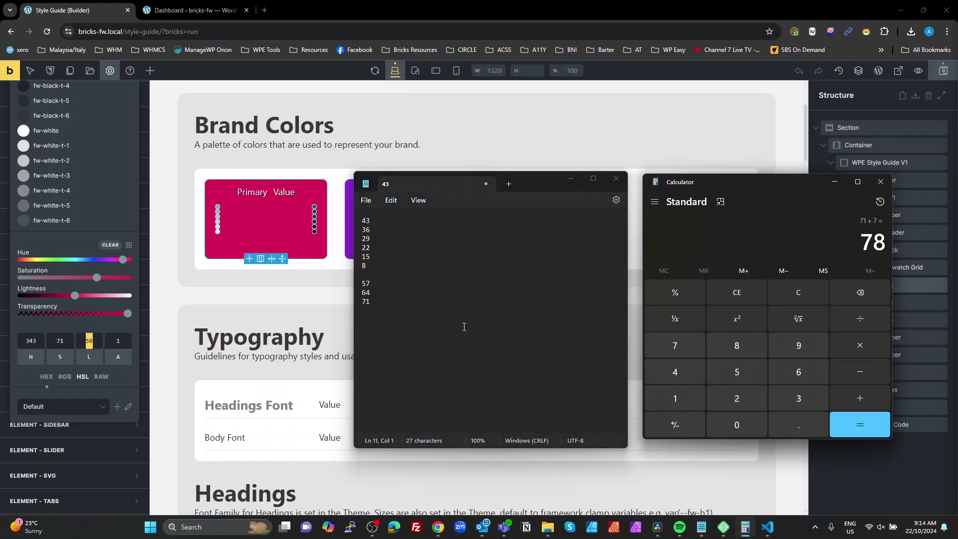
pyautogui.click(464, 327)
pyautogui.write('78')
pyautogui.press('Return')
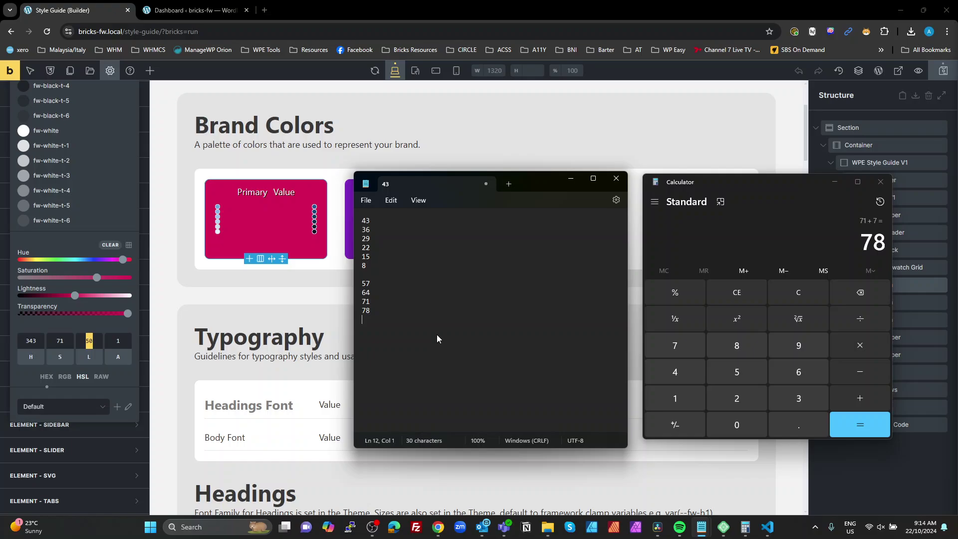
pyautogui.click(725, 244)
pyautogui.press('Return')
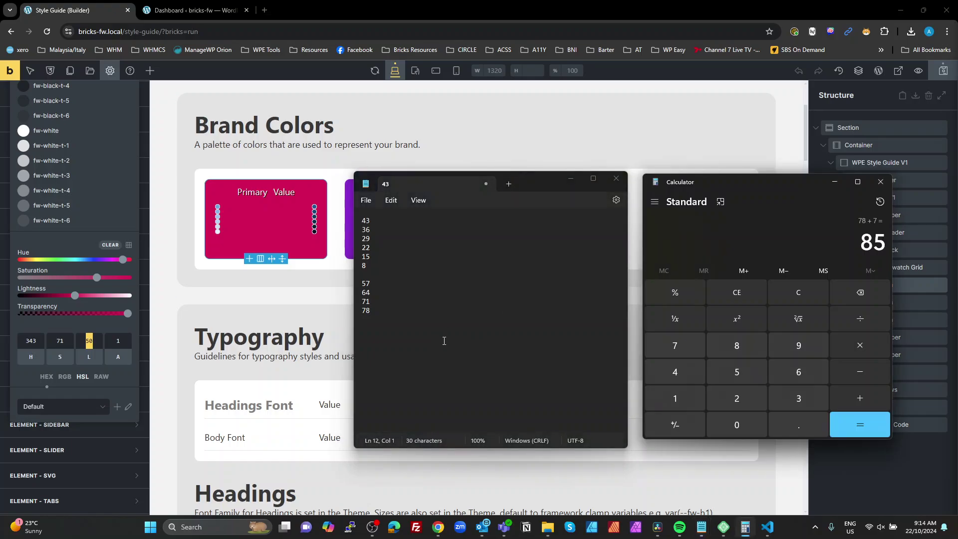
pyautogui.click(433, 335)
pyautogui.write('85')
pyautogui.press('Return')
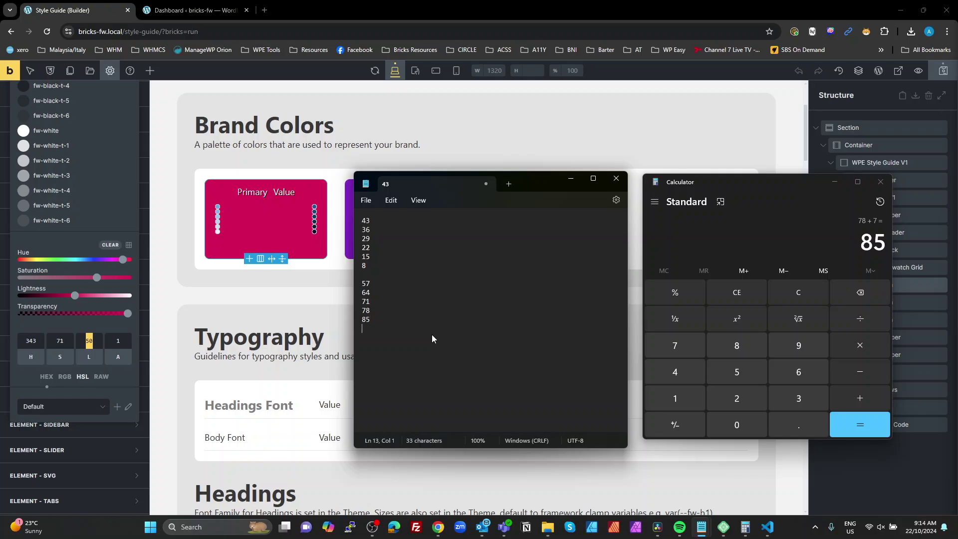
# Step: Add 7 to 85, note 92 as the last value, and put Calculator away with the note moved clear of the brand color swatches
pyautogui.click(755, 244)
pyautogui.press('Return')
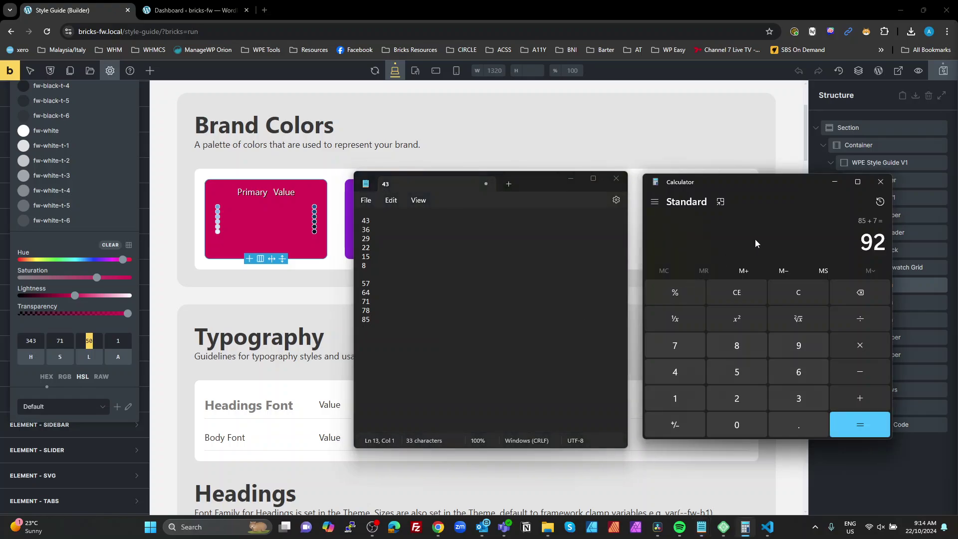
pyautogui.click(399, 332)
pyautogui.write('92')
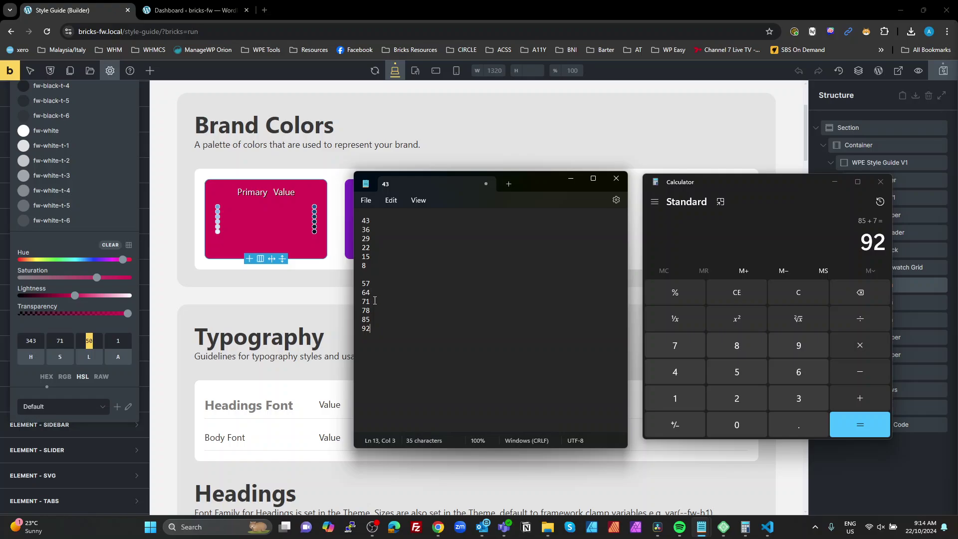
pyautogui.click(830, 180)
pyautogui.moveTo(525, 184); pyautogui.dragTo(820, 215)
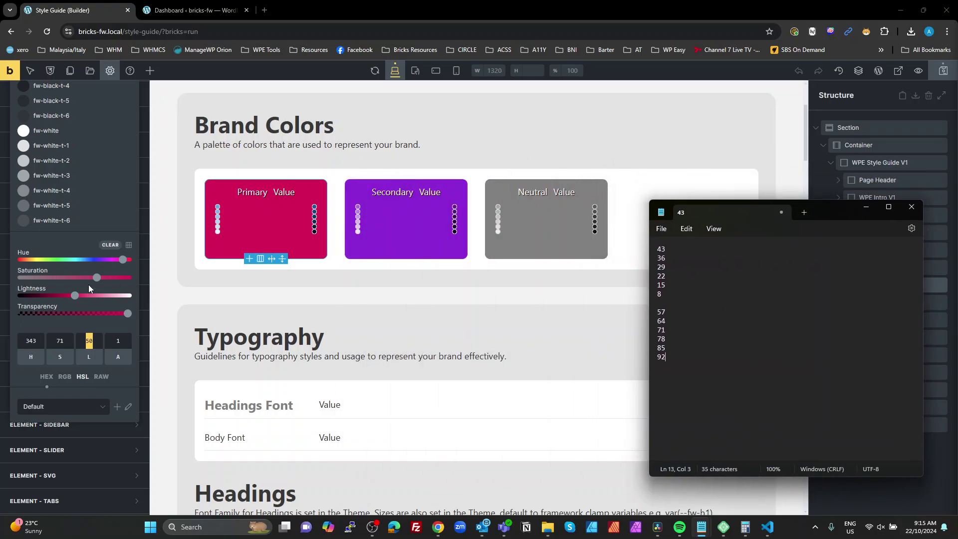
pyautogui.scroll(10, 95, 211)
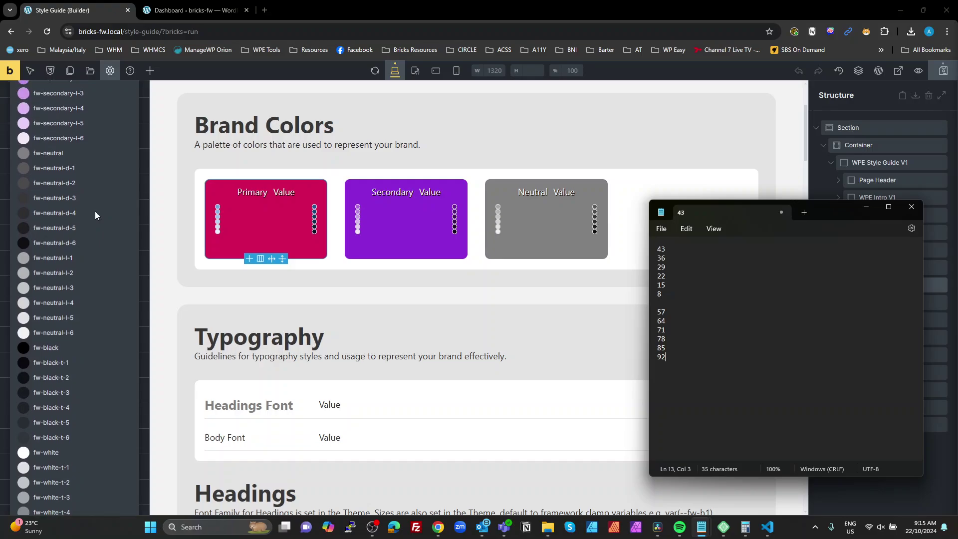
pyautogui.scroll(3, 95, 211)
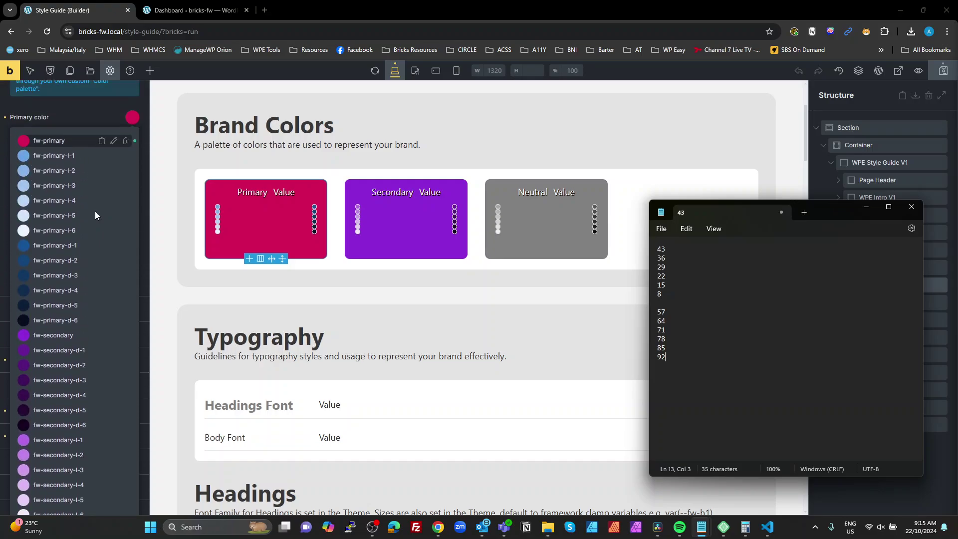
pyautogui.click(72, 155)
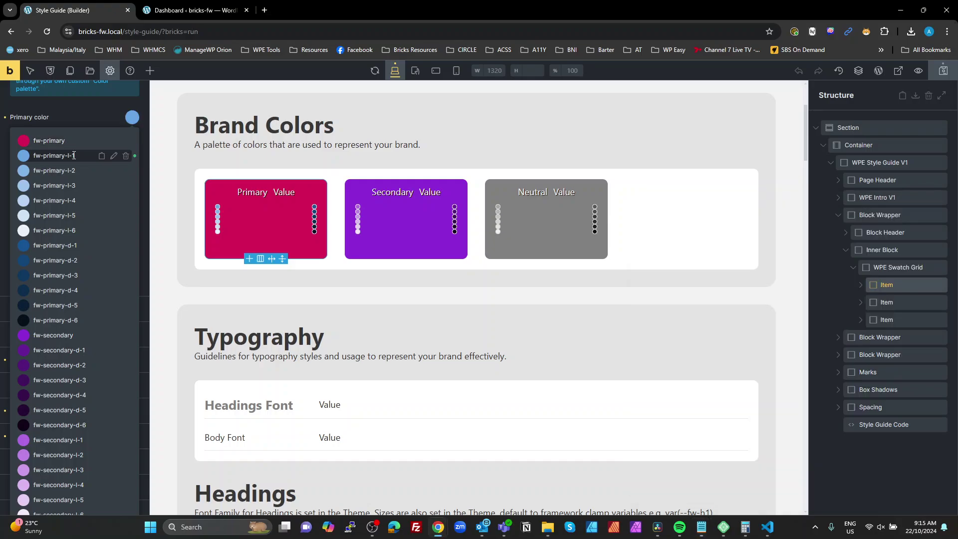
pyautogui.click(114, 156)
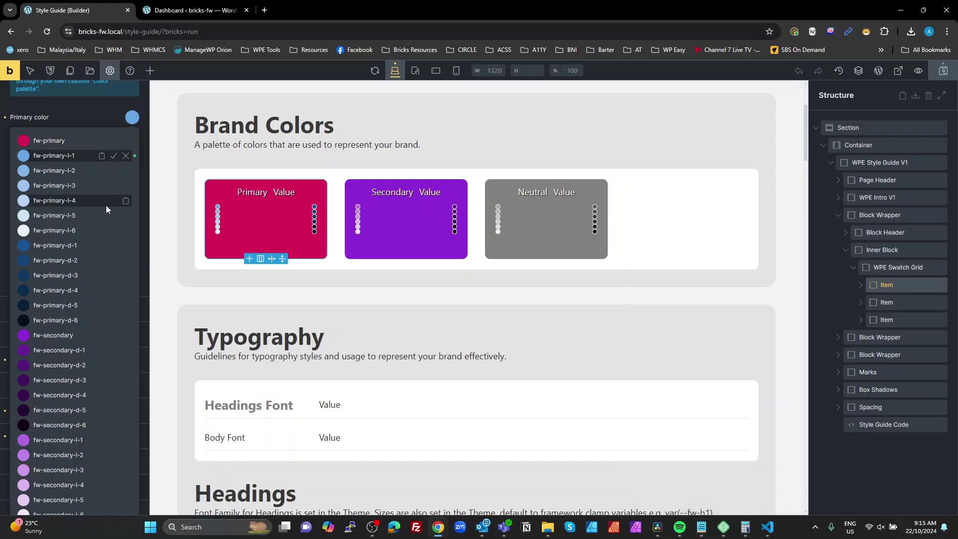
pyautogui.scroll(-12, 101, 241)
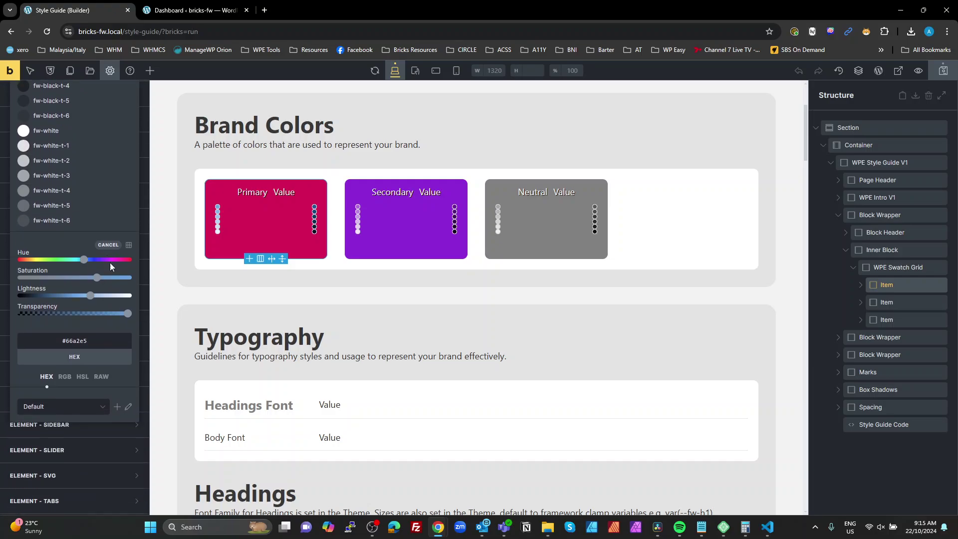
pyautogui.click(84, 378)
pyautogui.hotkey('alt', 'Tab')
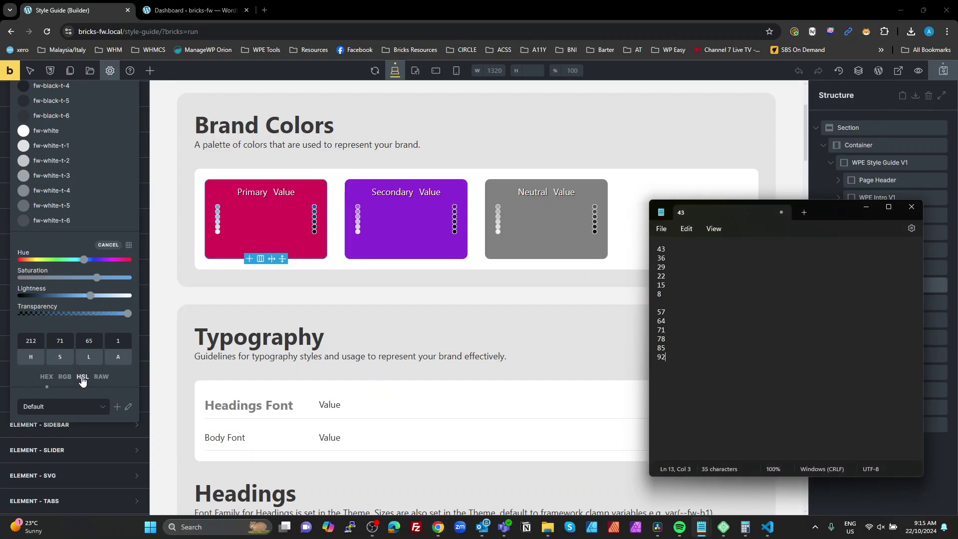
pyautogui.hotkey('alt', 'Tab')
# Step: Select fw-primary in the primary color palette and copy its hex code da2558
pyautogui.scroll(15, 42, 307)
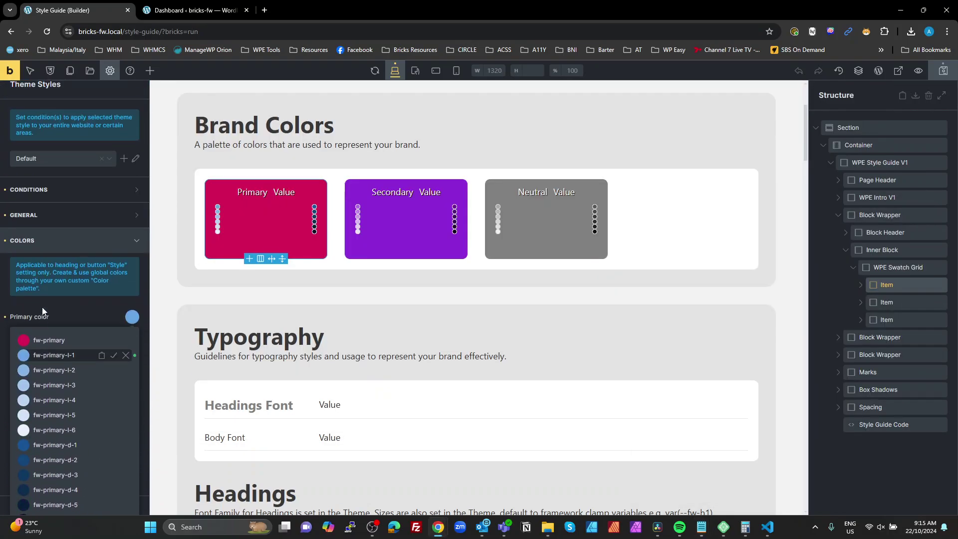
pyautogui.click(30, 343)
pyautogui.scroll(-15, 66, 349)
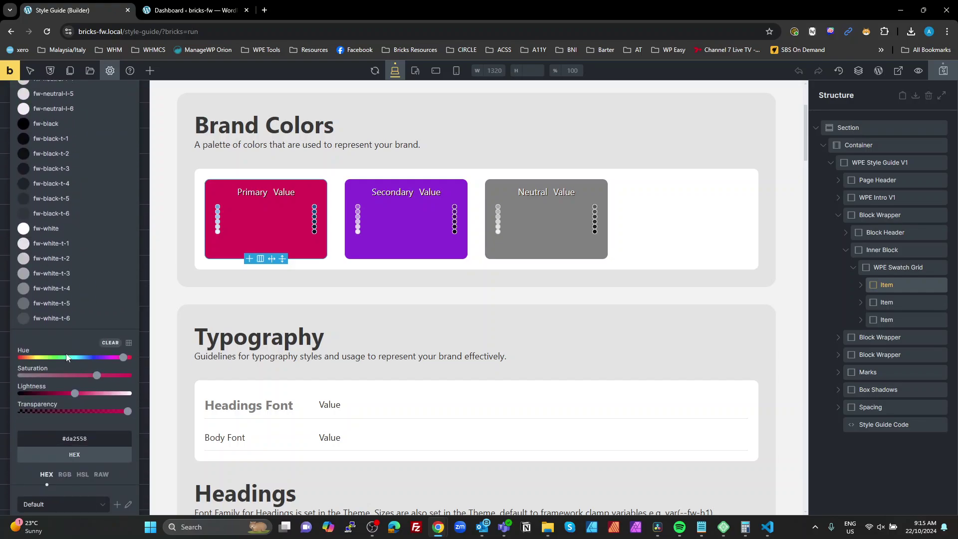
pyautogui.doubleClick(77, 391)
pyautogui.hotkey('ctrl', 'c')
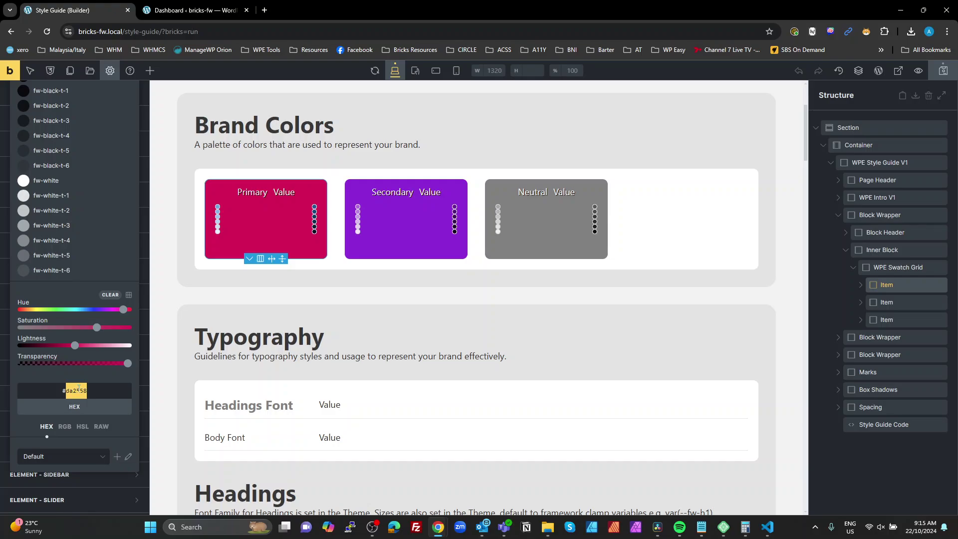
# Step: Edit the fw-primary-l-1 palette color and replace its hex value with #da2558
pyautogui.scroll(15, 77, 388)
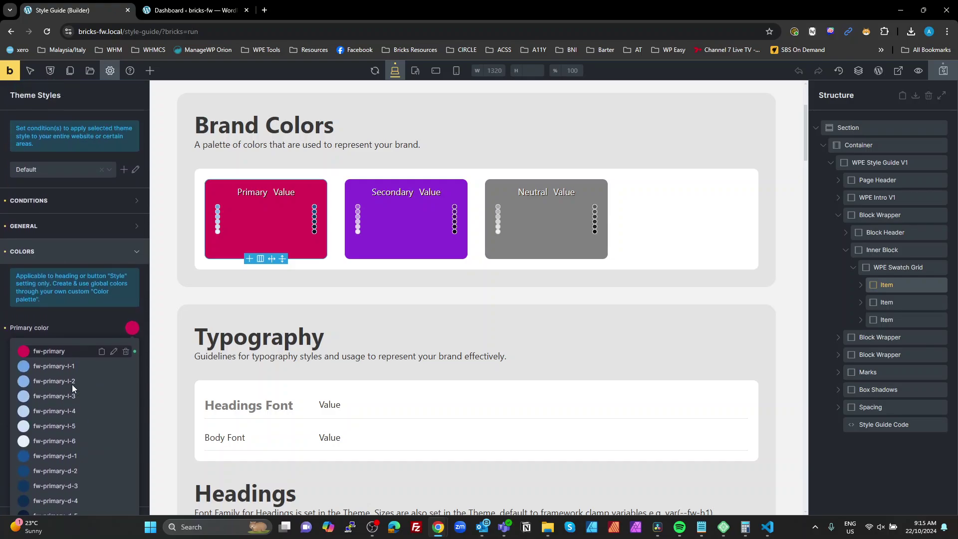
pyautogui.click(75, 367)
pyautogui.click(114, 366)
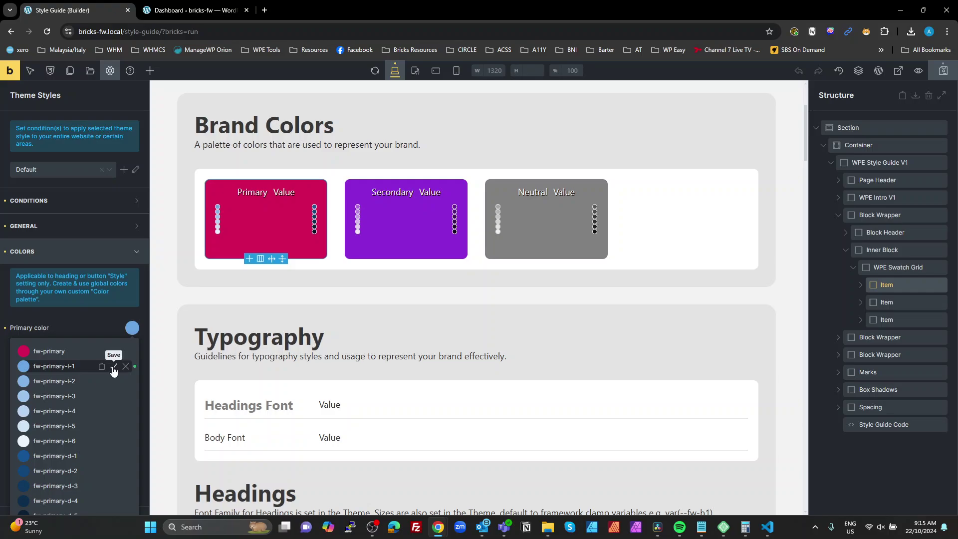
pyautogui.scroll(-15, 114, 369)
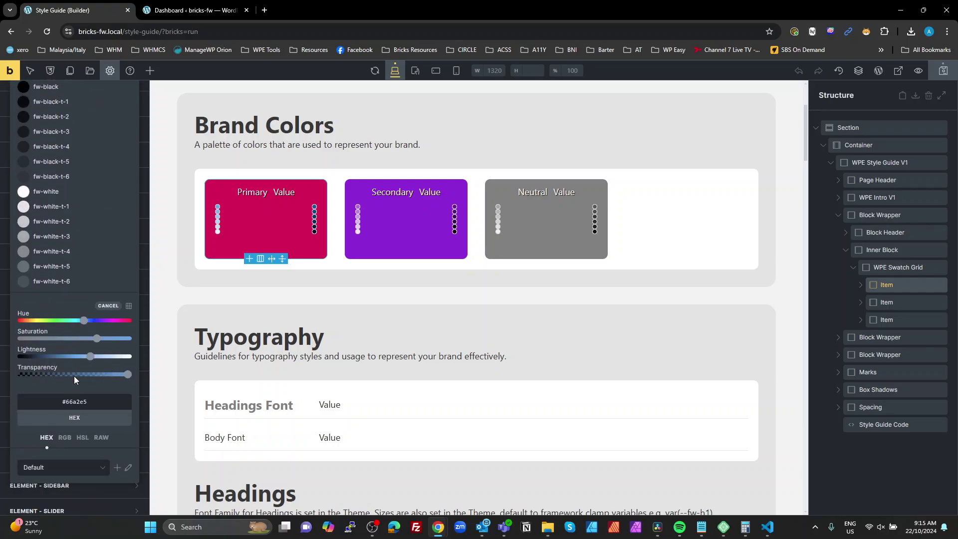
pyautogui.tripleClick(84, 401)
pyautogui.write('#da2558')
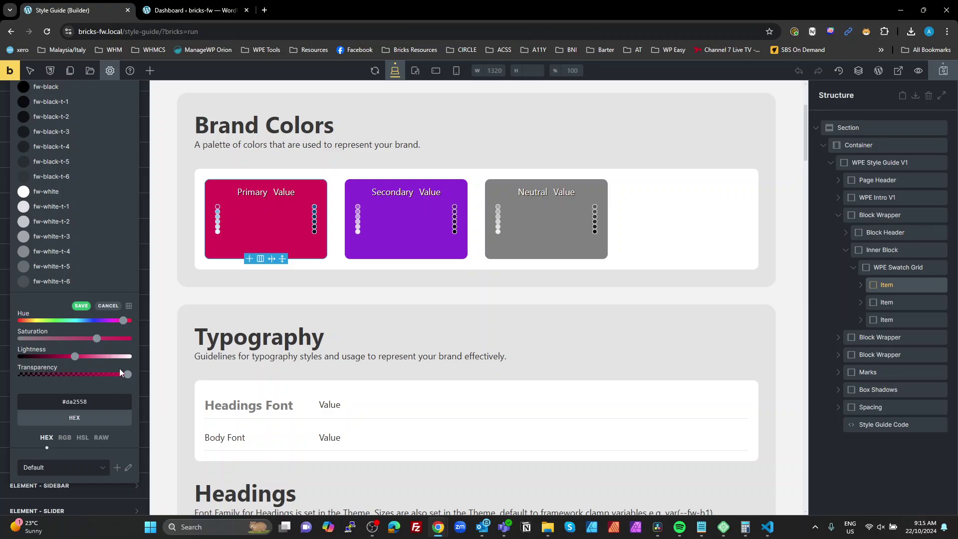
# Step: Set the HSL lightness of fw-primary-l-1 to 57, the first value of the note's second list, and save the color
pyautogui.click(82, 438)
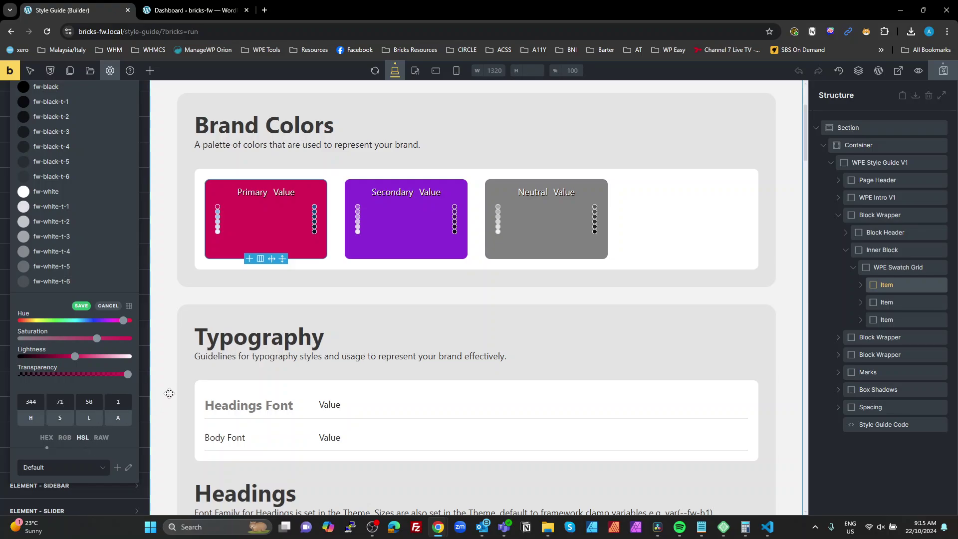
pyautogui.hotkey('alt', 'Tab')
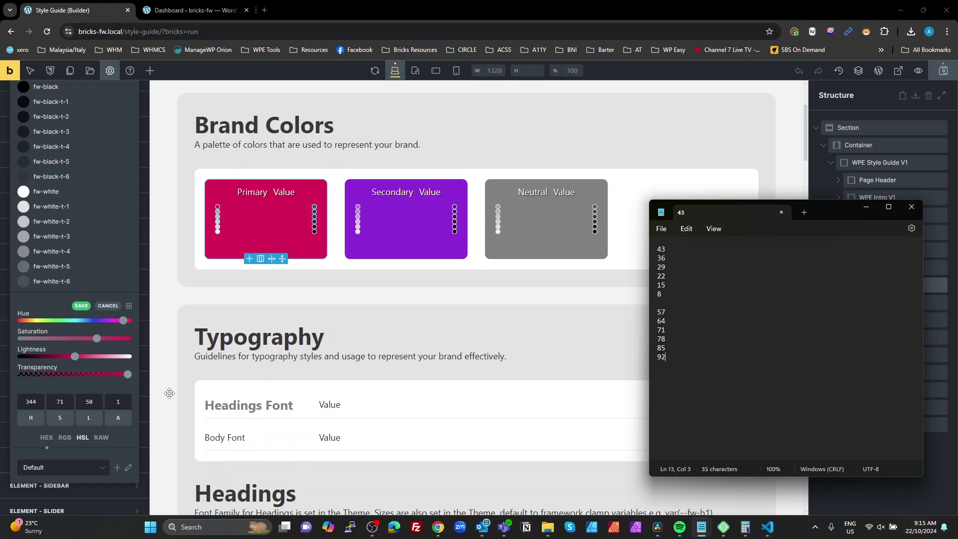
pyautogui.doubleClick(85, 407)
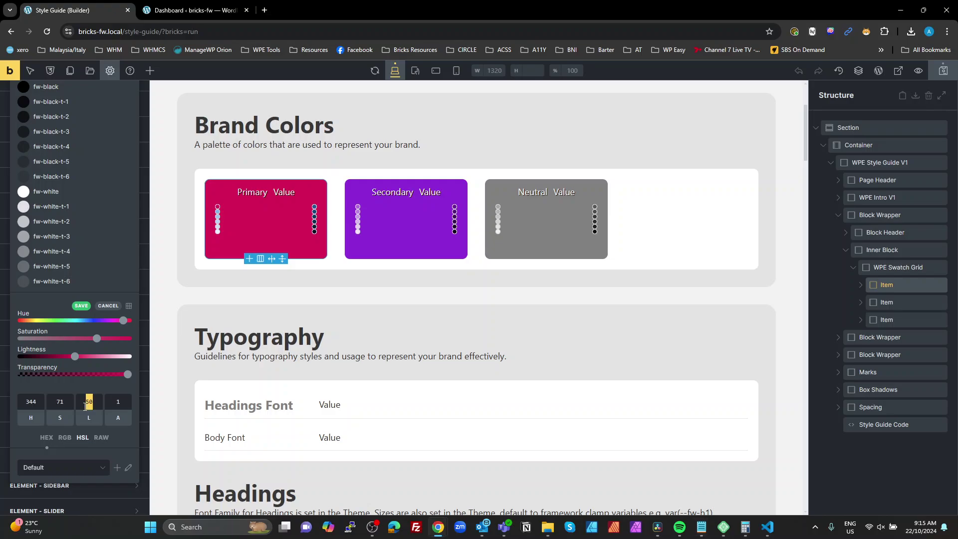
pyautogui.write('57')
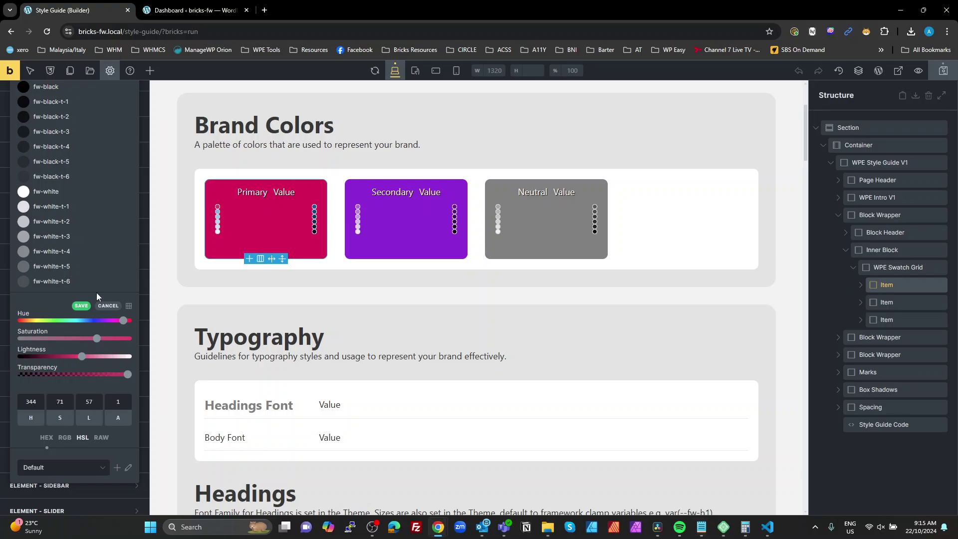
pyautogui.click(82, 306)
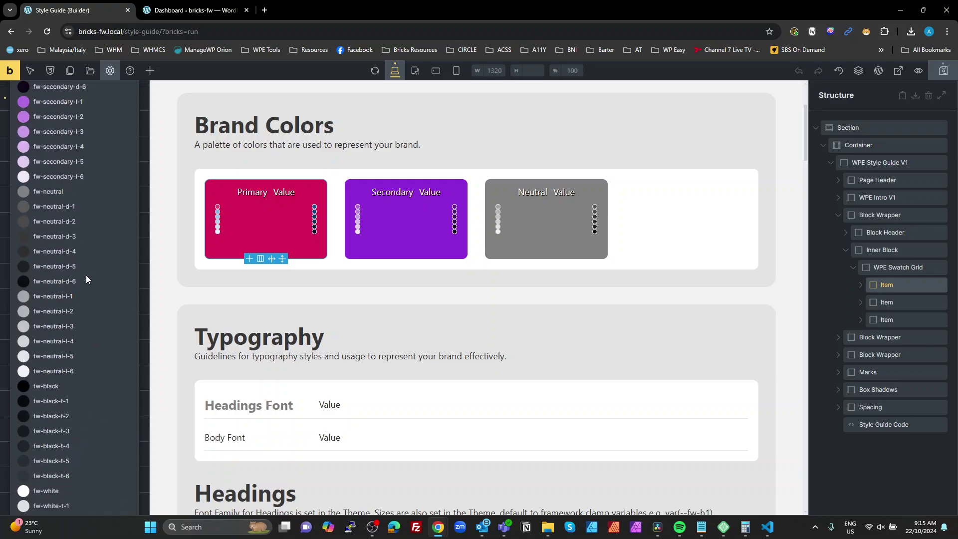
# Step: Edit the fw-primary-l-2 palette color and replace its hex value with the copied da2558
pyautogui.scroll(5, 86, 275)
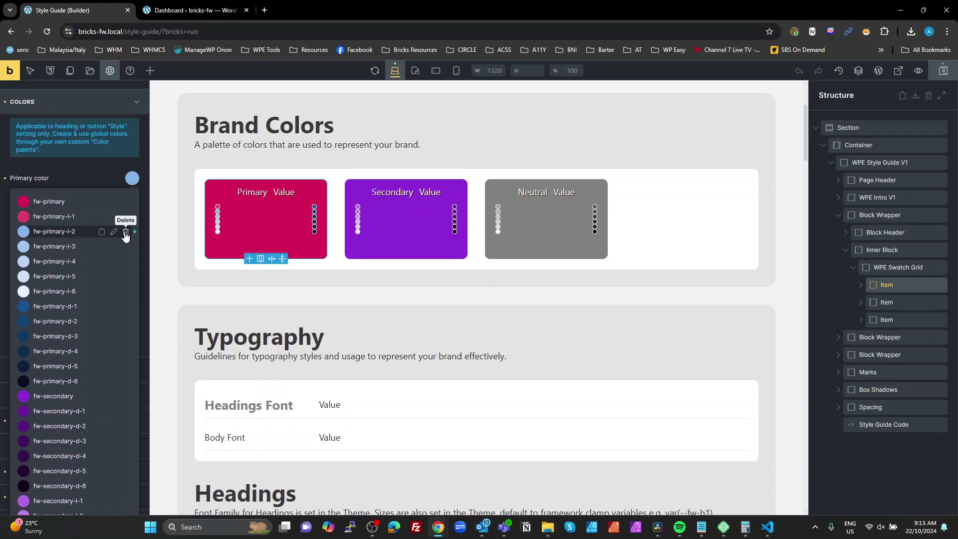
pyautogui.click(114, 231)
pyautogui.scroll(-15, 105, 300)
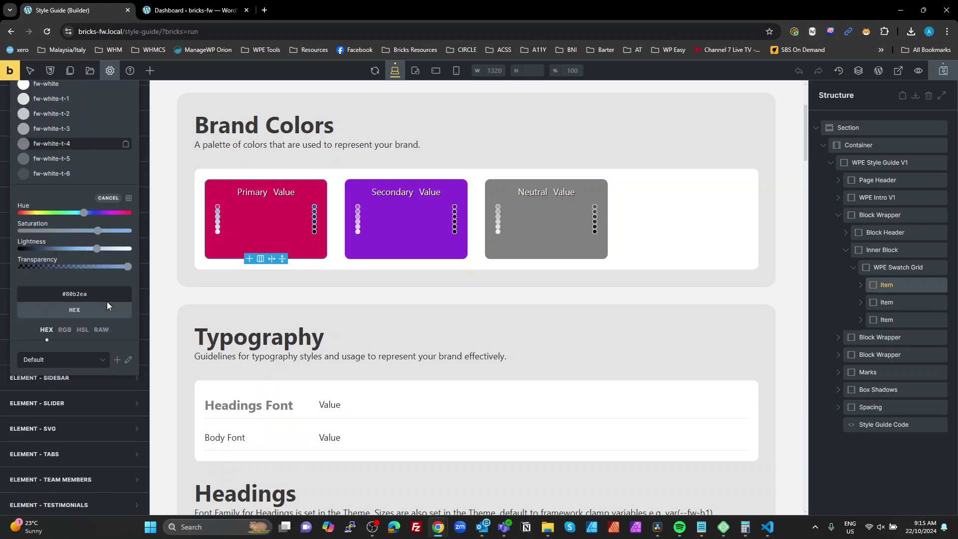
pyautogui.tripleClick(76, 213)
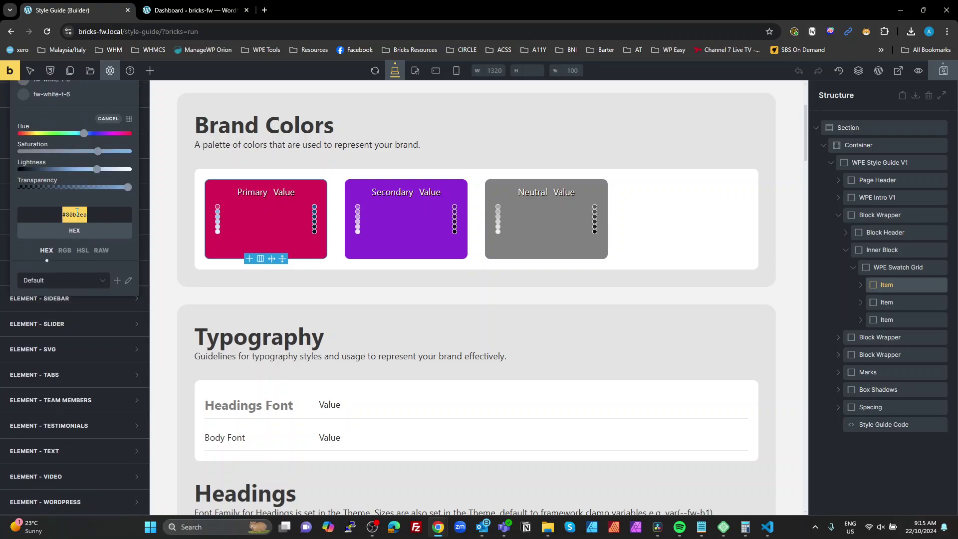
pyautogui.hotkey('ctrl', 'v')
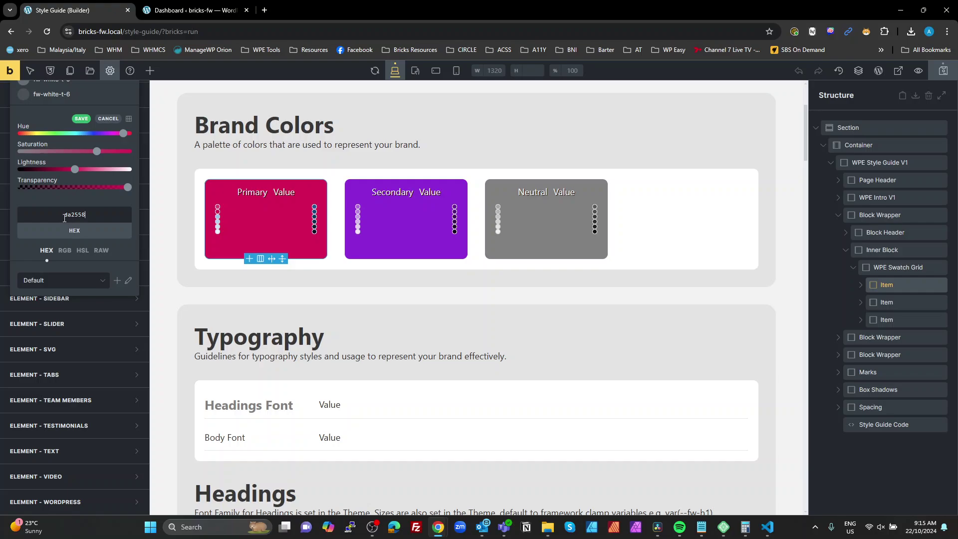
# Step: Set the HSL lightness of fw-primary-l-2 to 64 from the note and save the color
pyautogui.click(83, 251)
pyautogui.hotkey('alt', 'Tab')
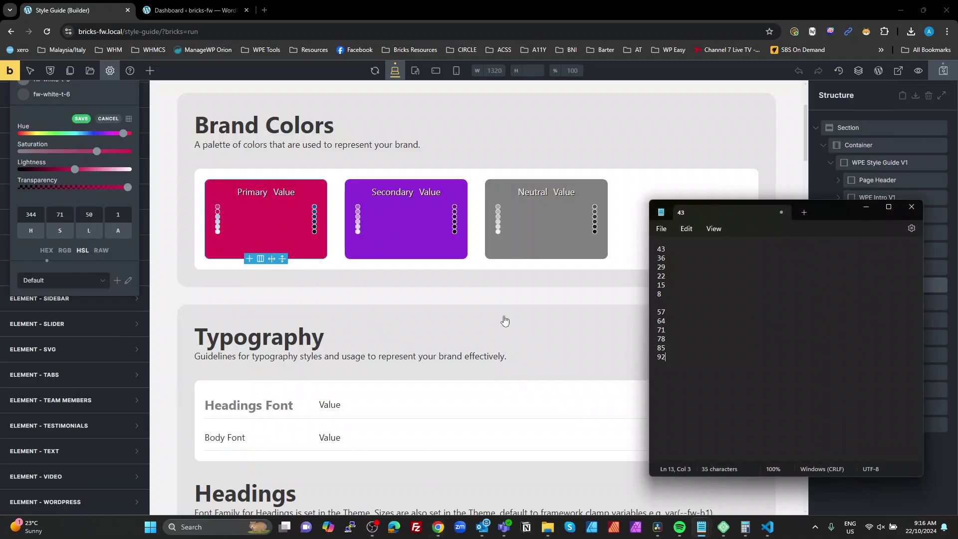
pyautogui.click(89, 215)
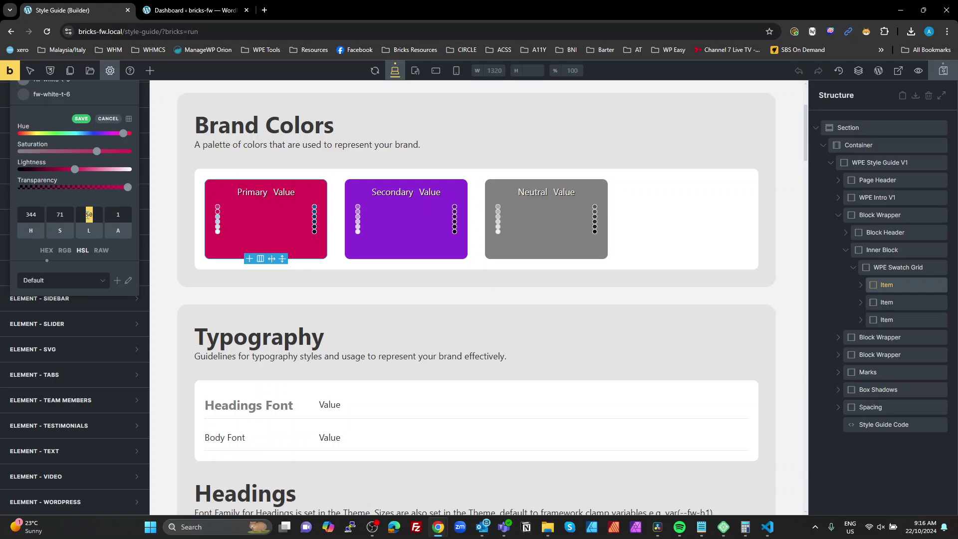
pyautogui.write('64')
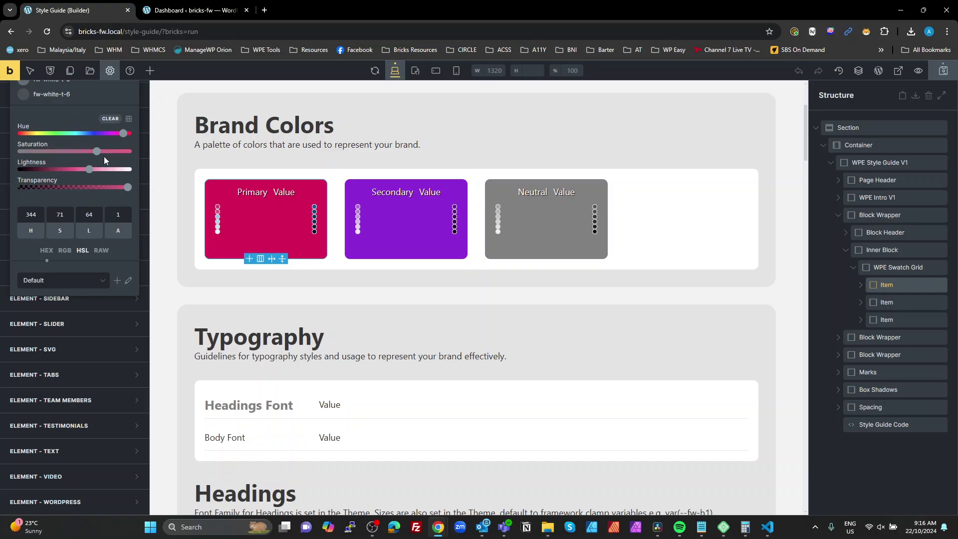
# Step: Edit the fw-primary-l-3 palette color and replace its hex value with #da2558
pyautogui.scroll(8, 104, 159)
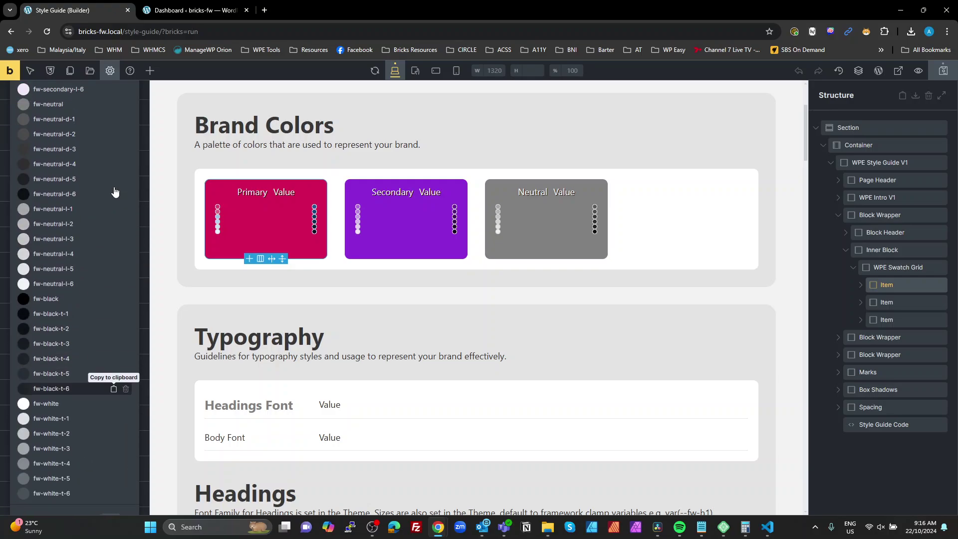
pyautogui.scroll(9, 114, 189)
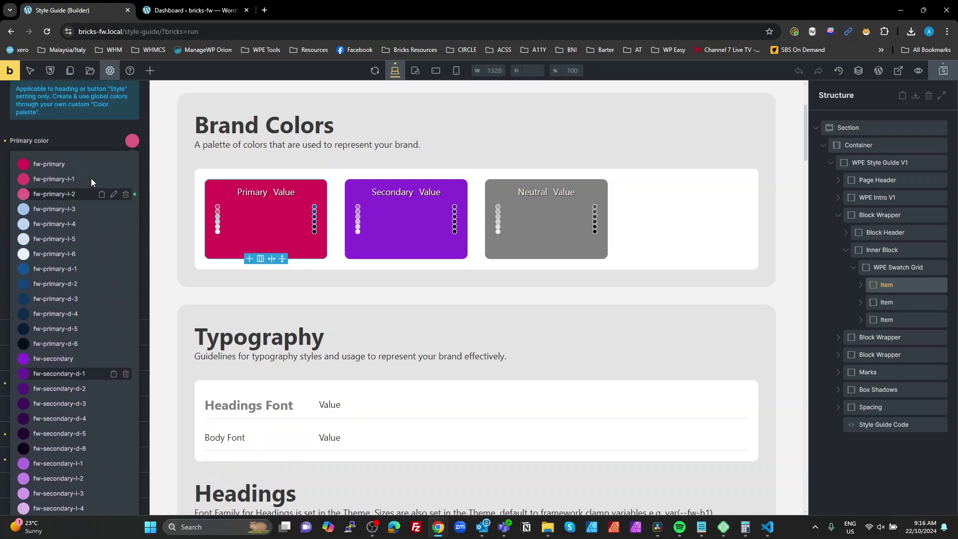
pyautogui.click(56, 209)
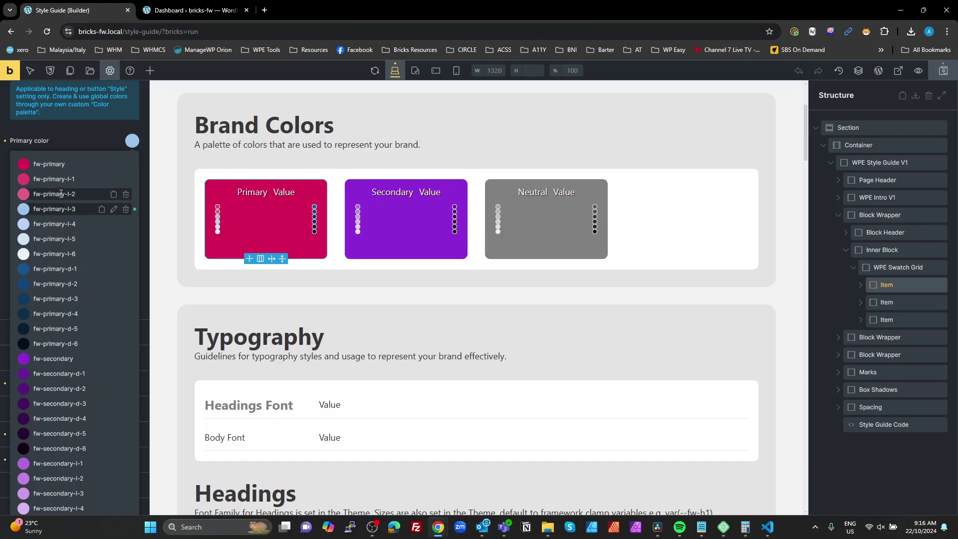
pyautogui.click(114, 209)
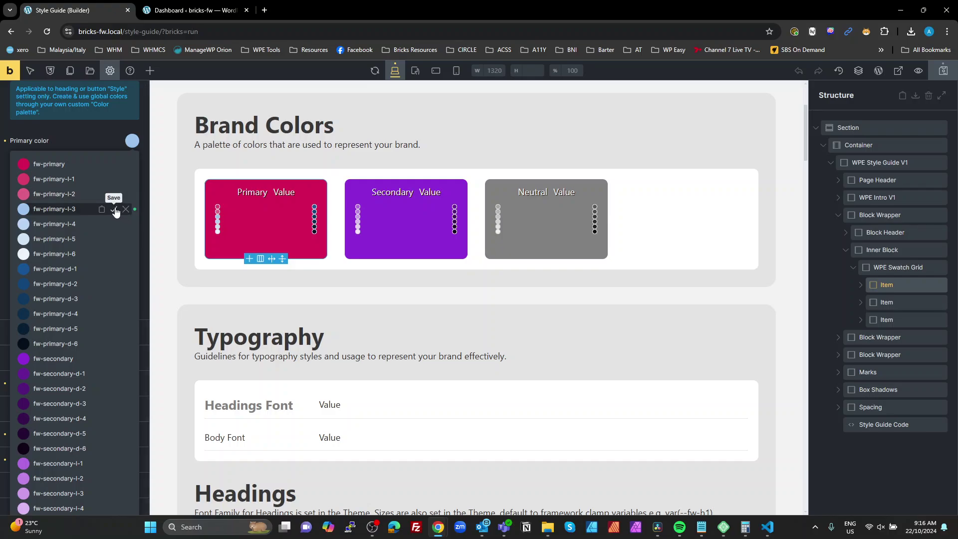
pyautogui.click(115, 209)
pyautogui.scroll(-15, 98, 258)
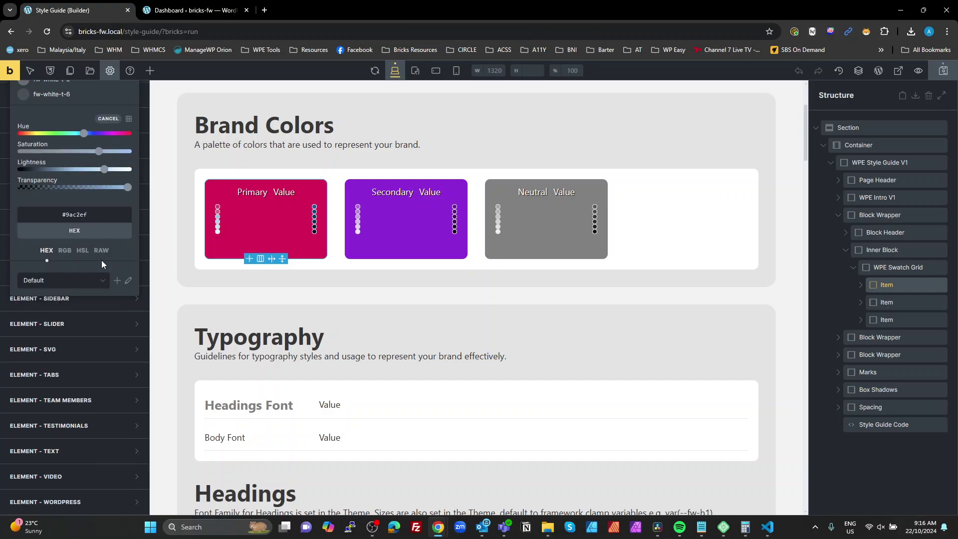
pyautogui.scroll(4, 101, 259)
pyautogui.doubleClick(82, 416)
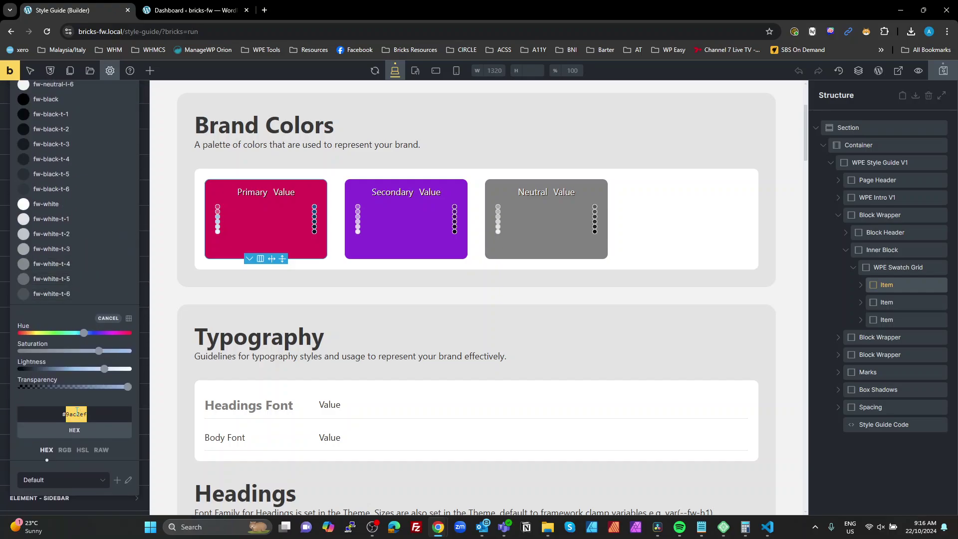
pyautogui.write('da2558')
# Step: Set the HSL lightness of fw-primary-l-3 to 71 from the note and save the color
pyautogui.click(82, 449)
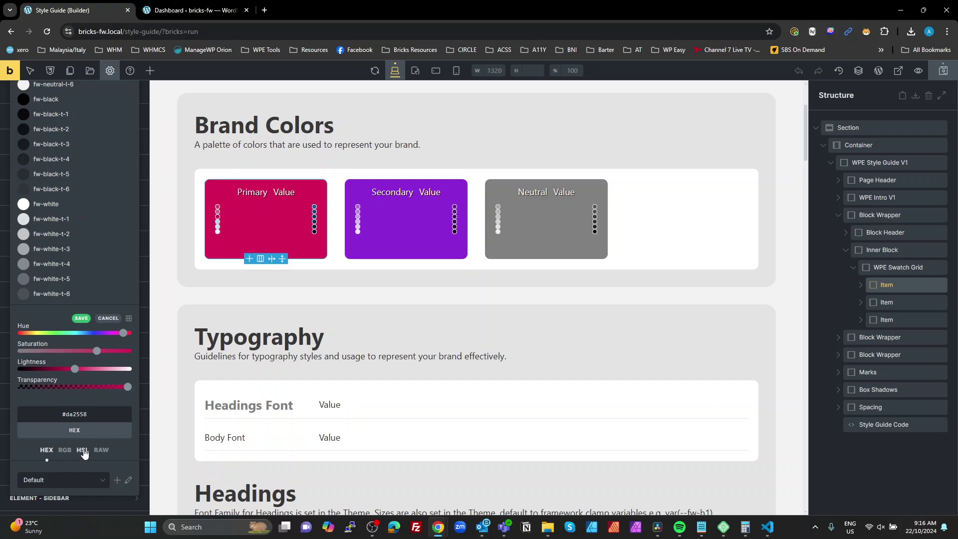
pyautogui.hotkey('alt', 'Tab')
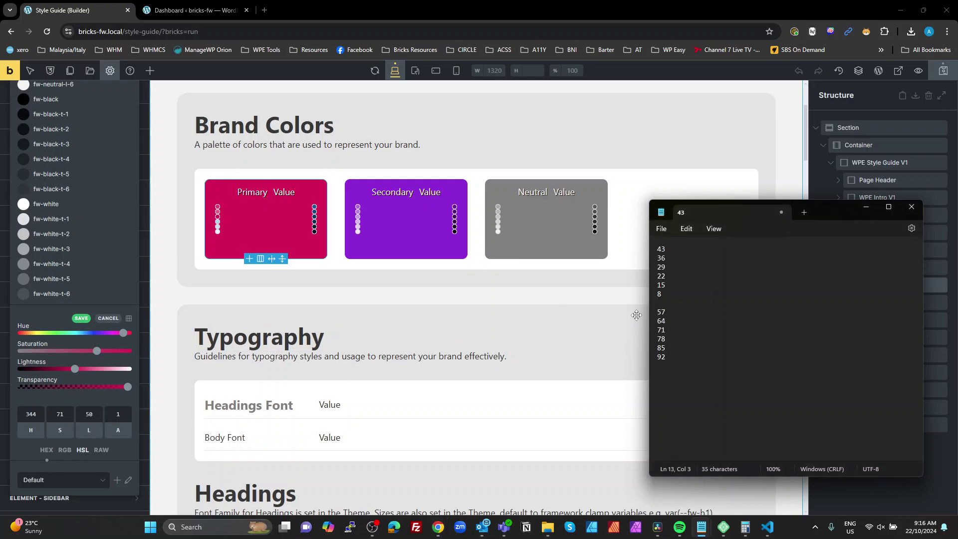
pyautogui.doubleClick(94, 417)
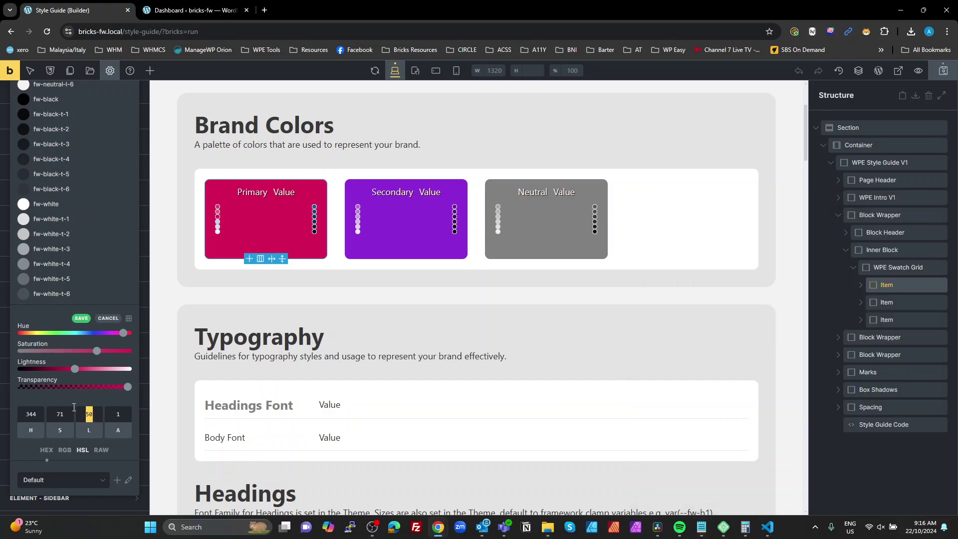
pyautogui.write('71')
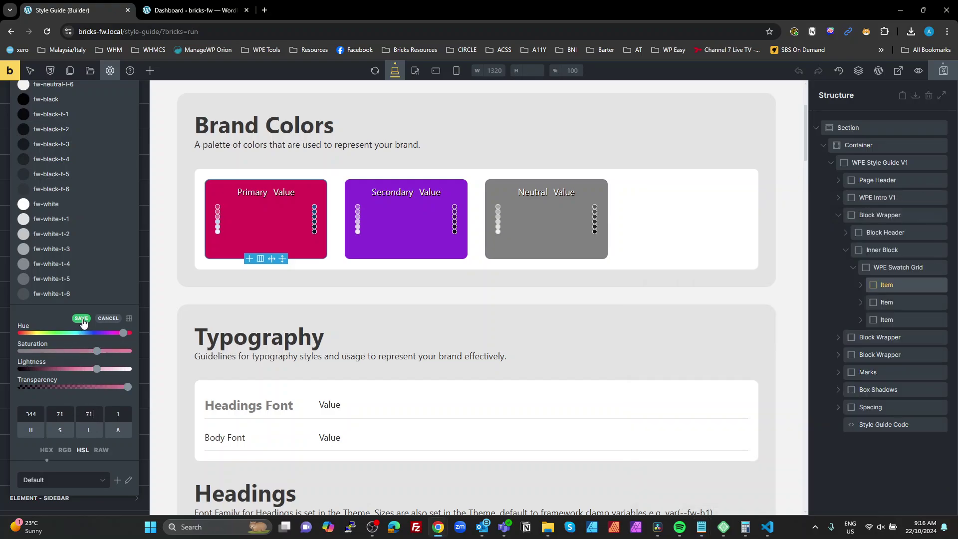
# Step: Edit the fw-primary-l-4 palette color and replace its hex value with #da2558
pyautogui.click(94, 210)
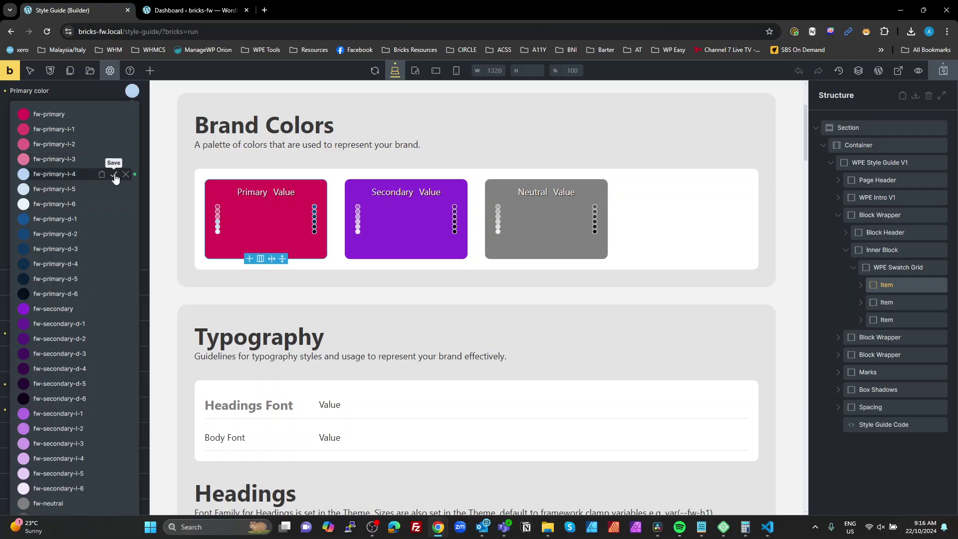
pyautogui.scroll(-3, 113, 271)
pyautogui.scroll(-5, 112, 321)
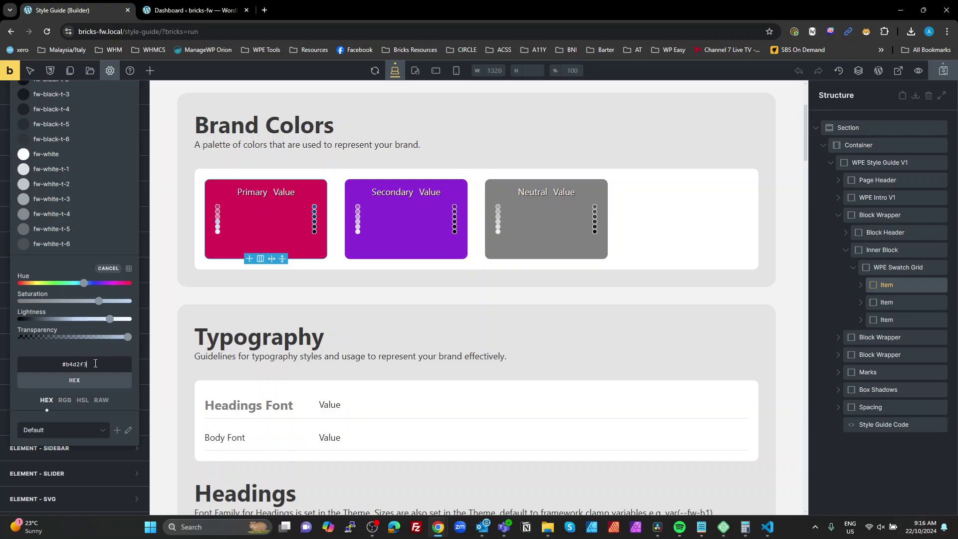
pyautogui.doubleClick(95, 364)
pyautogui.write('da2558')
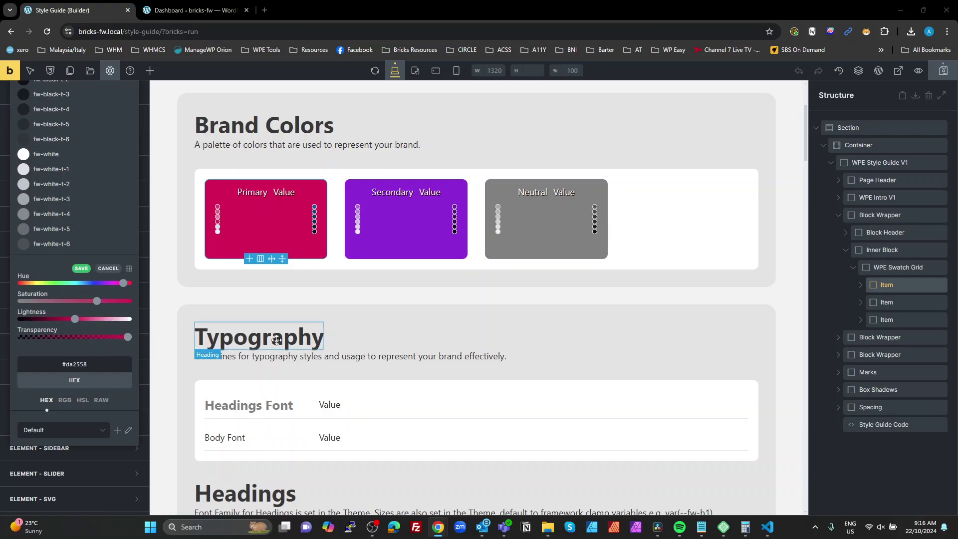
# Step: Set the HSL lightness of fw-primary-l-4 to 78 from the note and save the color
pyautogui.hotkey('alt', 'Tab')
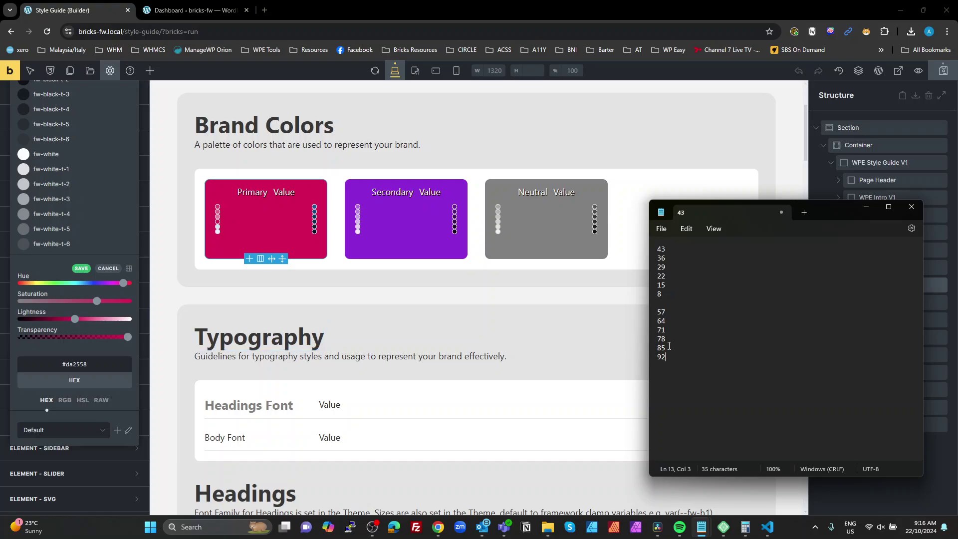
pyautogui.click(83, 399)
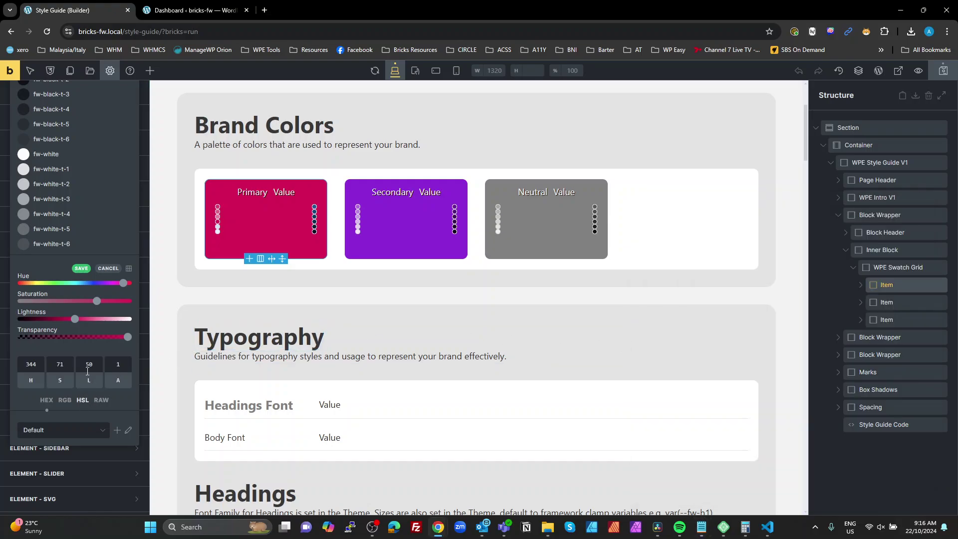
pyautogui.doubleClick(88, 364)
pyautogui.write('78')
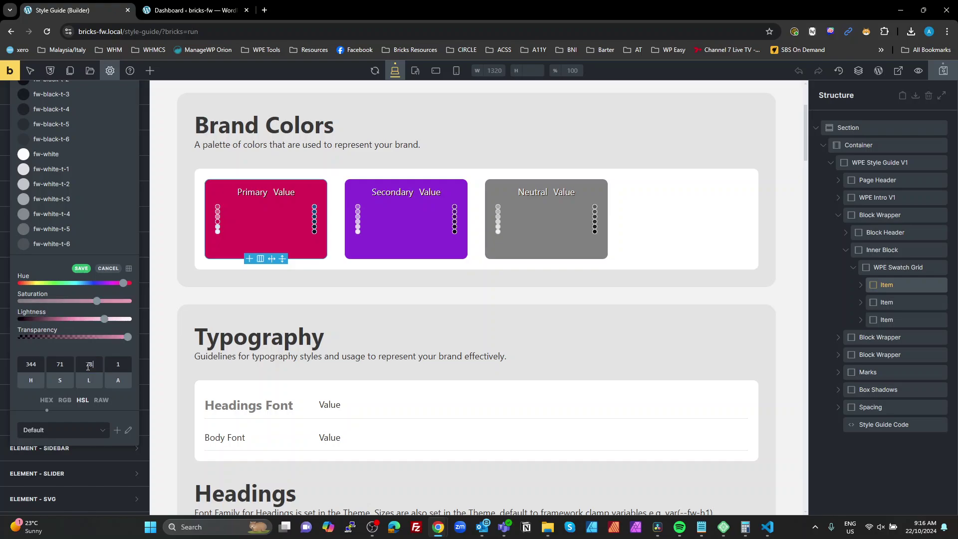
pyautogui.click(83, 270)
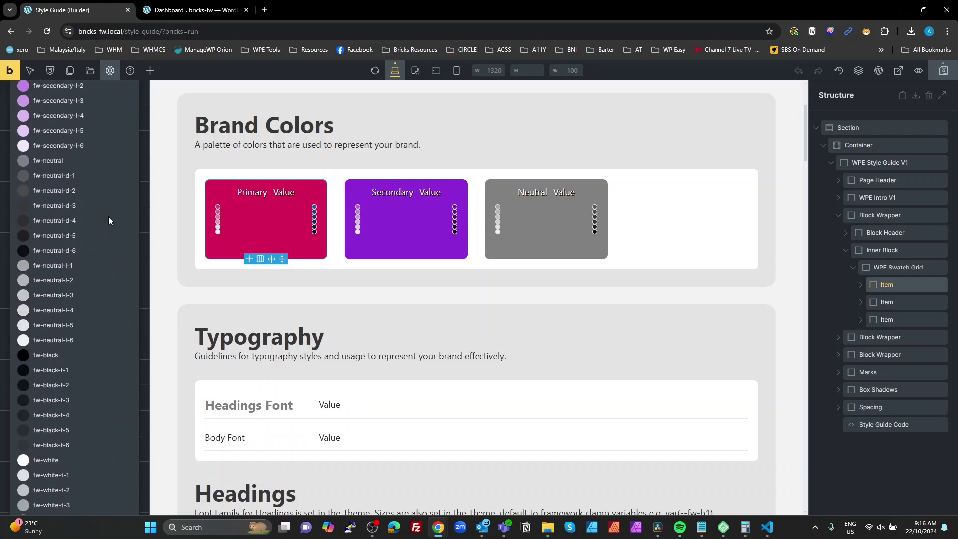
# Step: Edit the fw-primary-l-5 palette color and replace its hex value with the copied #da2558
pyautogui.scroll(3, 109, 218)
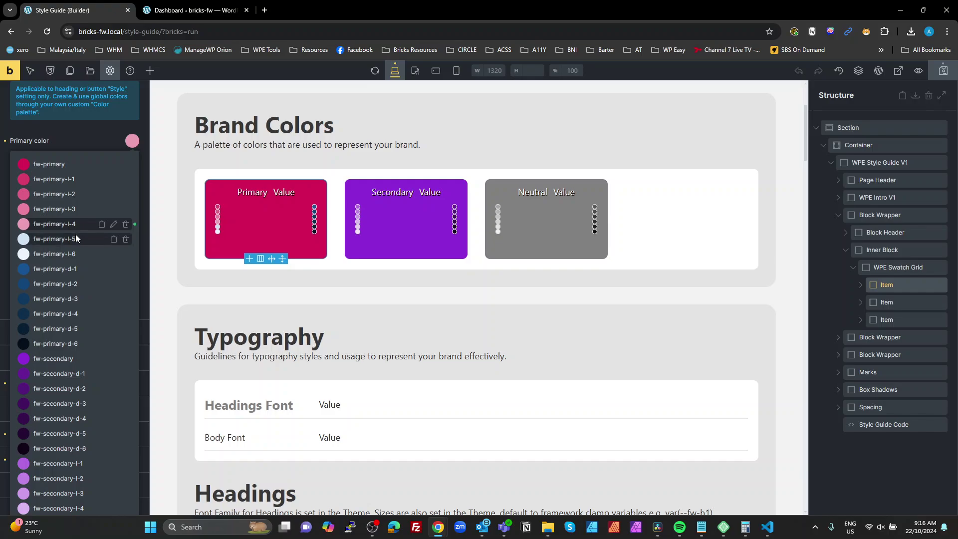
pyautogui.click(113, 239)
pyautogui.click(113, 240)
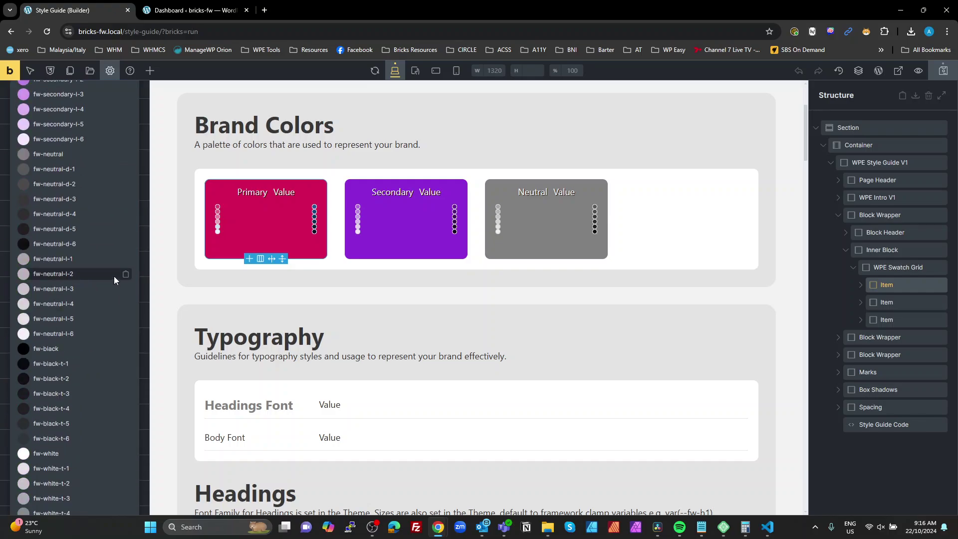
pyautogui.scroll(-5, 114, 276)
pyautogui.doubleClick(80, 214)
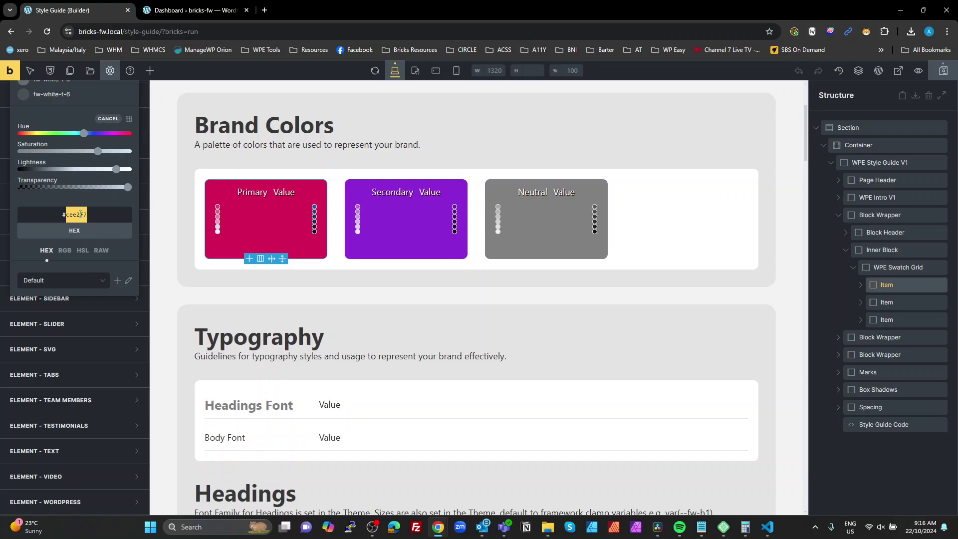
pyautogui.hotkey('ctrl', 'v')
# Step: Set the HSL lightness of fw-primary-l-5 to 85 from the note and save the color
pyautogui.click(82, 252)
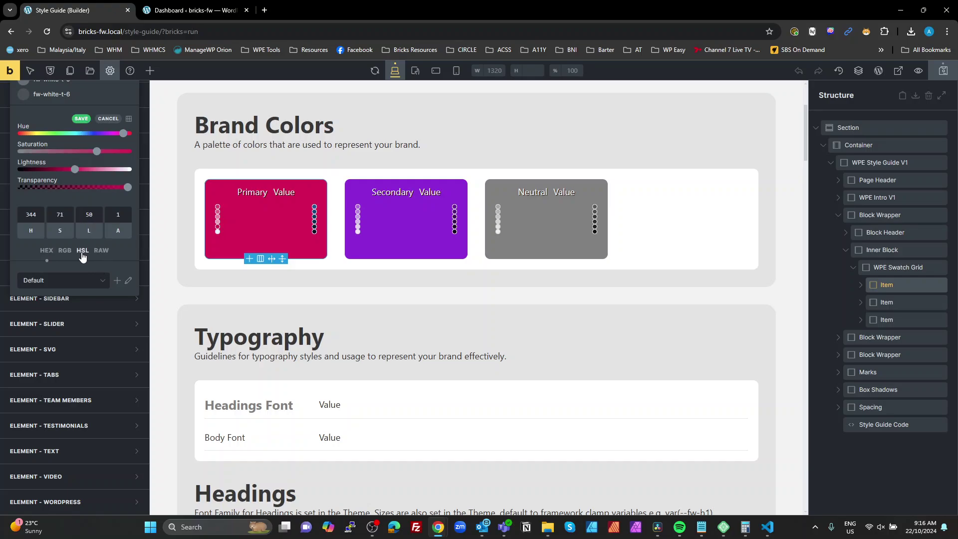
pyautogui.hotkey('alt', 'Tab')
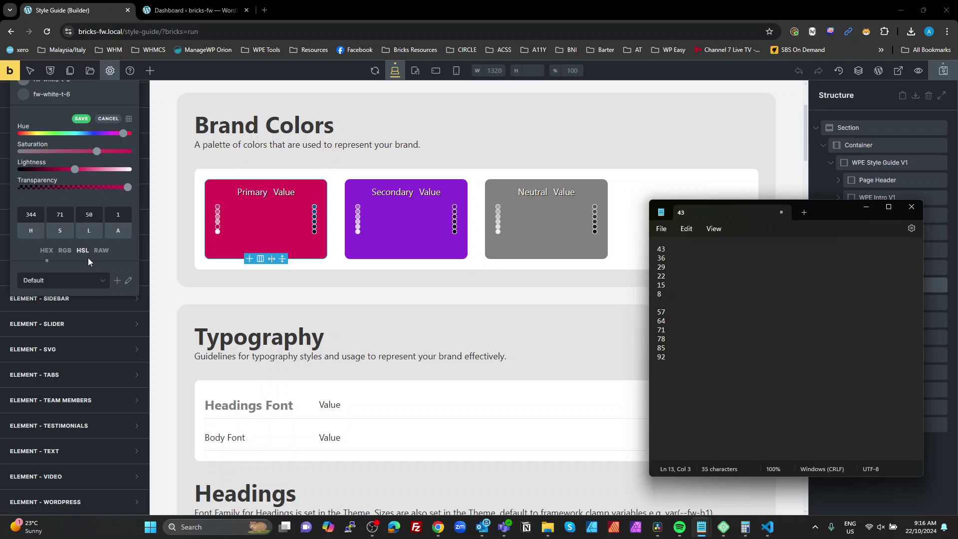
pyautogui.hotkey('alt', 'Tab')
pyautogui.doubleClick(90, 214)
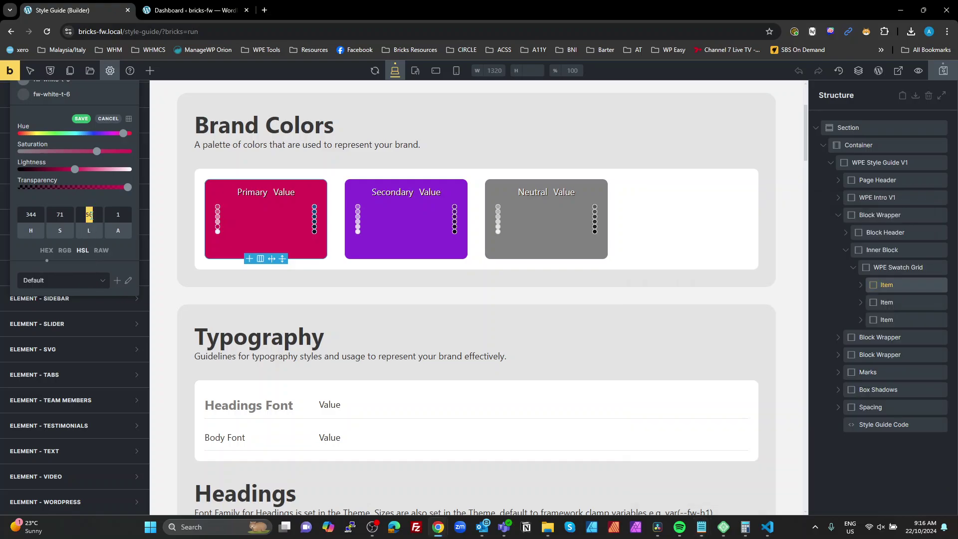
pyautogui.write('85')
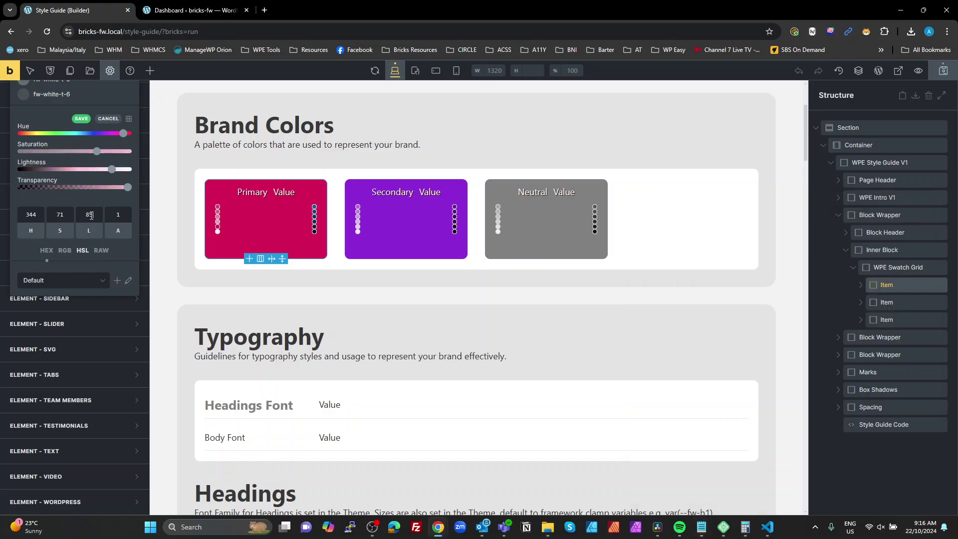
pyautogui.click(85, 119)
# Step: Edit the fw-primary-l-6 palette color and replace its hex value with #da2558
pyautogui.scroll(10, 101, 154)
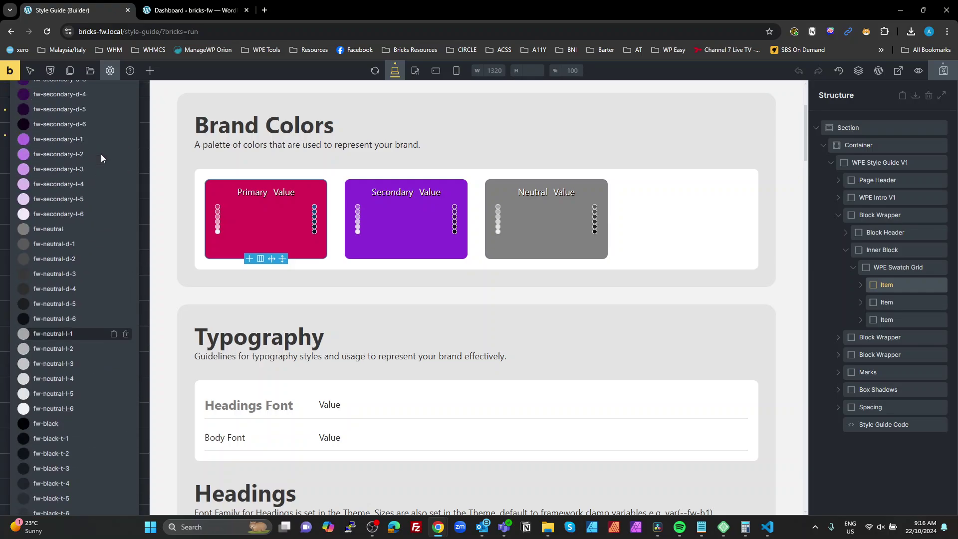
pyautogui.scroll(1, 101, 160)
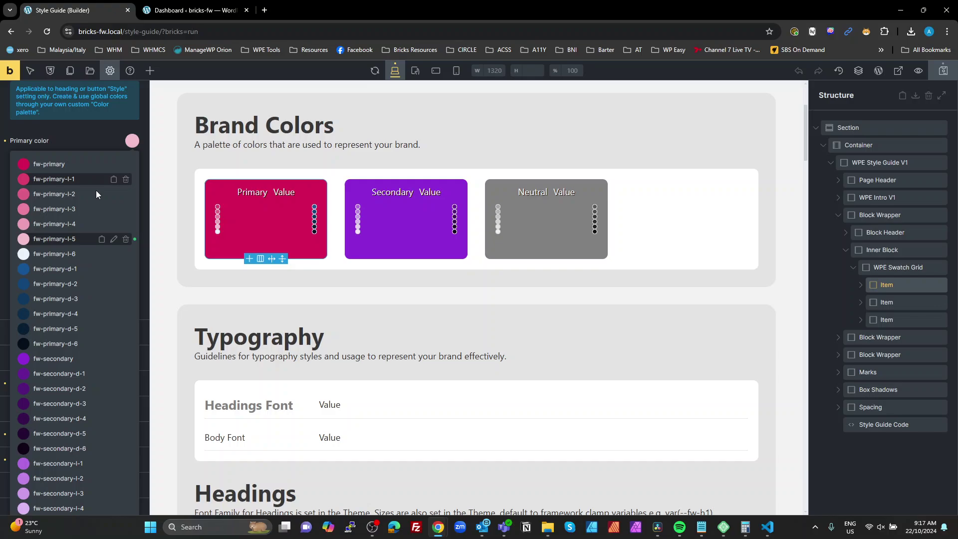
pyautogui.click(80, 253)
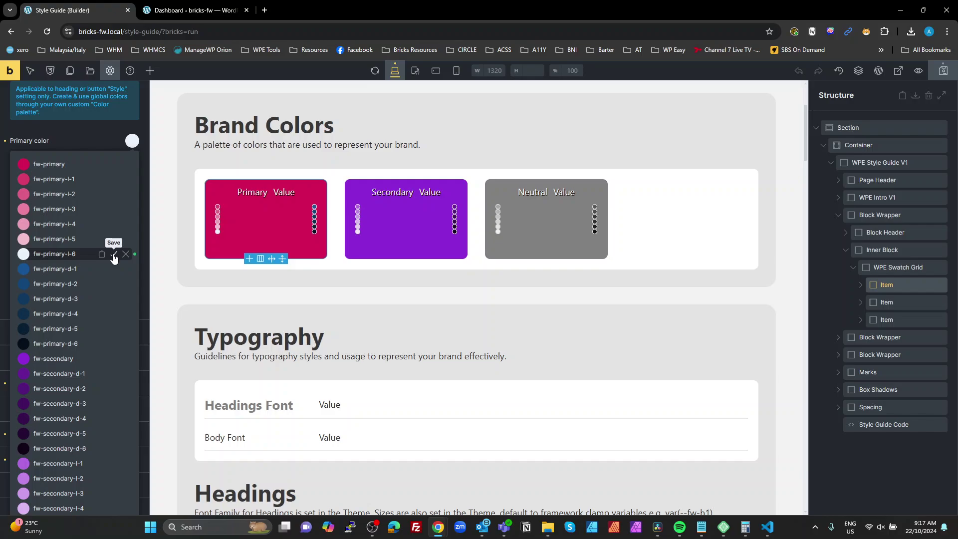
pyautogui.click(114, 255)
pyautogui.scroll(-4, 99, 300)
pyautogui.tripleClick(83, 363)
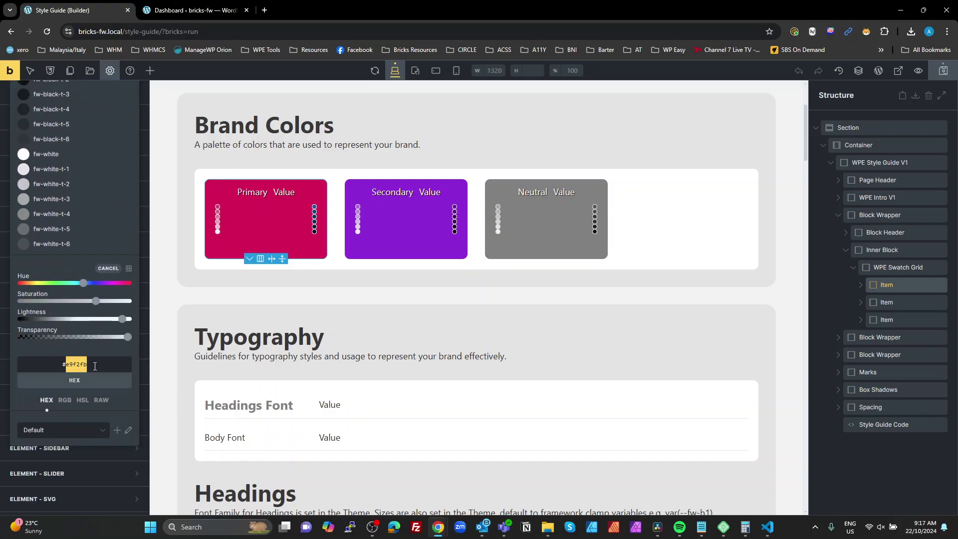
pyautogui.write('#da2558')
# Step: Set the HSL lightness of fw-primary-l-6 to 92, the last value of the note's second list, and save the color
pyautogui.click(80, 400)
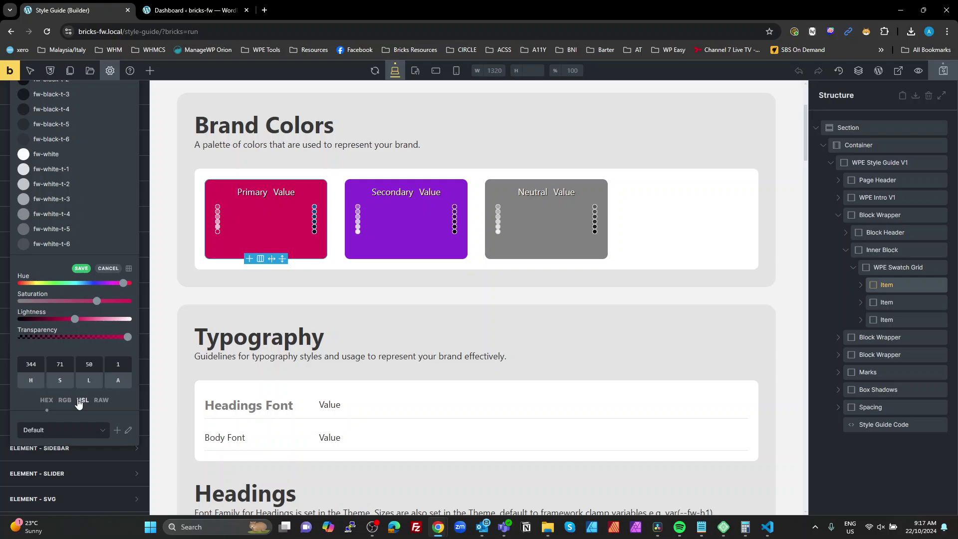
pyautogui.doubleClick(88, 365)
pyautogui.hotkey('alt', 'Tab')
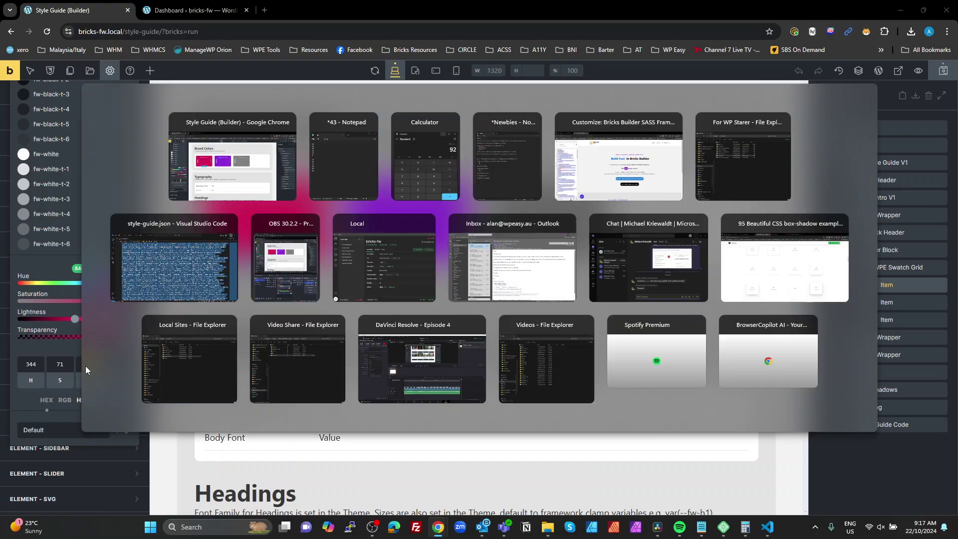
pyautogui.hotkey('alt', 'Tab')
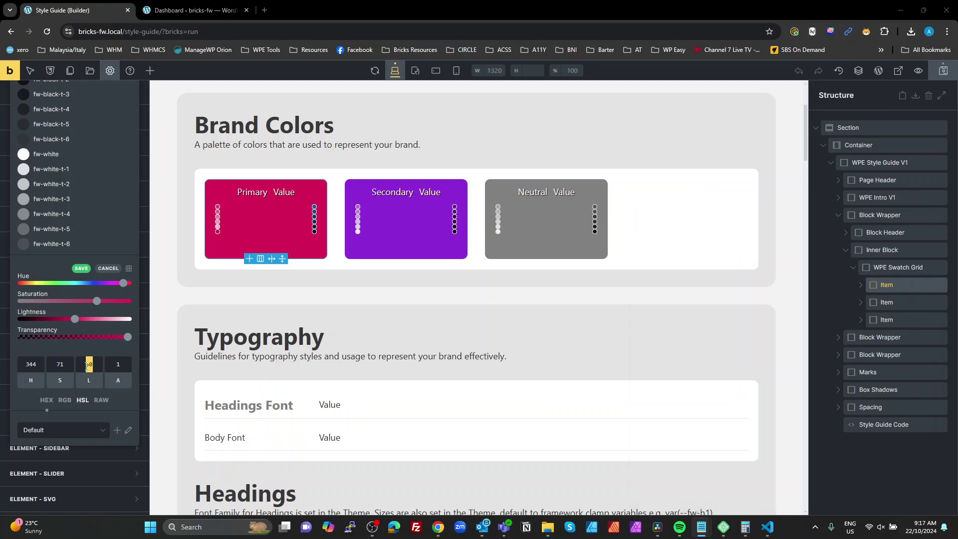
pyautogui.write('92')
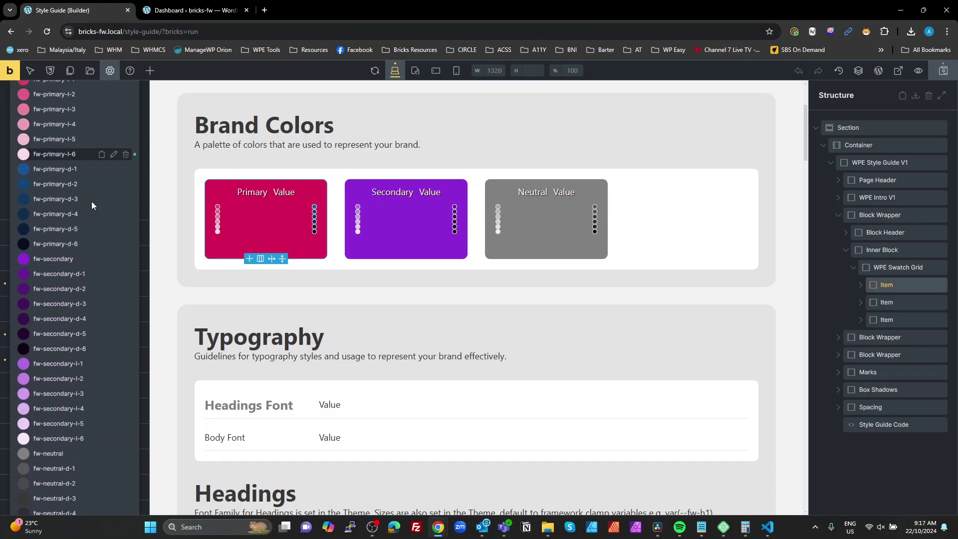
# Step: Edit the fw-primary-d-1 palette color and replace its hex value with #da2558
pyautogui.click(114, 169)
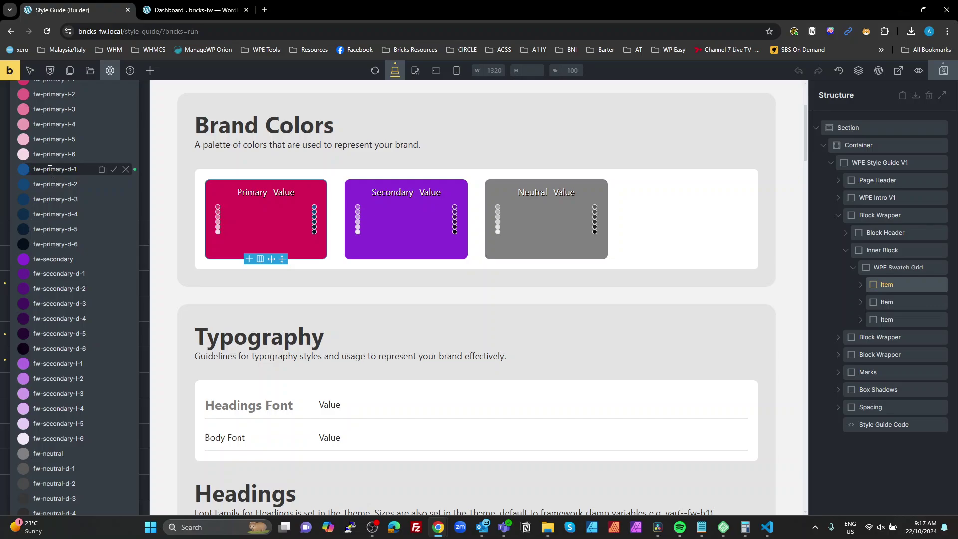
pyautogui.scroll(-1, 95, 267)
pyautogui.scroll(-15, 97, 288)
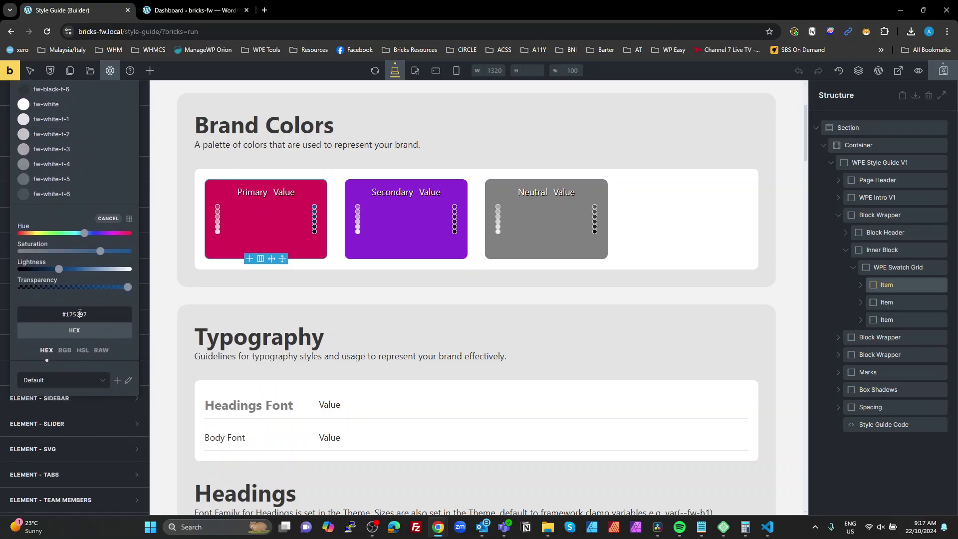
pyautogui.doubleClick(80, 313)
pyautogui.write('da2558')
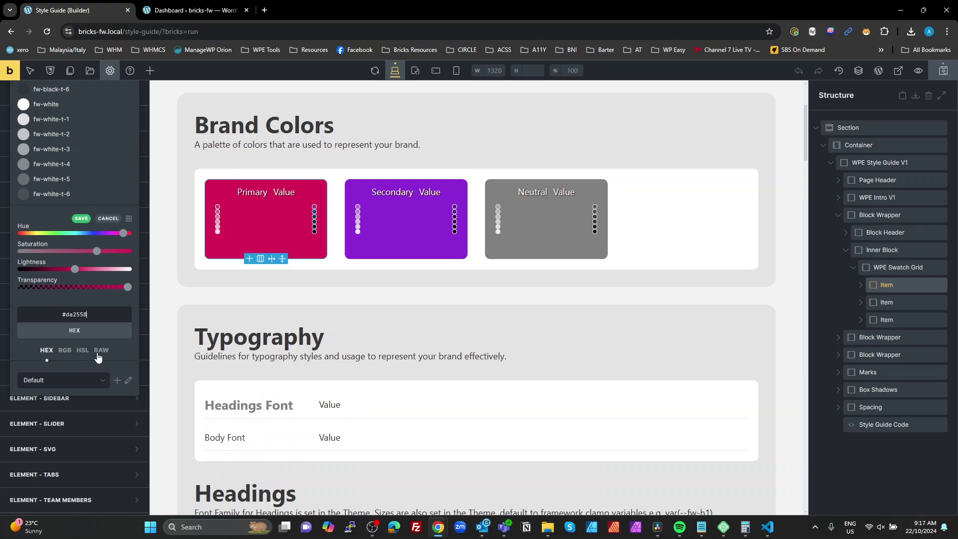
# Step: Set the HSL lightness of fw-primary-d-1 to 43, the first value of the note's first list, and save the color
pyautogui.click(83, 350)
pyautogui.hotkey('alt', 'Tab')
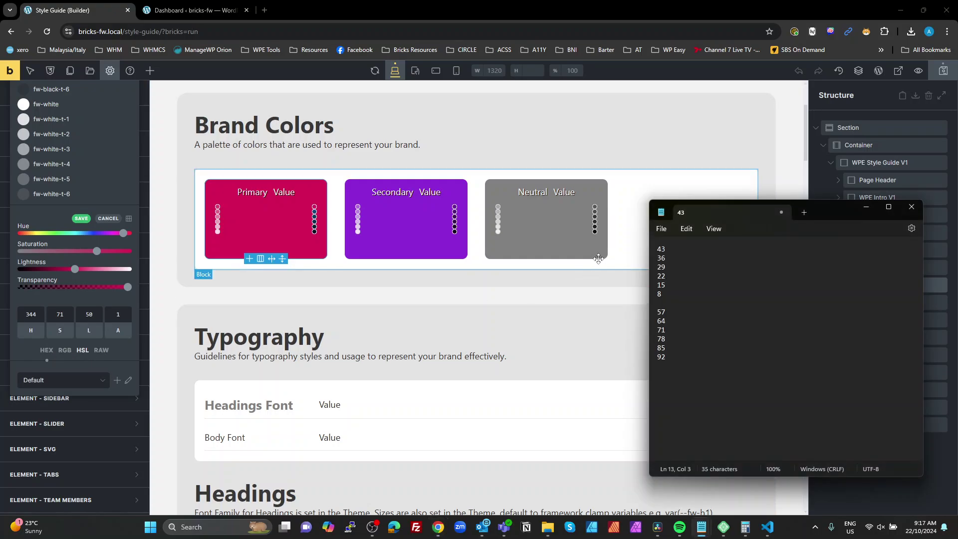
pyautogui.click(84, 327)
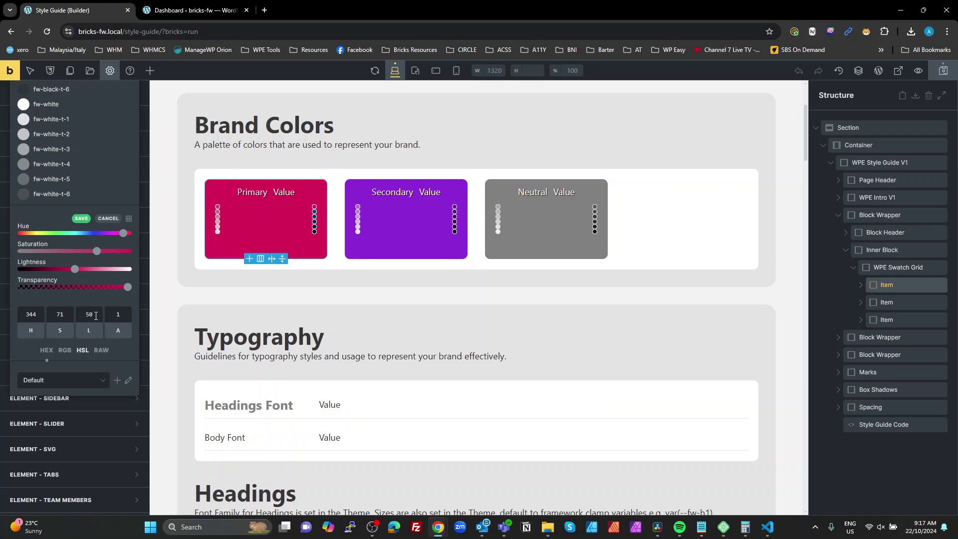
pyautogui.doubleClick(90, 315)
pyautogui.write('43')
pyautogui.click(82, 218)
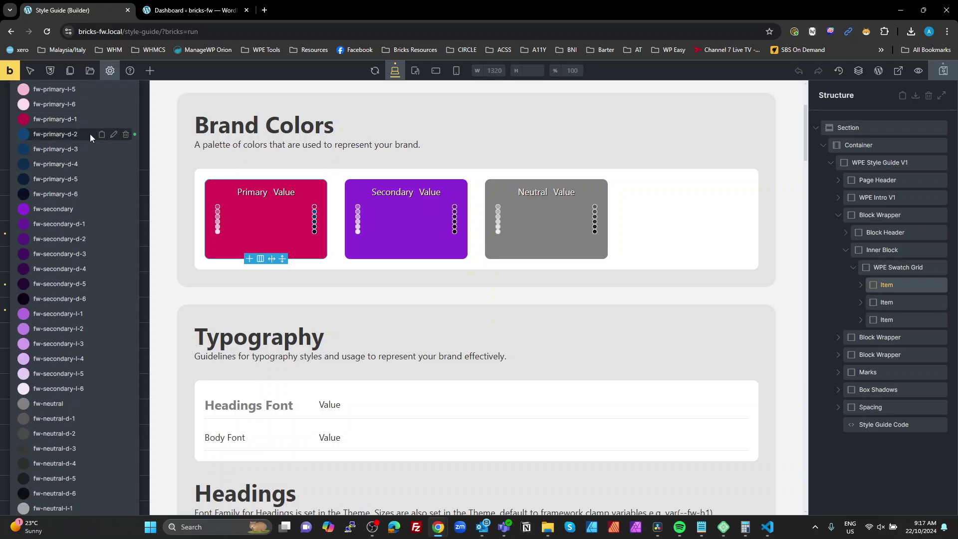
# Step: Edit the fw-primary-d-2 palette color and replace its hex value with #da2558
pyautogui.click(115, 135)
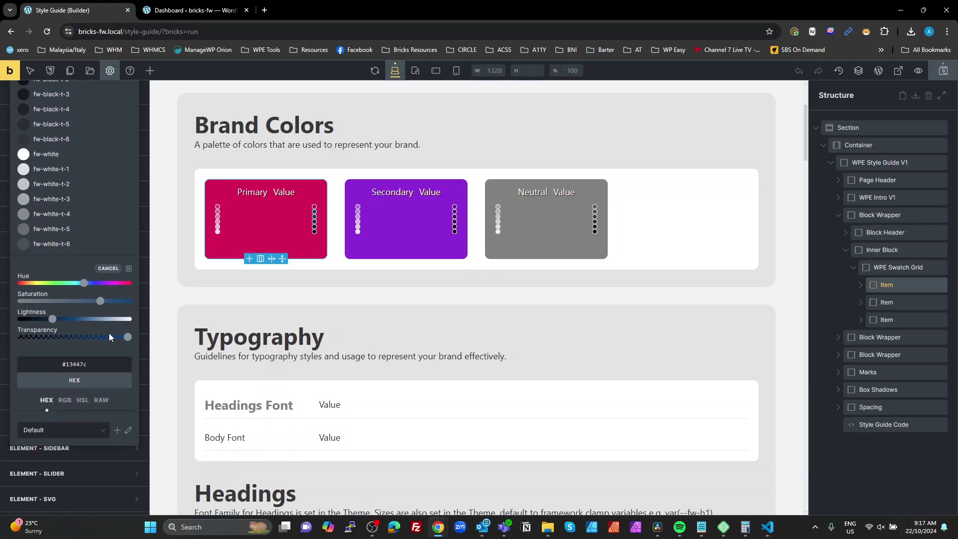
pyautogui.tripleClick(77, 367)
pyautogui.hotkey('ctrl', 'v')
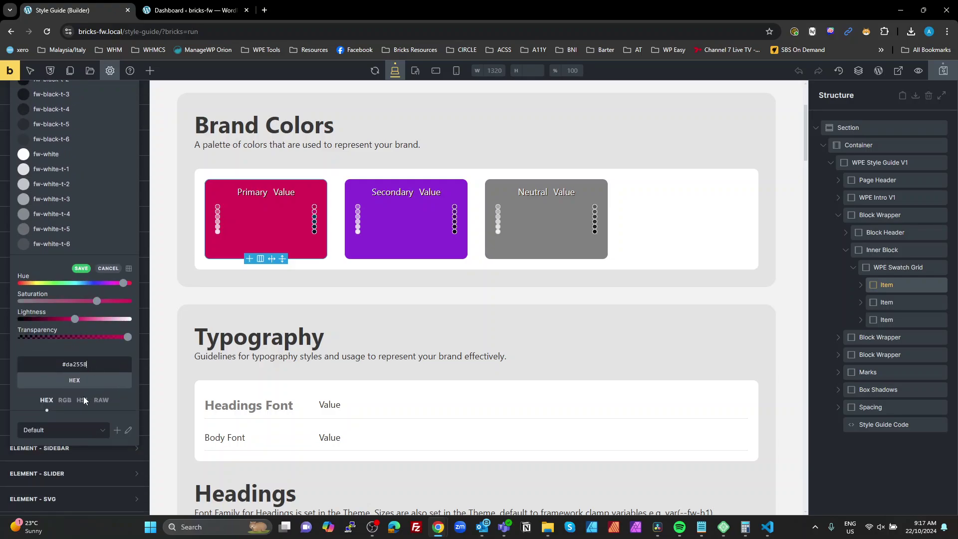
# Step: Set the HSL lightness of fw-primary-d-2 to 36, the second value of the note's first list, and save the color
pyautogui.click(83, 400)
pyautogui.hotkey('alt', 'Tab')
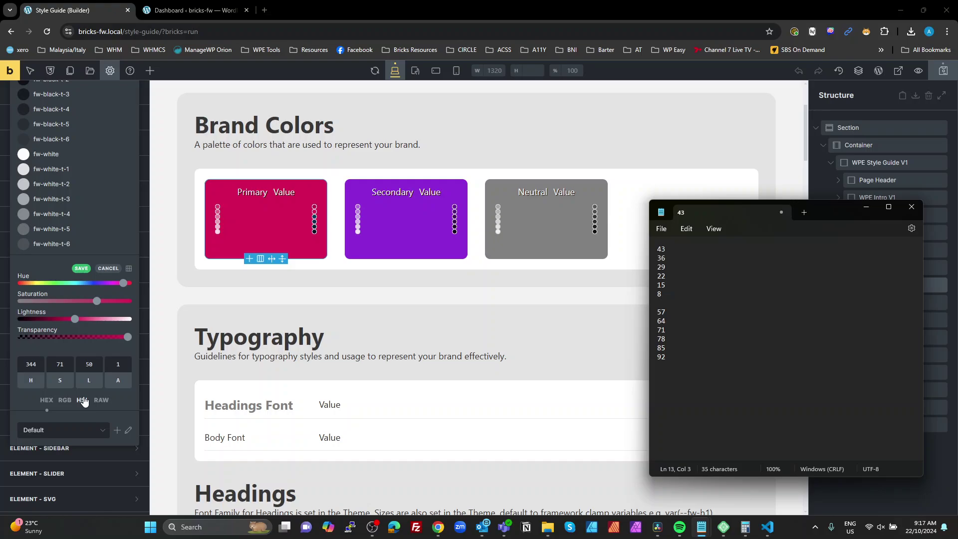
pyautogui.hotkey('alt', 'Tab')
pyautogui.doubleClick(89, 364)
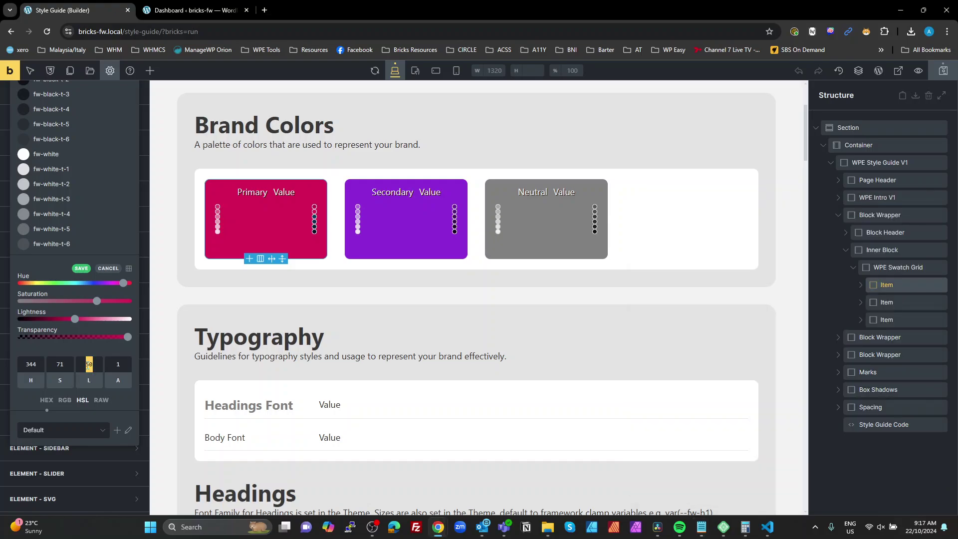
pyautogui.write('36')
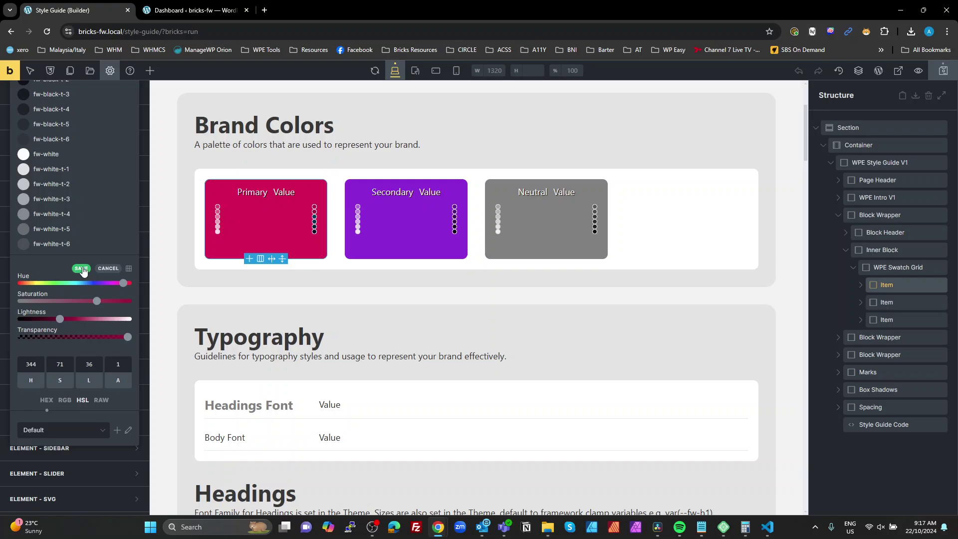
# Step: Edit the fw-primary-d-3 palette color and replace its hex value with #da2558
pyautogui.click(112, 174)
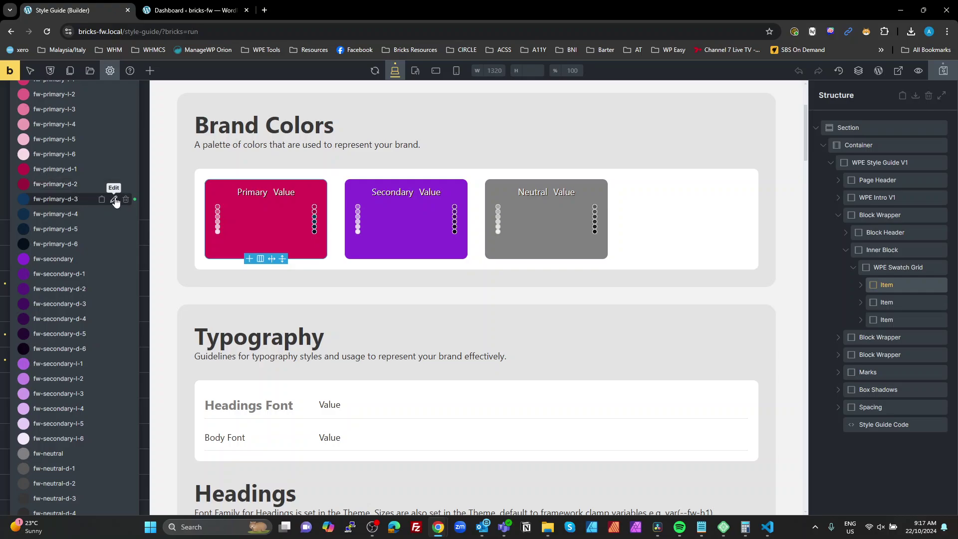
pyautogui.click(113, 198)
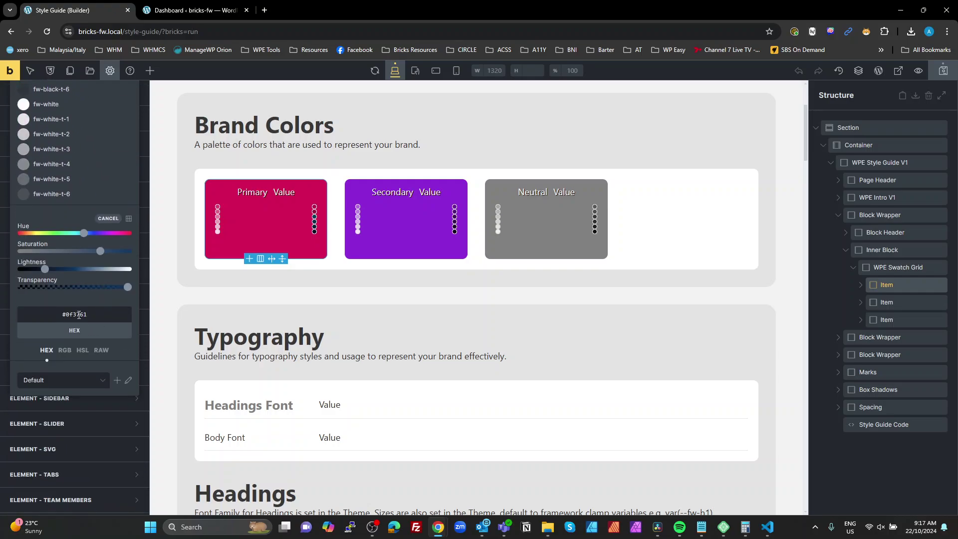
pyautogui.doubleClick(79, 314)
pyautogui.write('da2558')
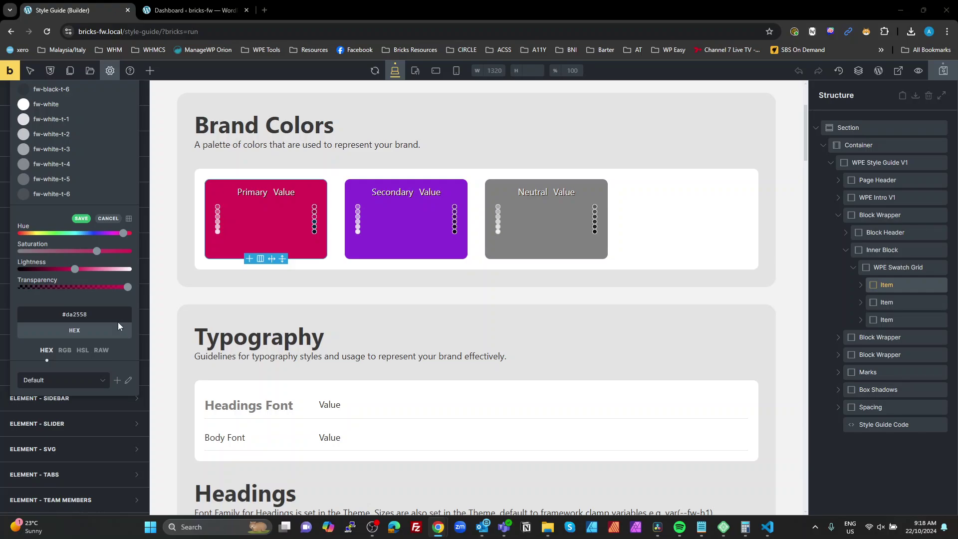
# Step: Set the HSL lightness of fw-primary-d-3 to 29, the third value of the note's first list, and save the color
pyautogui.hotkey('alt', 'Tab')
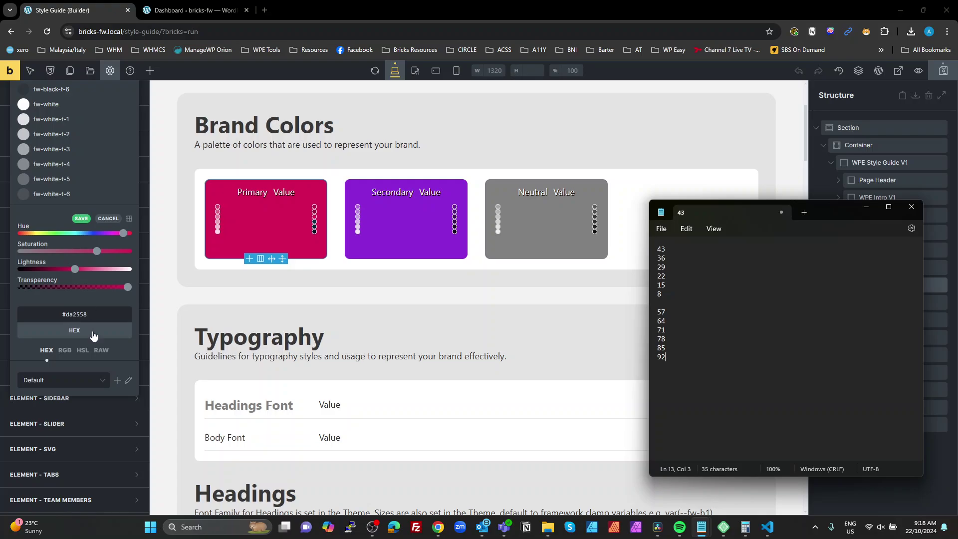
pyautogui.click(83, 351)
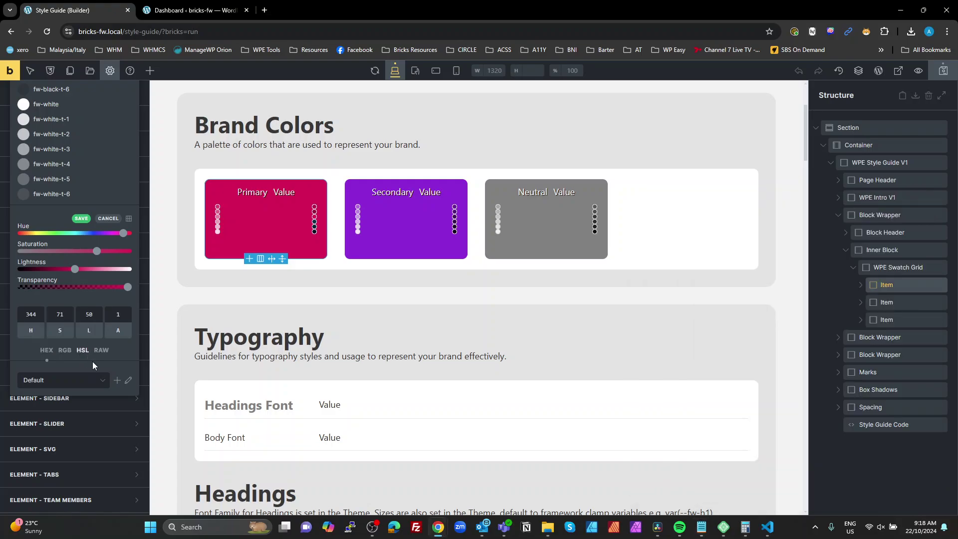
pyautogui.doubleClick(89, 315)
pyautogui.write('28')
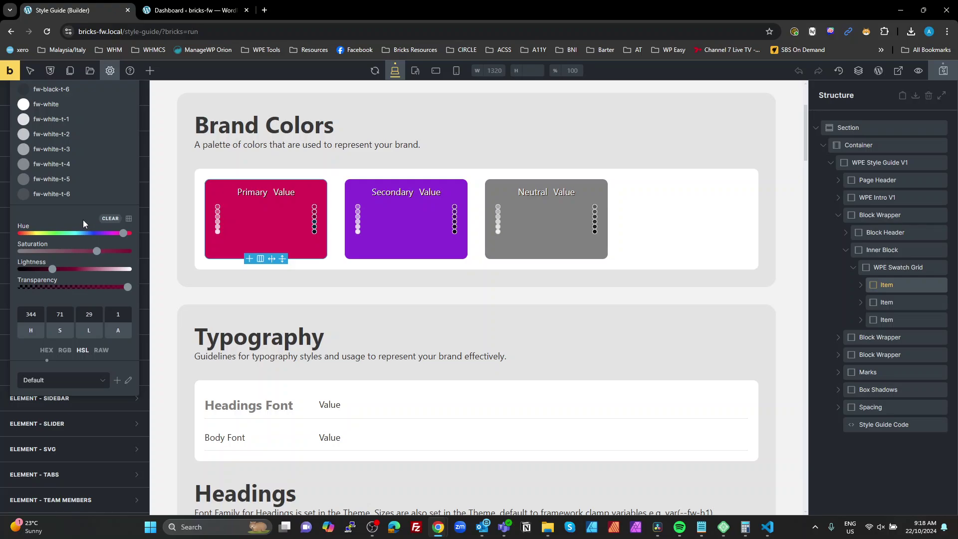
pyautogui.press('Return')
# Step: Edit the fw-primary-d-4 palette color and replace its hex value with #da2558
pyautogui.scroll(10, 82, 220)
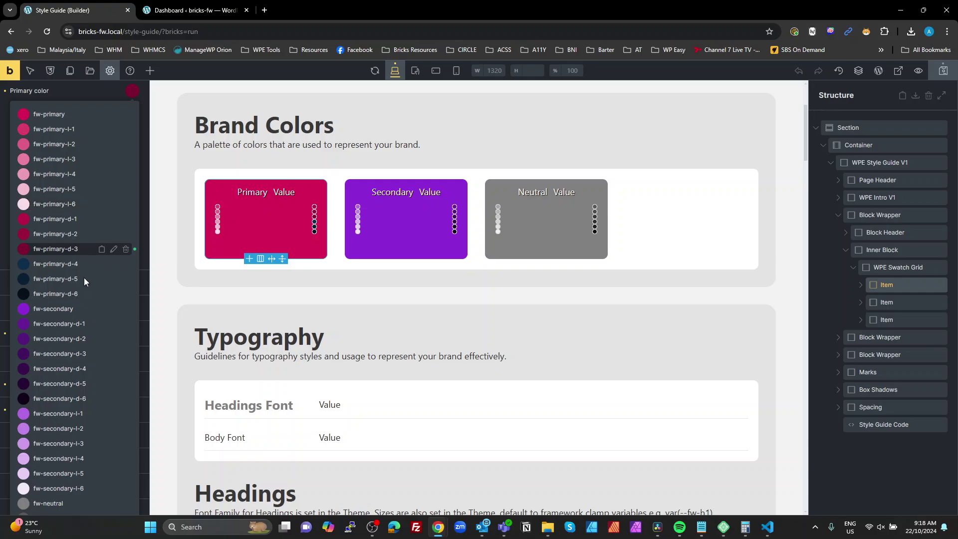
pyautogui.click(61, 264)
pyautogui.click(113, 263)
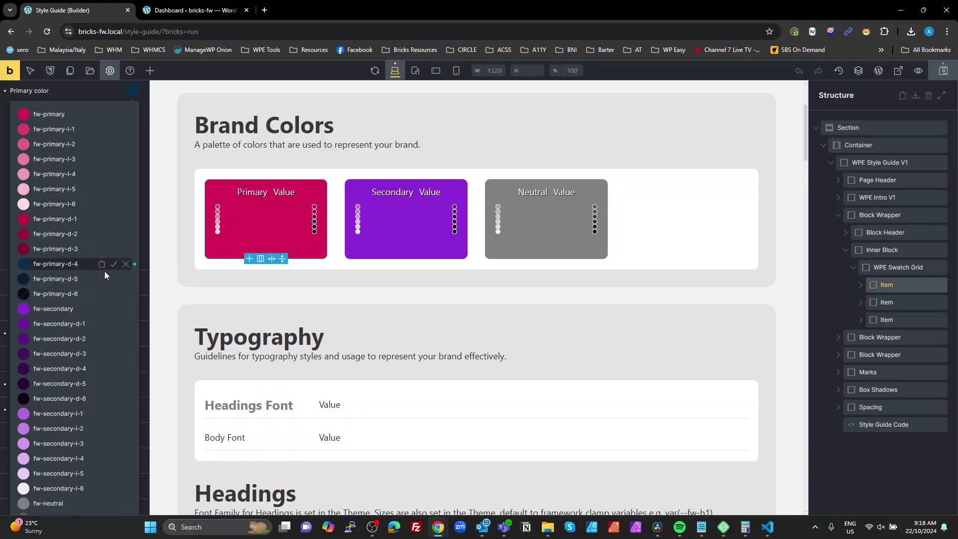
pyautogui.scroll(-12, 99, 299)
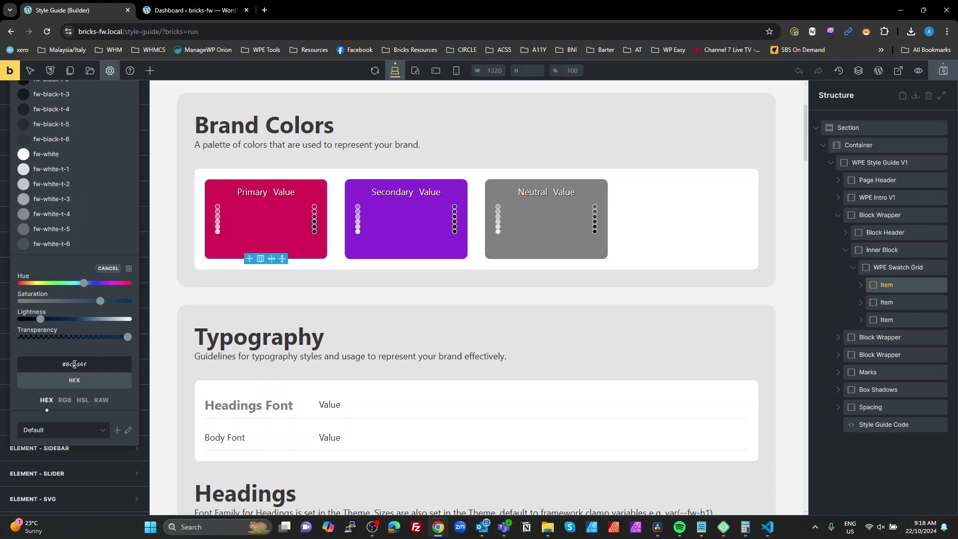
pyautogui.doubleClick(74, 364)
pyautogui.write('da2558')
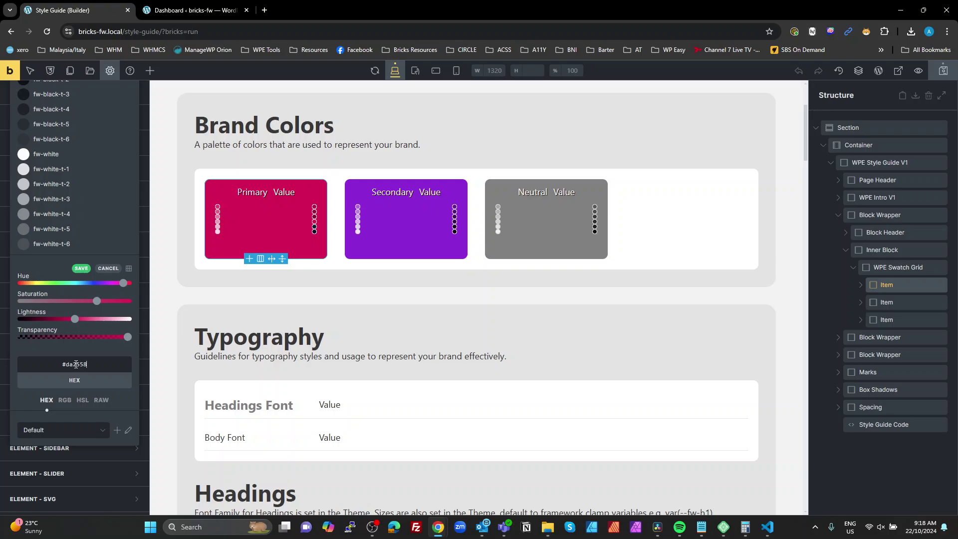
# Step: Set the HSL lightness of fw-primary-d-4 to 78, the fourth value of the note's second list, and save the color
pyautogui.click(83, 401)
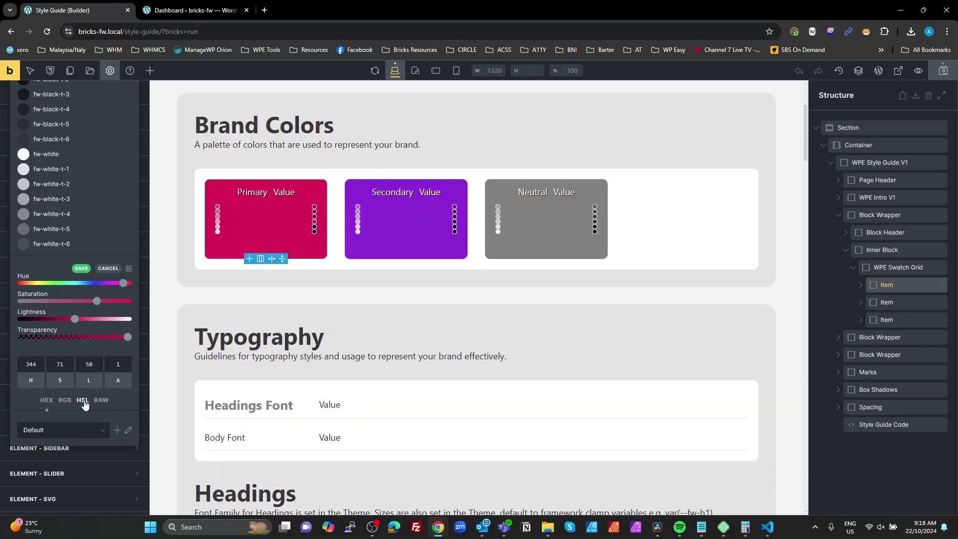
pyautogui.hotkey('alt', 'Tab')
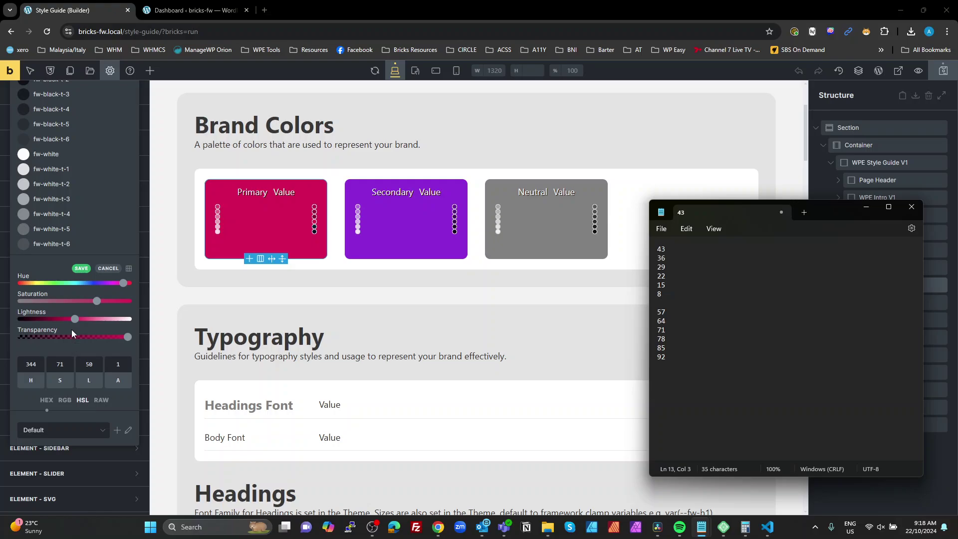
pyautogui.click(89, 364)
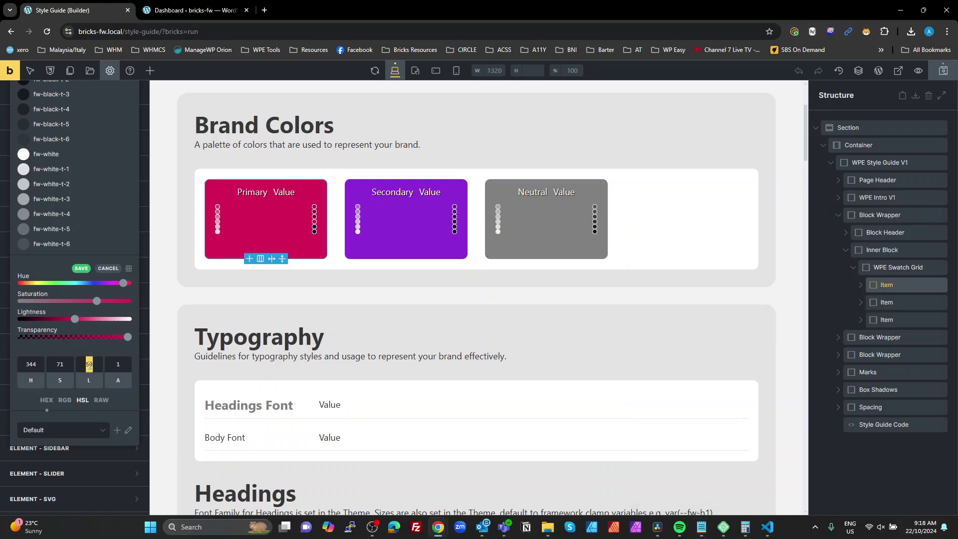
pyautogui.write('78')
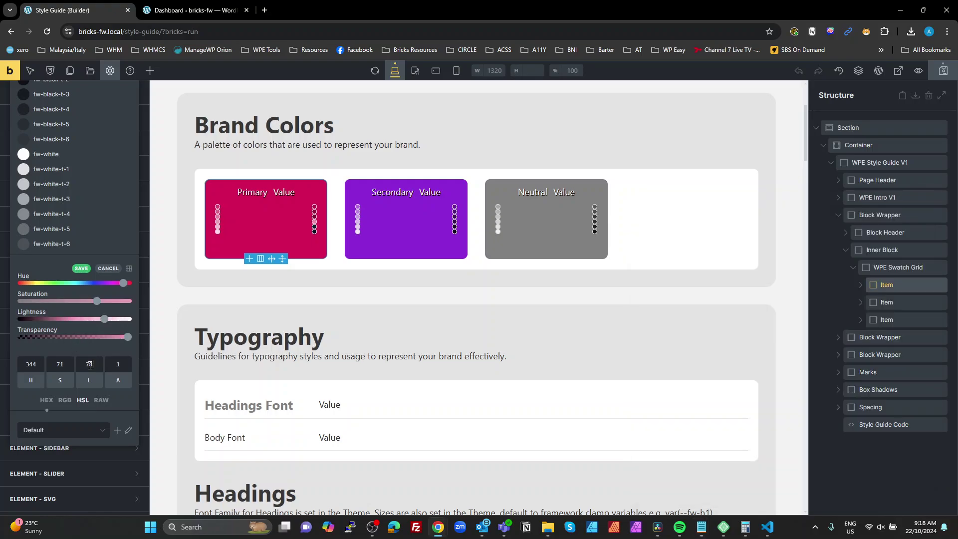
pyautogui.click(82, 270)
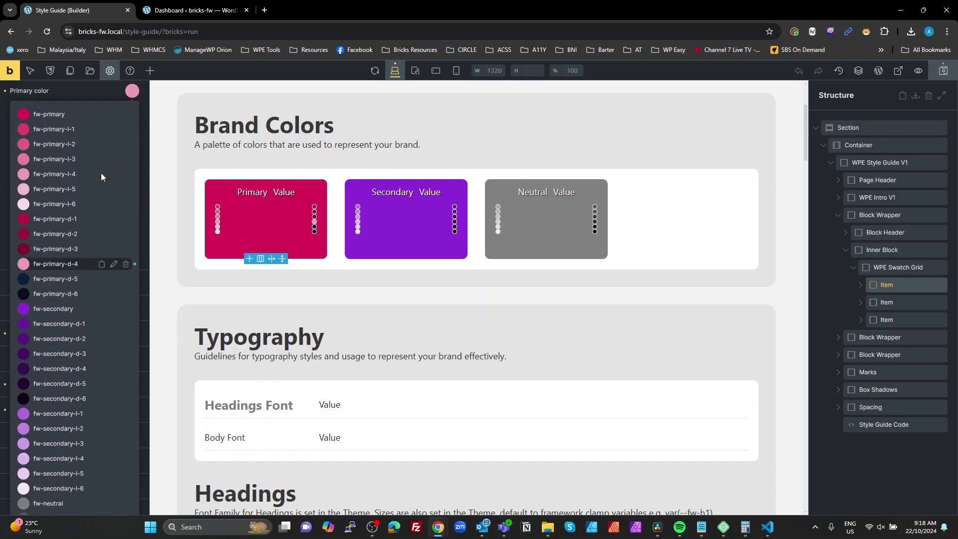
# Step: Open the fw-primary-d-5 palette color for editing, check the lightness lists in the Notepad note, and return to the builder in Chrome
pyautogui.click(69, 279)
pyautogui.click(113, 280)
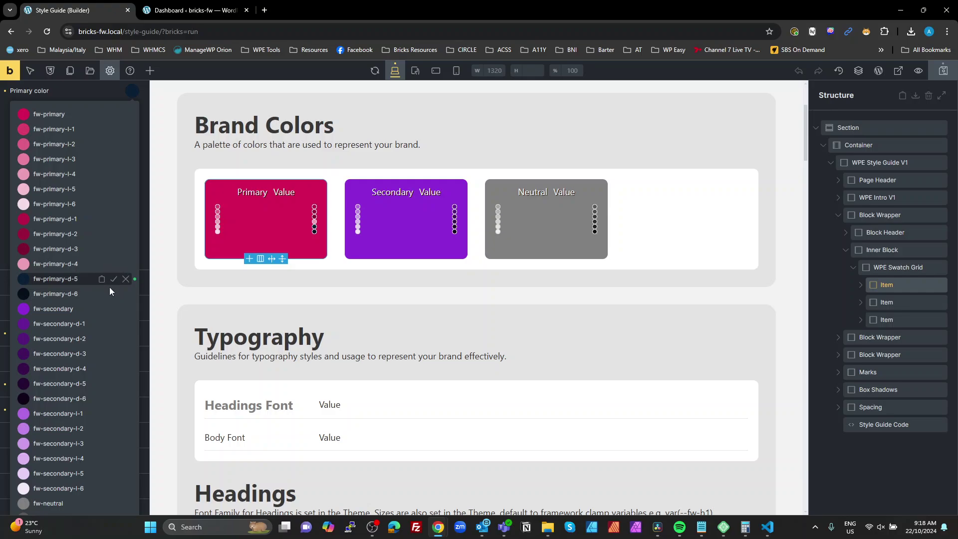
pyautogui.hotkey('alt', 'Tab')
pyautogui.hotkey('alt', 'Tab')
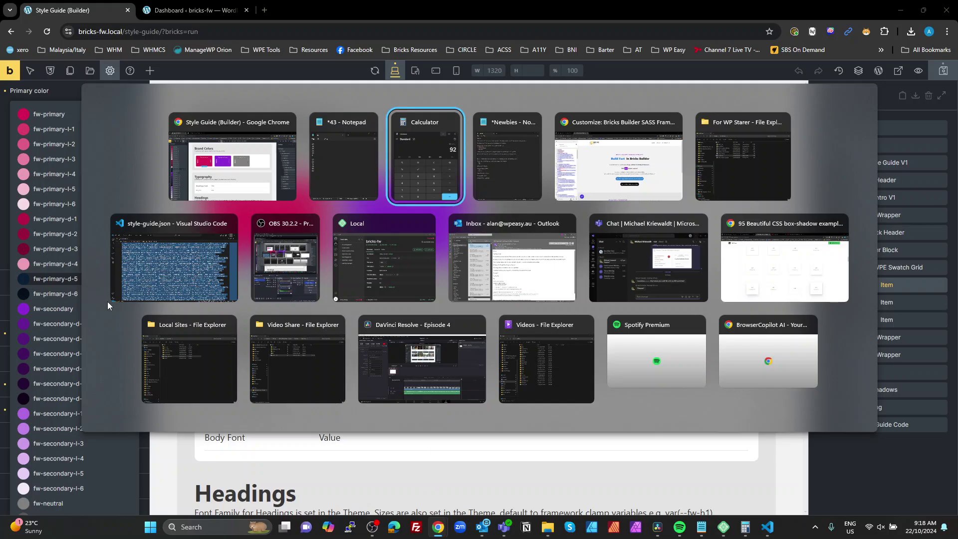
pyautogui.click(351, 159)
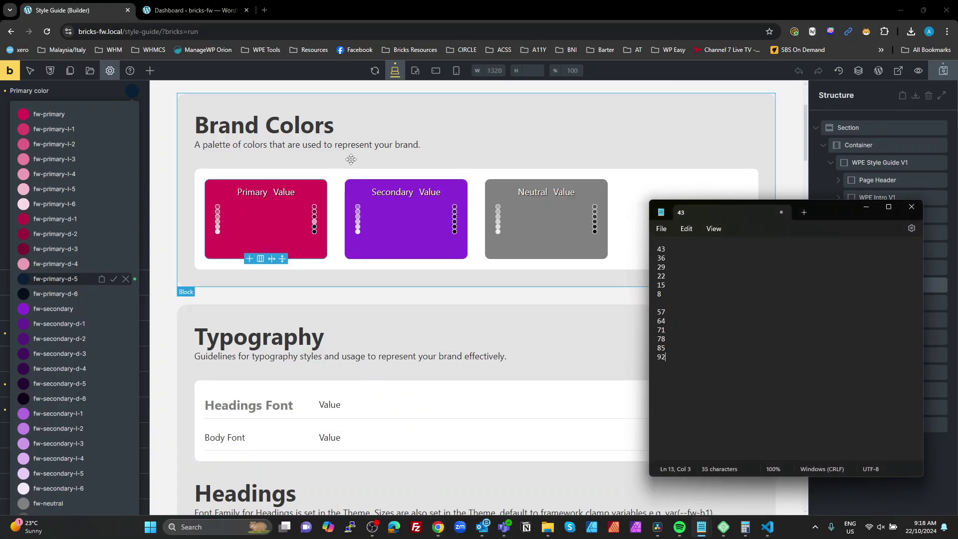
pyautogui.press('alt')
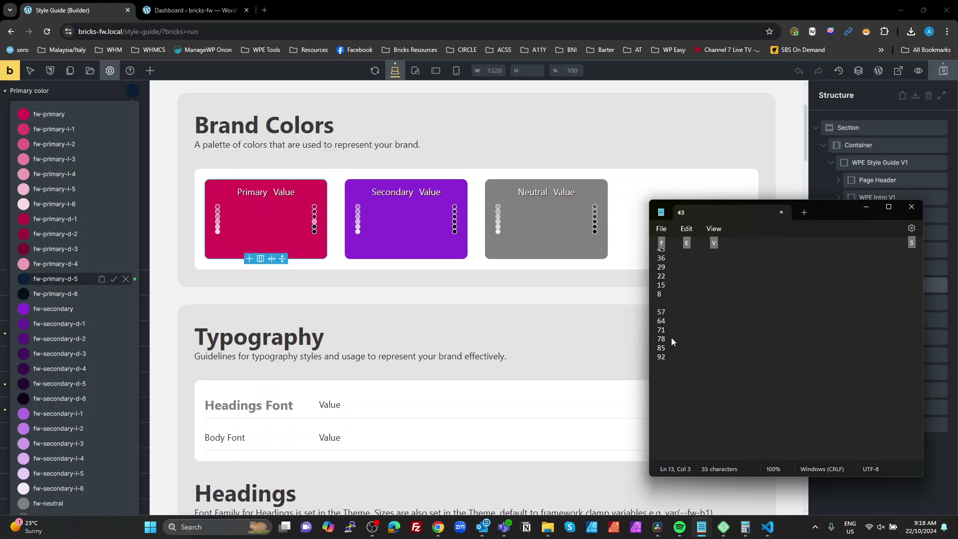
pyautogui.hotkey('alt', 'Tab')
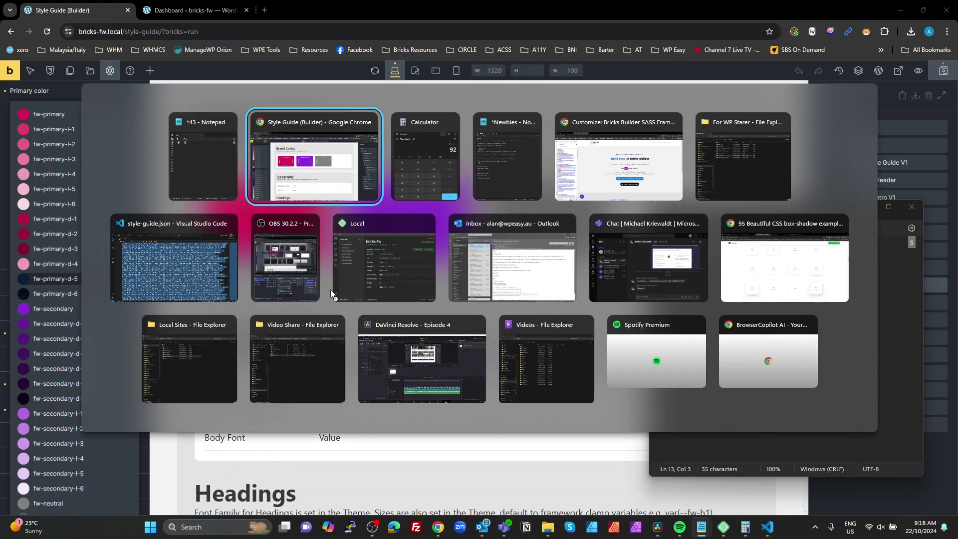
# Step: Replace the hex value of fw-primary-d-5 with #da2558, set its HSL lightness to 85, and save the color
pyautogui.scroll(-10, 93, 341)
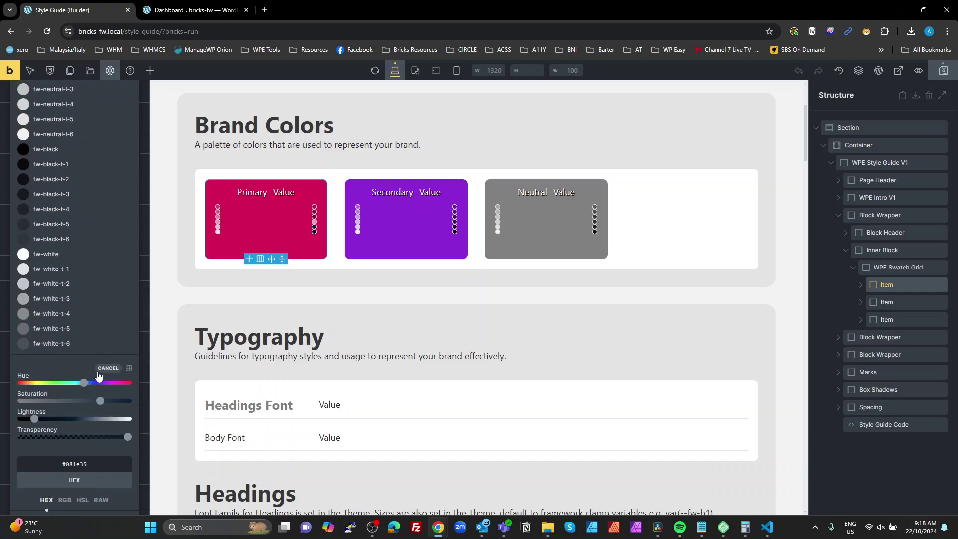
pyautogui.scroll(-4, 101, 447)
pyautogui.doubleClick(83, 264)
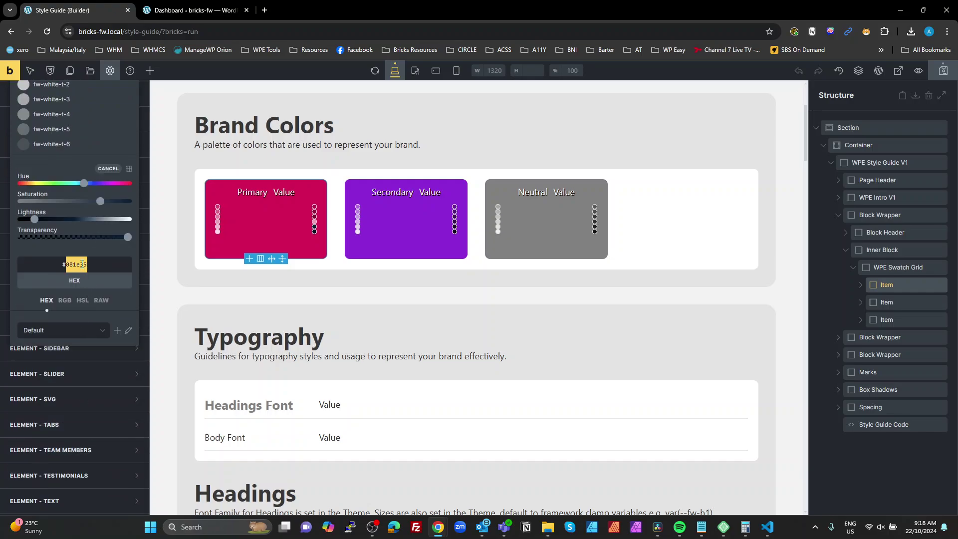
pyautogui.write('da2558')
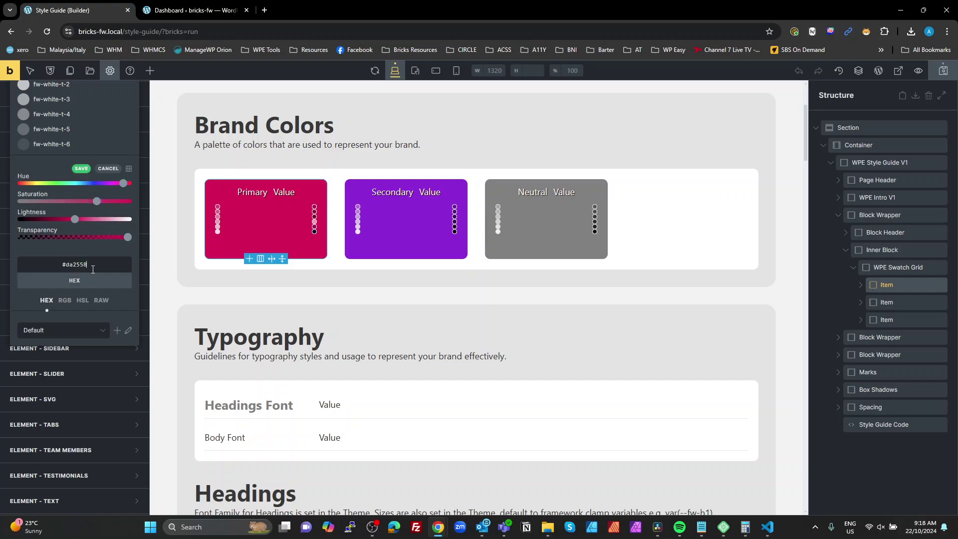
pyautogui.click(82, 300)
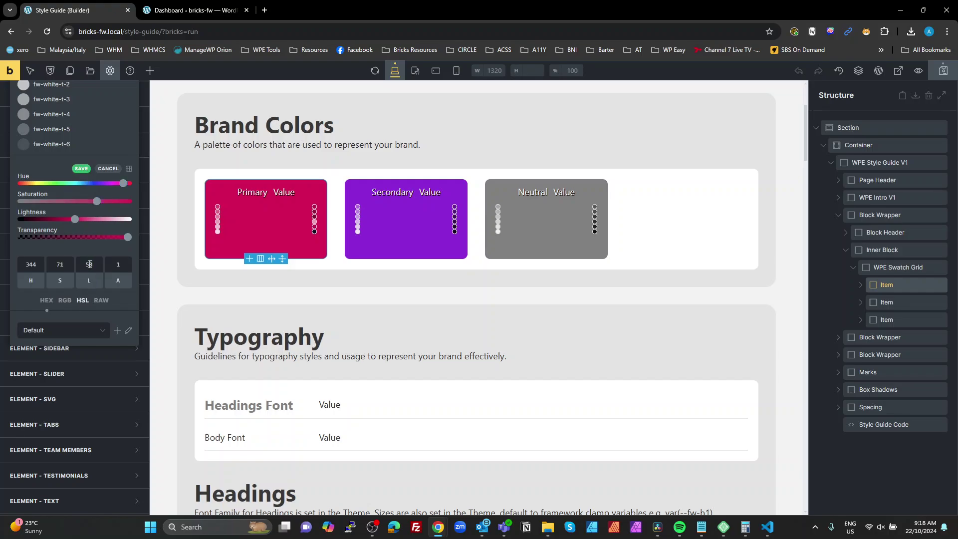
pyautogui.write('83')
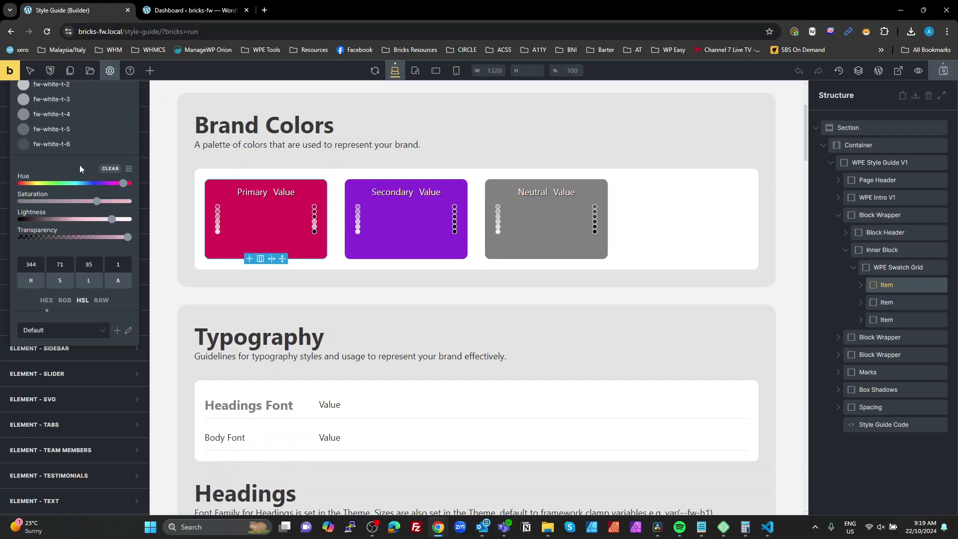
# Step: Edit the fw-primary-d-6 palette color, check the lightness lists in the Notepad note, and replace the color's hex value with #da2558 in the builder
pyautogui.scroll(8, 106, 143)
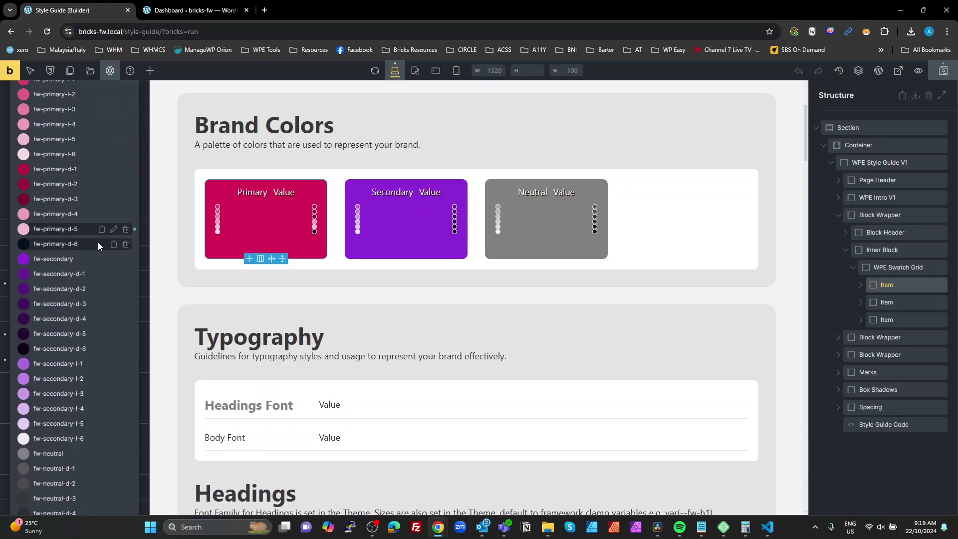
pyautogui.click(114, 245)
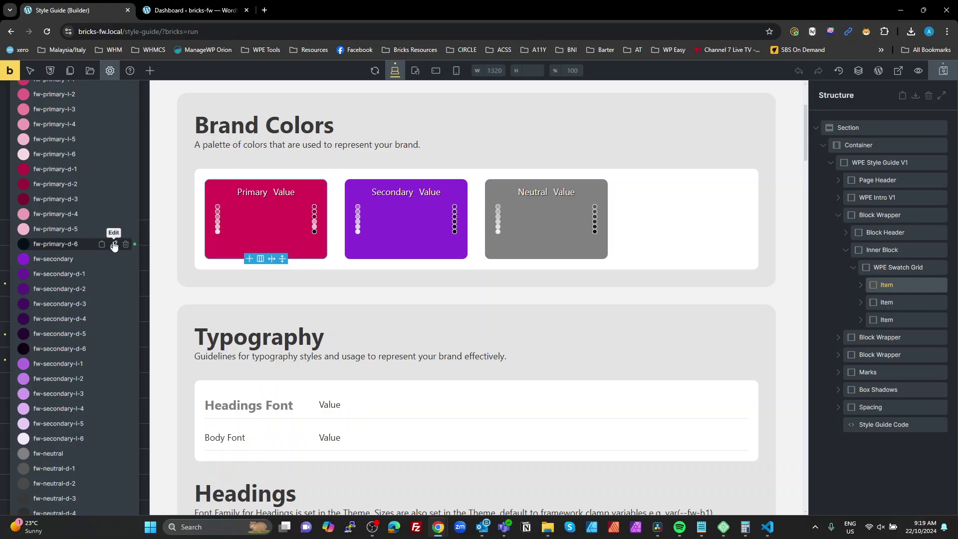
pyautogui.click(114, 244)
pyautogui.hotkey('alt', 'Tab')
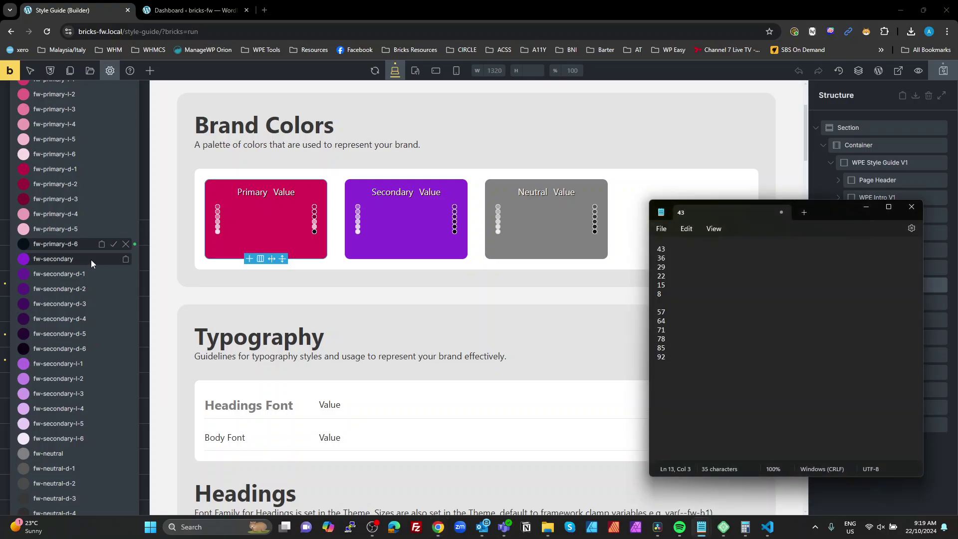
pyautogui.click(91, 259)
pyautogui.doubleClick(81, 363)
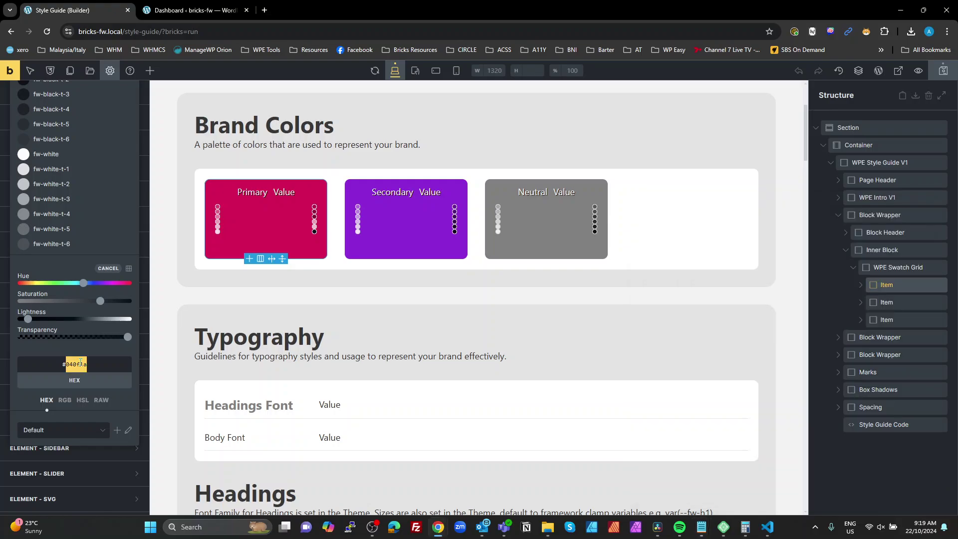
pyautogui.hotkey('ctrl', 'v')
pyautogui.click(82, 399)
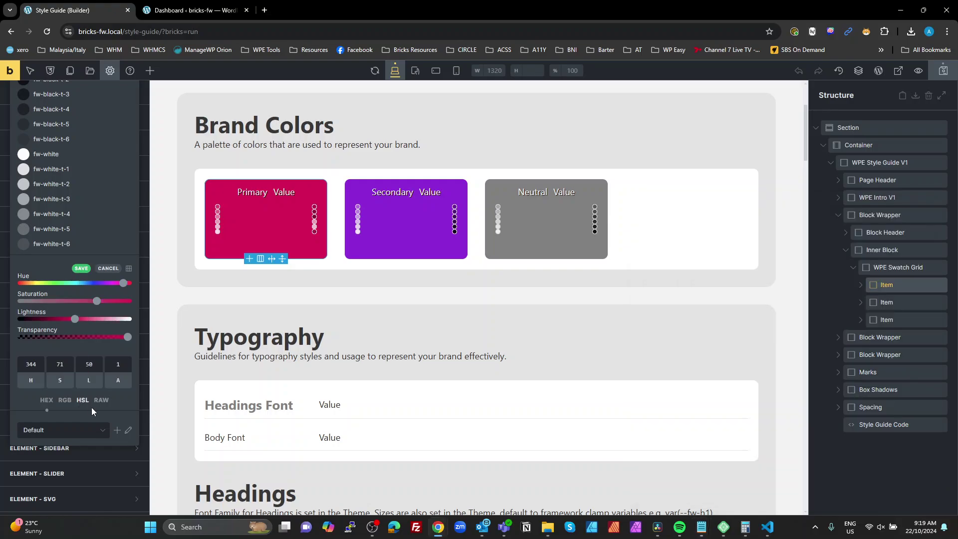
# Step: Set the HSL lightness of fw-primary-d-6 to 92 and save the color
pyautogui.doubleClick(90, 364)
pyautogui.write('92')
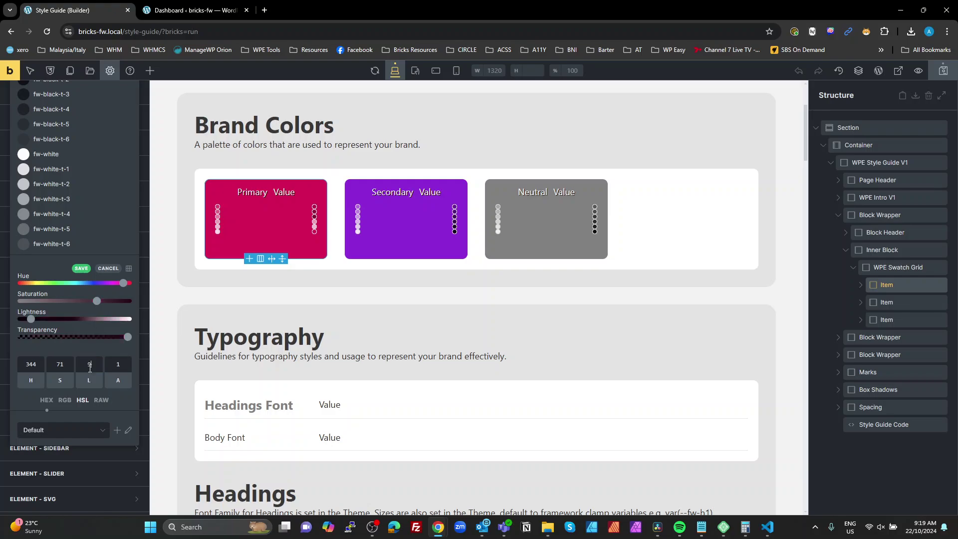
pyautogui.click(78, 268)
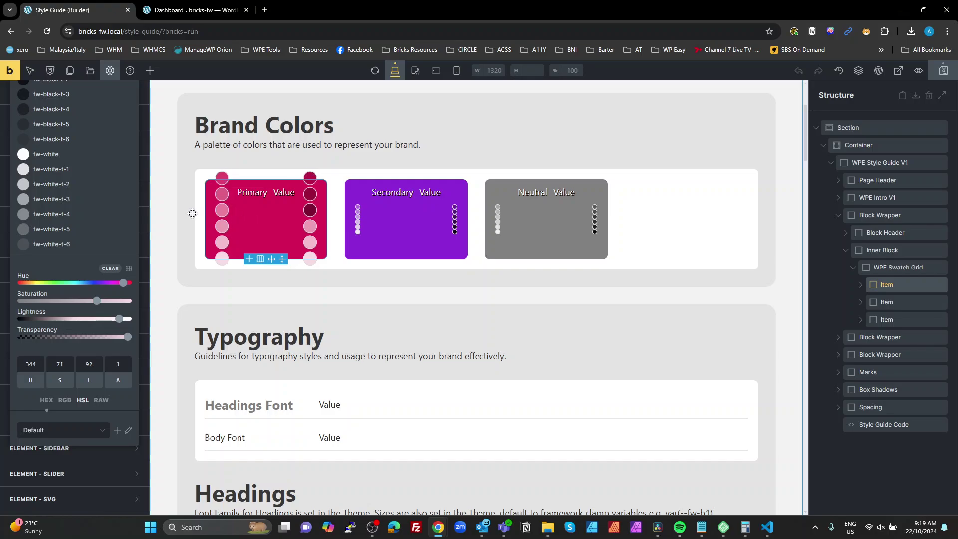
# Step: Select the fw-primary-d-4 palette color and find the fourth value of the first lightness list in the Notepad note
pyautogui.scroll(7, 88, 227)
pyautogui.scroll(8, 88, 227)
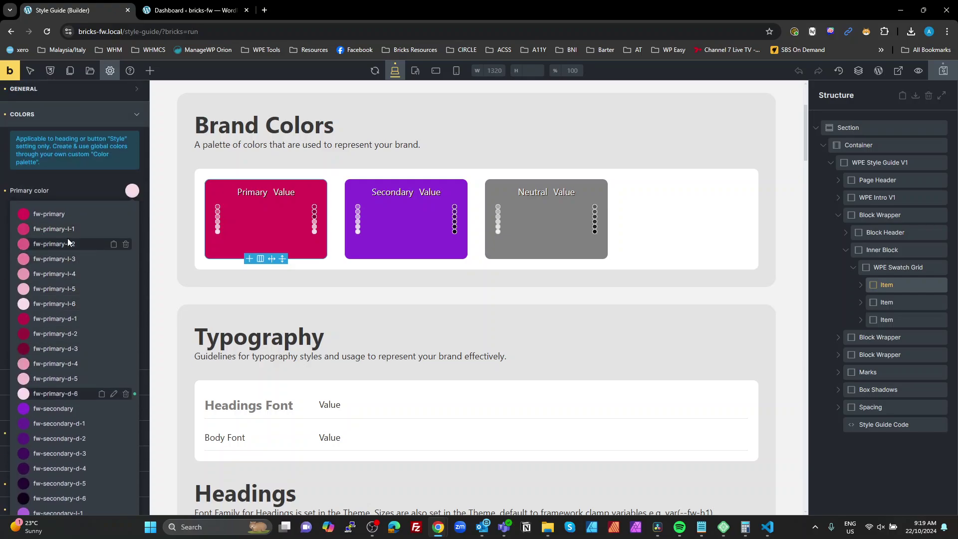
pyautogui.click(48, 348)
pyautogui.click(48, 358)
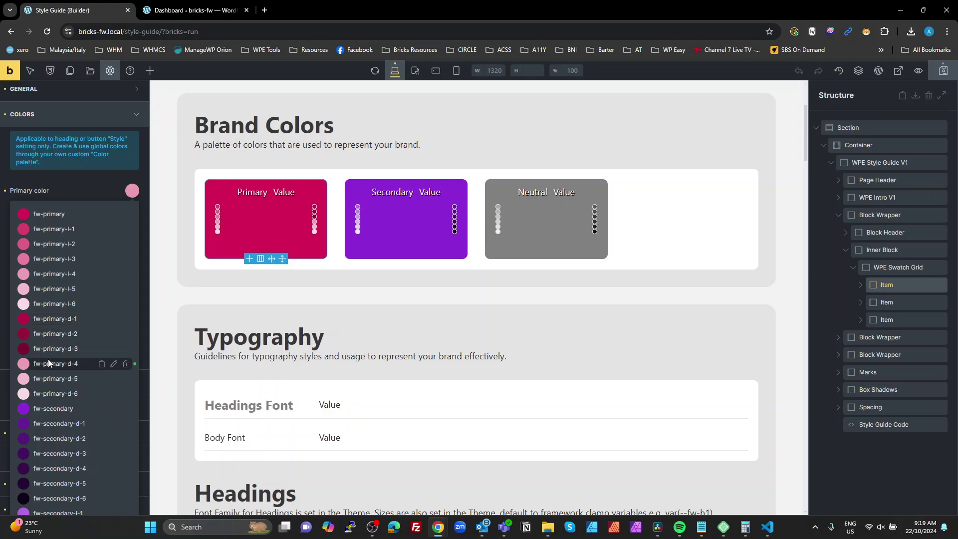
pyautogui.hotkey('alt', 'Tab')
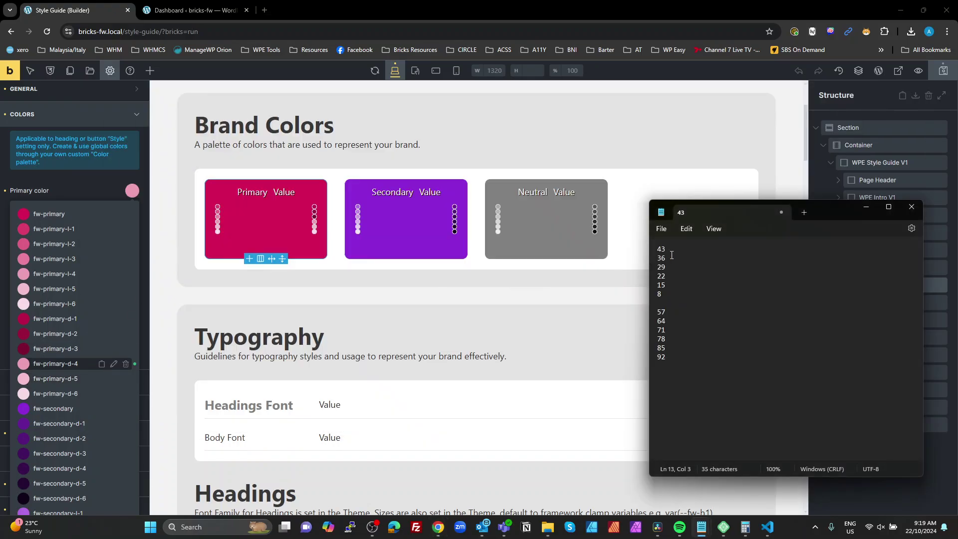
pyautogui.click(661, 276)
# Step: Set the HSL lightness of fw-primary-d-4 to 22, matching the note's first list, and save the color
pyautogui.click(114, 364)
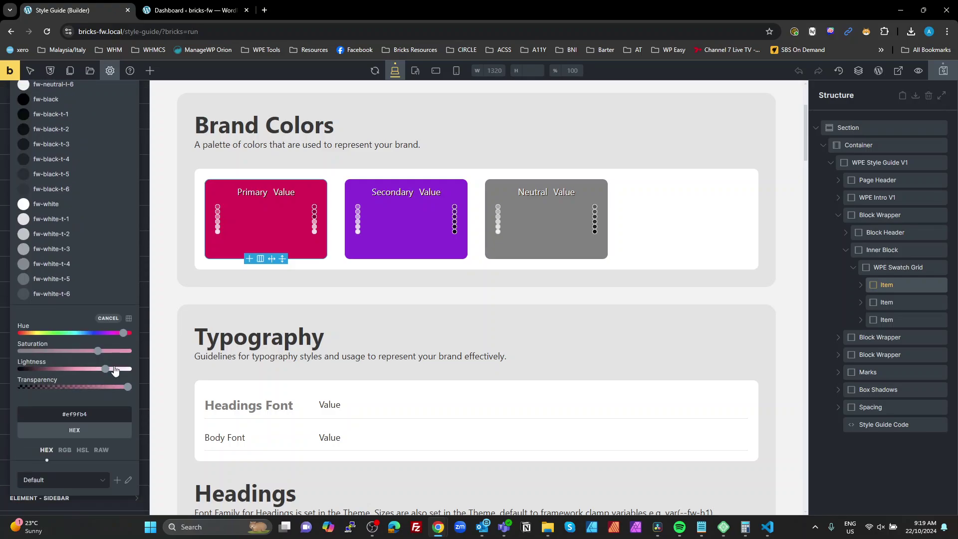
pyautogui.scroll(-1, 114, 369)
pyautogui.click(82, 399)
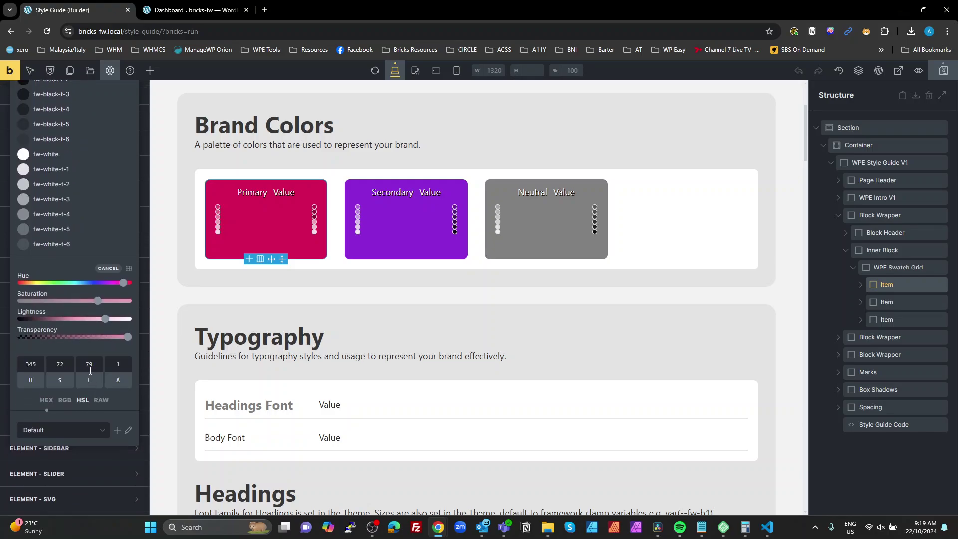
pyautogui.hotkey('alt', 'Tab')
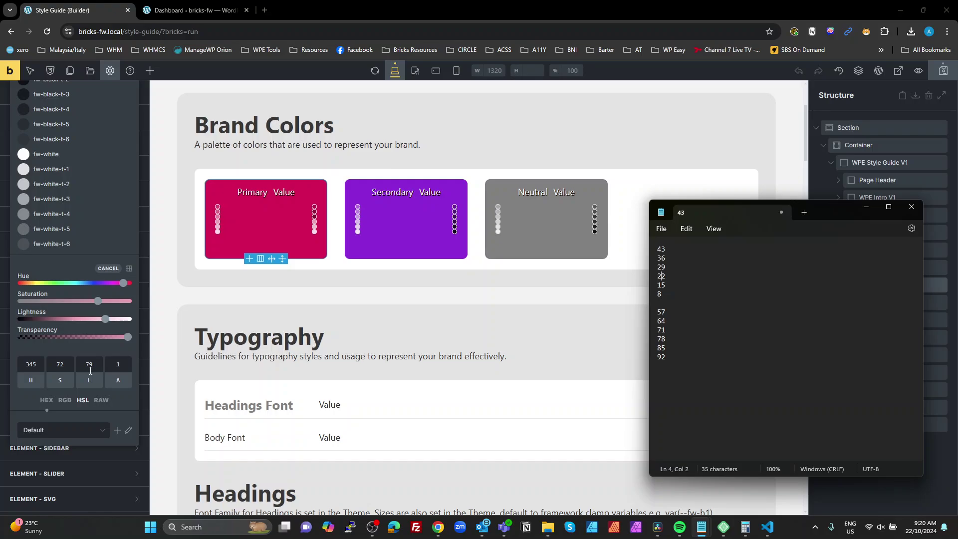
pyautogui.hotkey('alt', 'Tab')
pyautogui.doubleClick(89, 367)
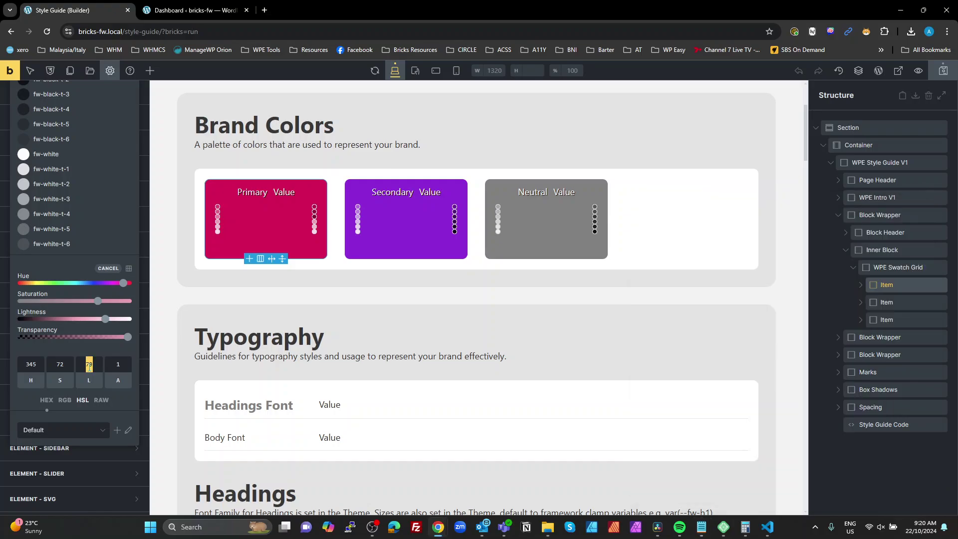
pyautogui.write('22')
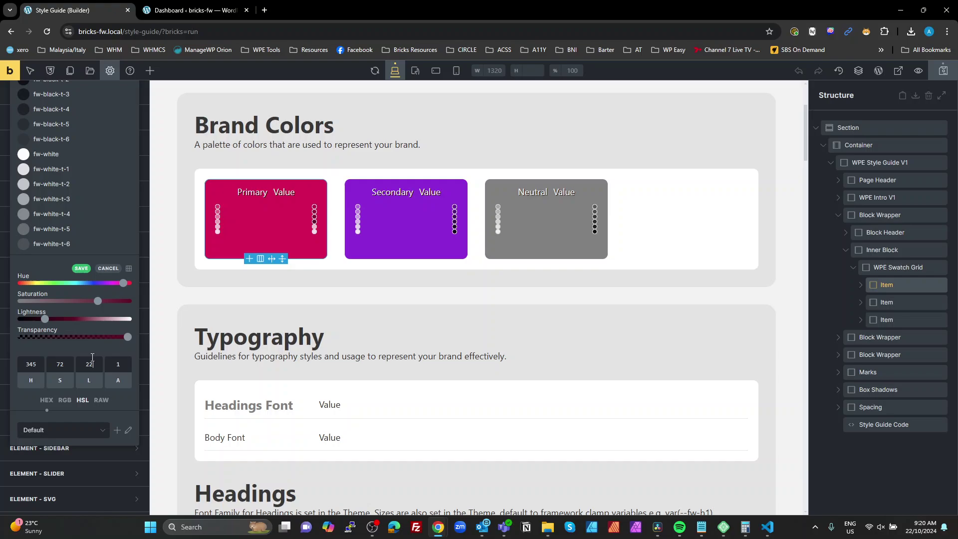
pyautogui.click(82, 269)
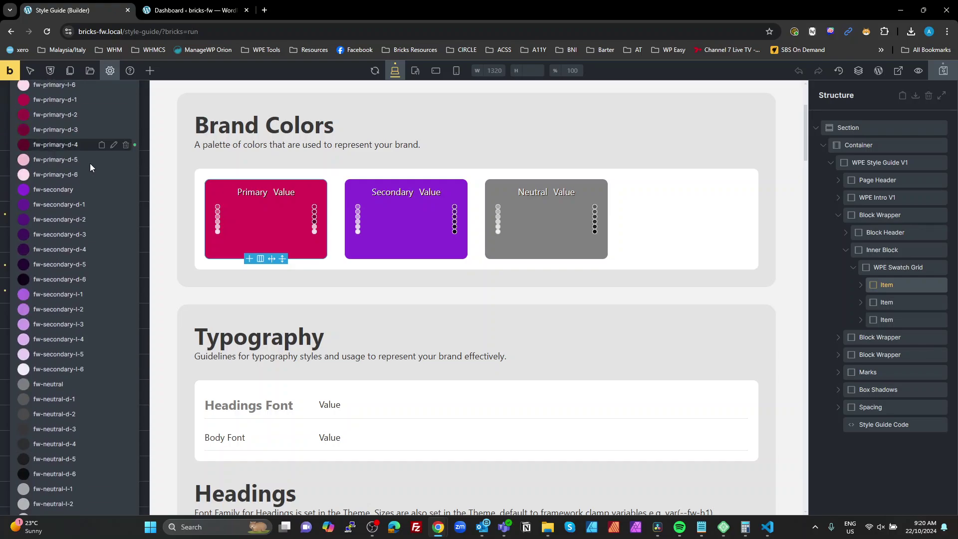
# Step: Edit fw-primary-d-5, set its HSL lightness to 15, the fifth value of the note's first list, and save the color
pyautogui.scroll(2, 90, 163)
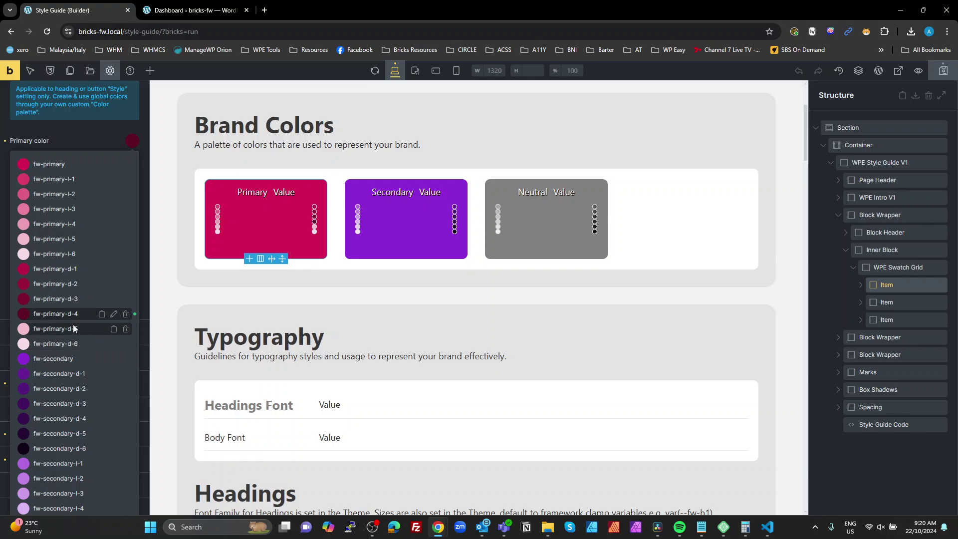
pyautogui.click(114, 329)
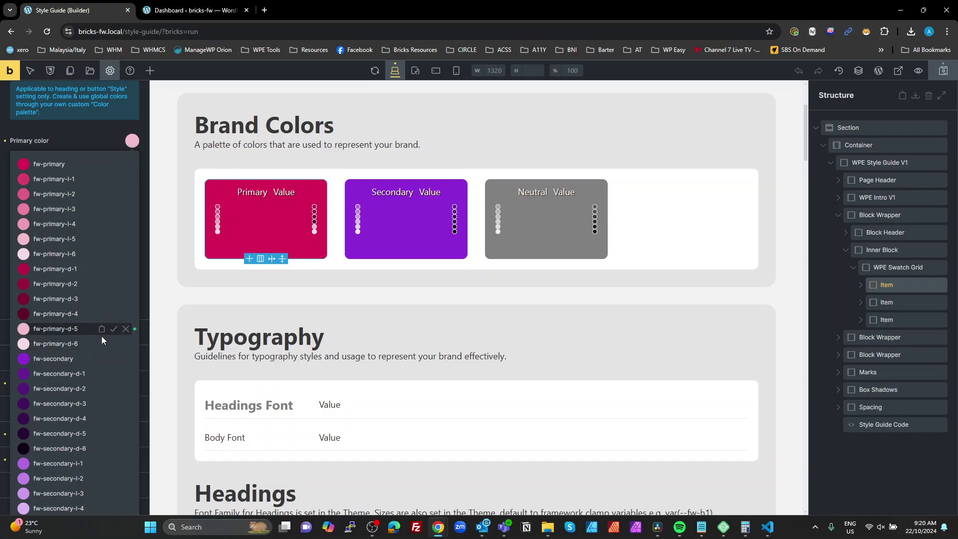
pyautogui.scroll(-12, 103, 341)
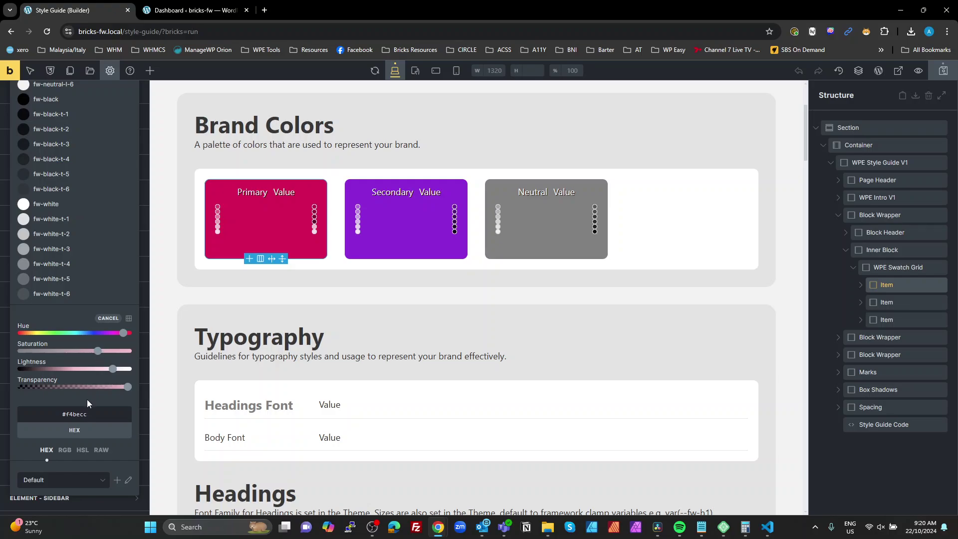
pyautogui.click(83, 449)
pyautogui.hotkey('alt', 'Tab')
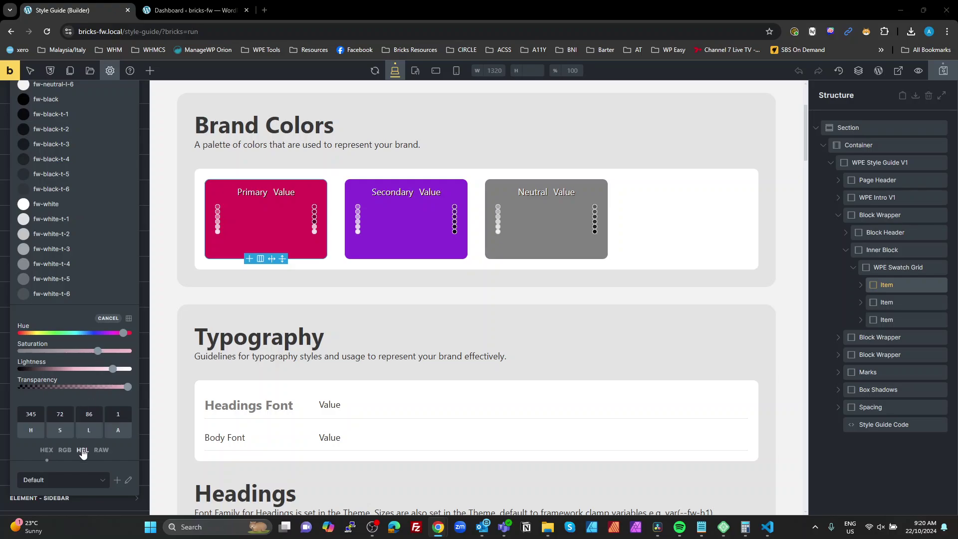
pyautogui.hotkey('alt', 'Tab')
pyautogui.doubleClick(90, 415)
pyautogui.write('15')
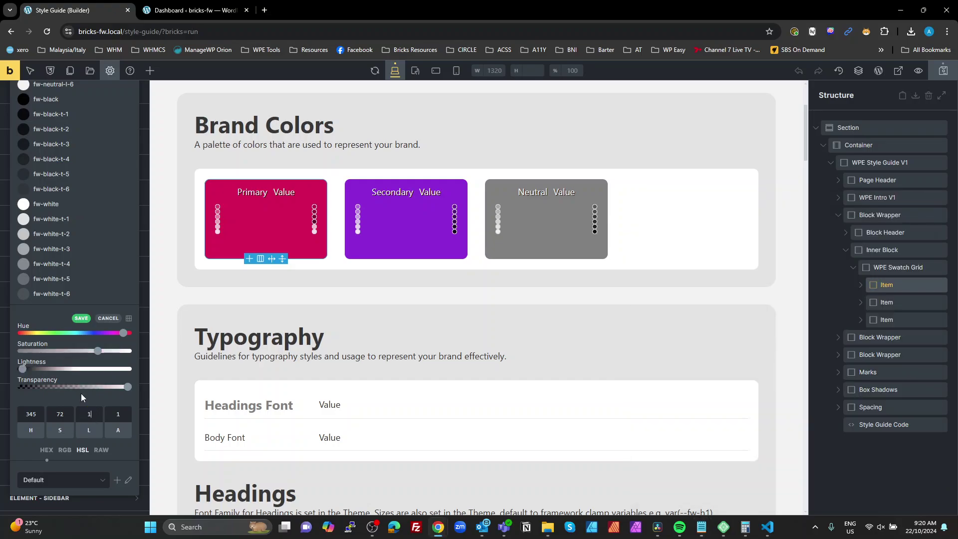
pyautogui.click(83, 318)
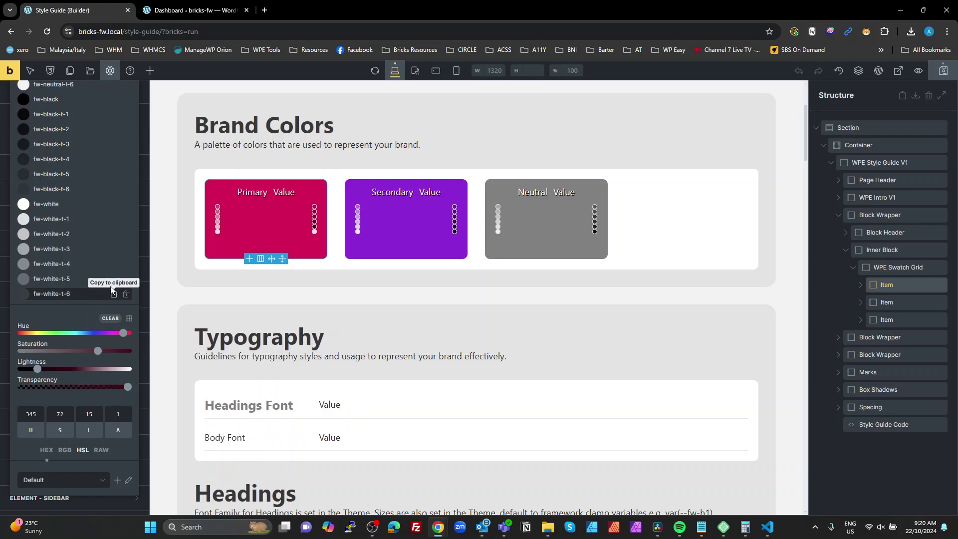
# Step: Edit fw-primary-d-6, set its HSL lightness to 8, the last value of the note's first list, and save the color
pyautogui.scroll(7, 110, 197)
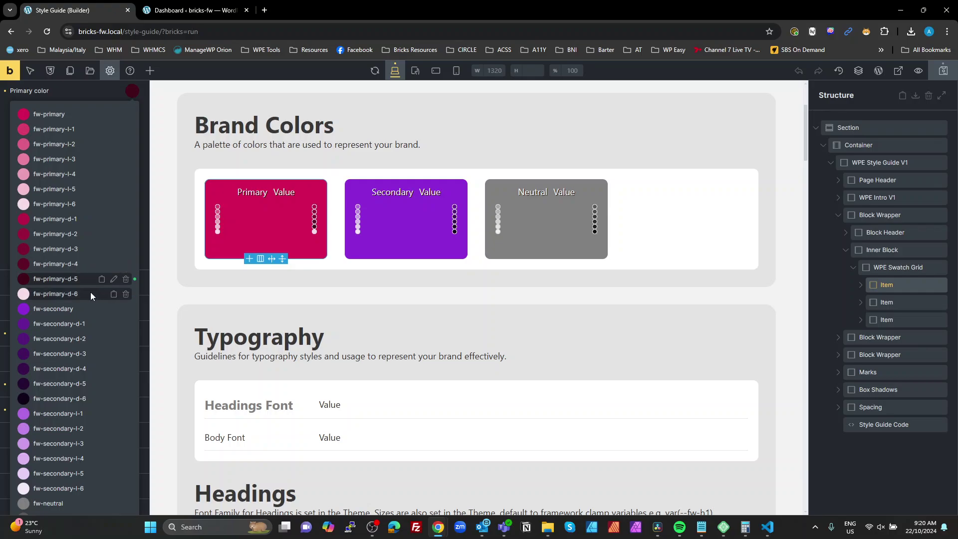
pyautogui.click(114, 294)
pyautogui.scroll(-15, 110, 325)
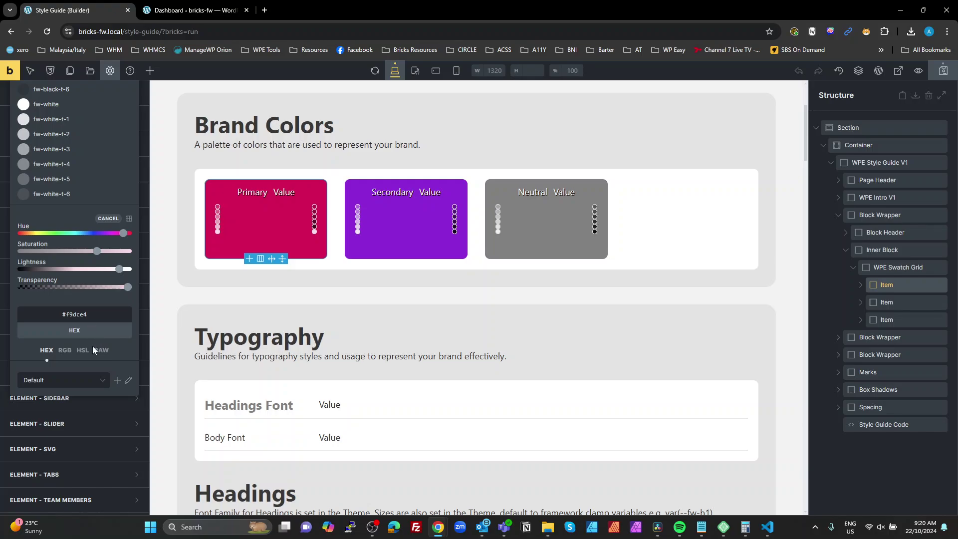
pyautogui.click(83, 349)
pyautogui.hotkey('alt', 'Tab')
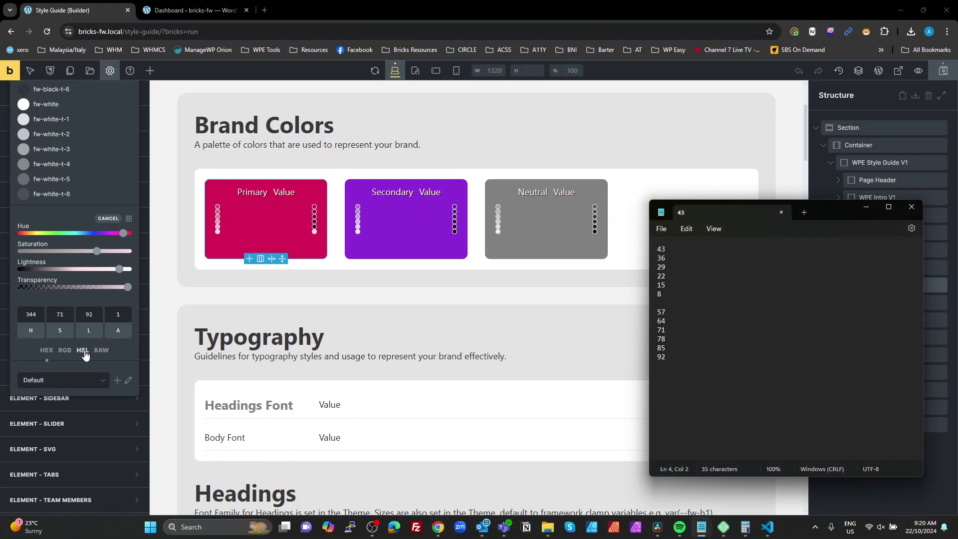
pyautogui.click(86, 333)
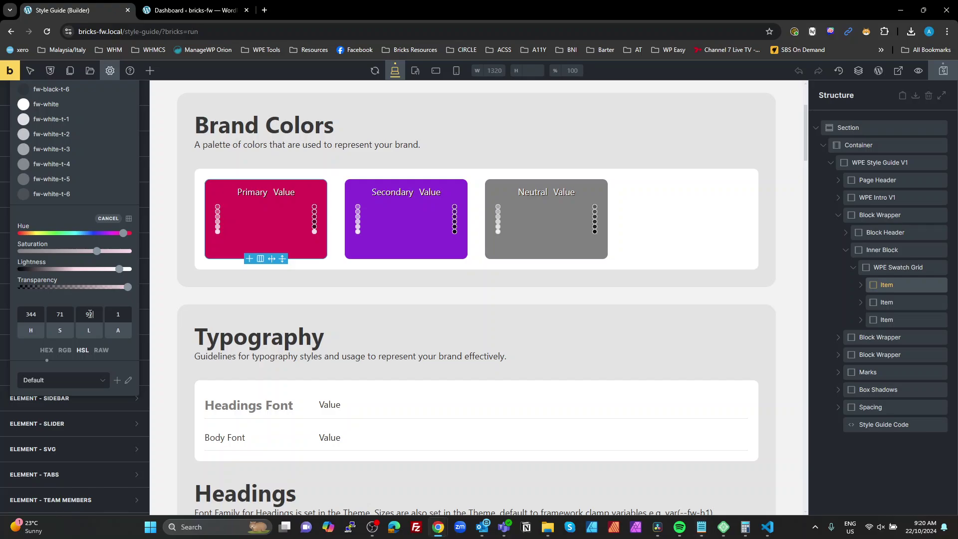
pyautogui.doubleClick(88, 314)
pyautogui.write('8')
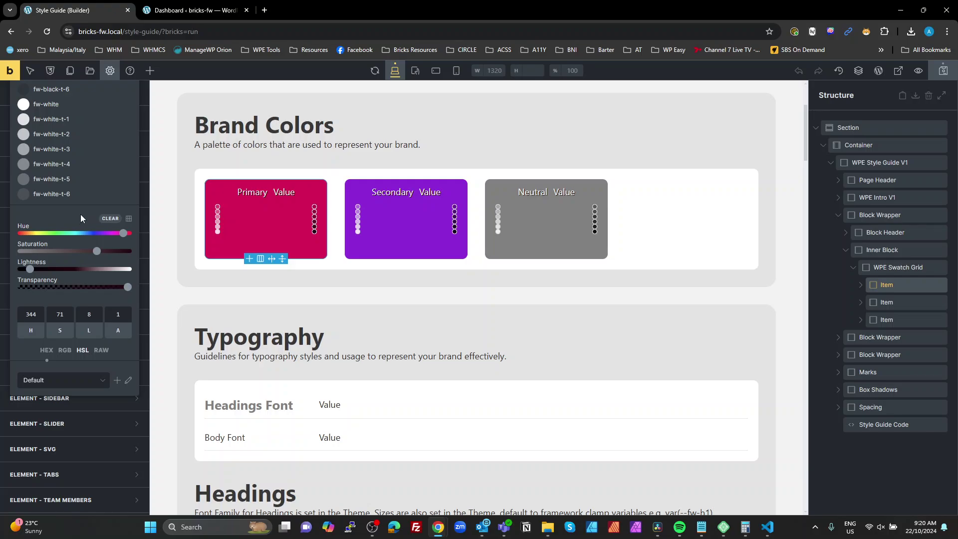
pyautogui.click(81, 218)
# Step: Leave the theme color settings by selecting the Primary swatch item on the canvas, and save the style guide page
pyautogui.scroll(-3, 80, 219)
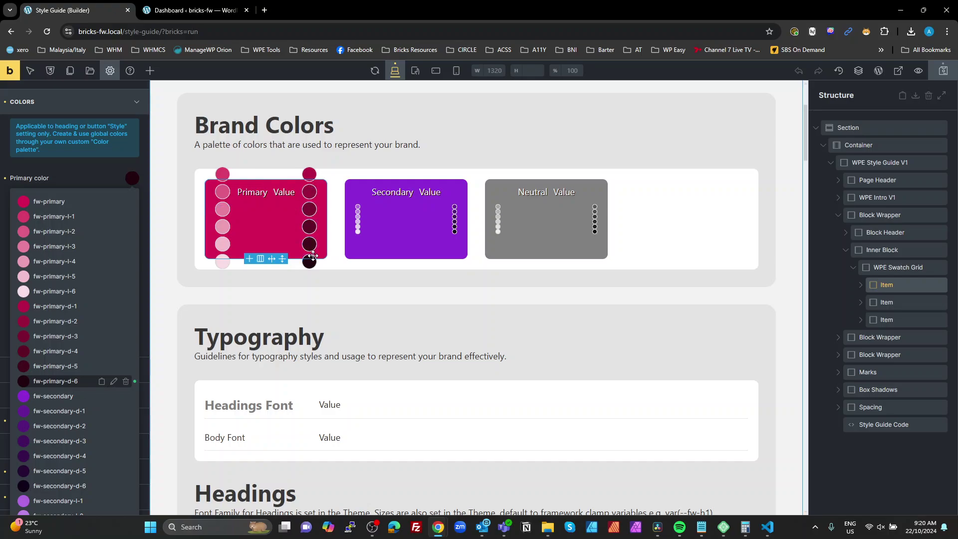
pyautogui.click(266, 221)
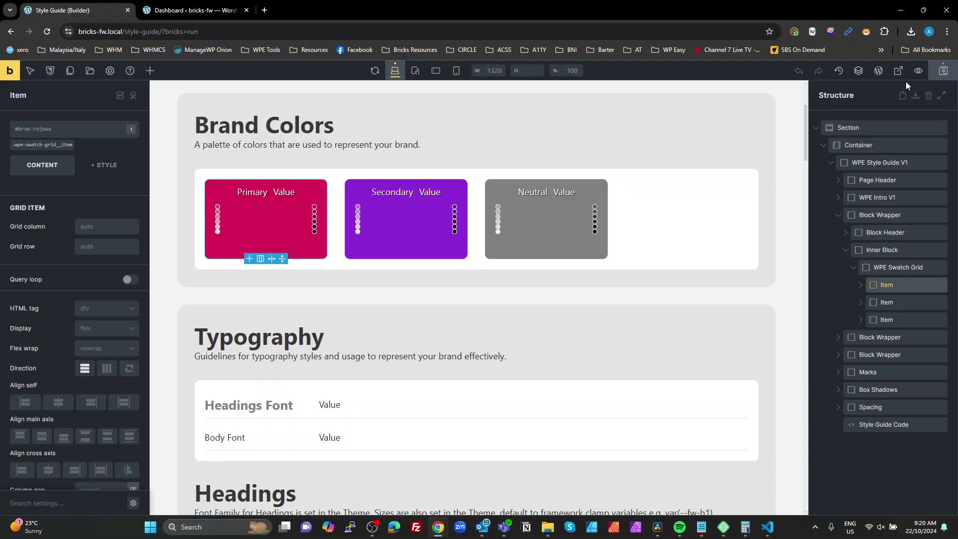
pyautogui.hotkey('ctrl', 's')
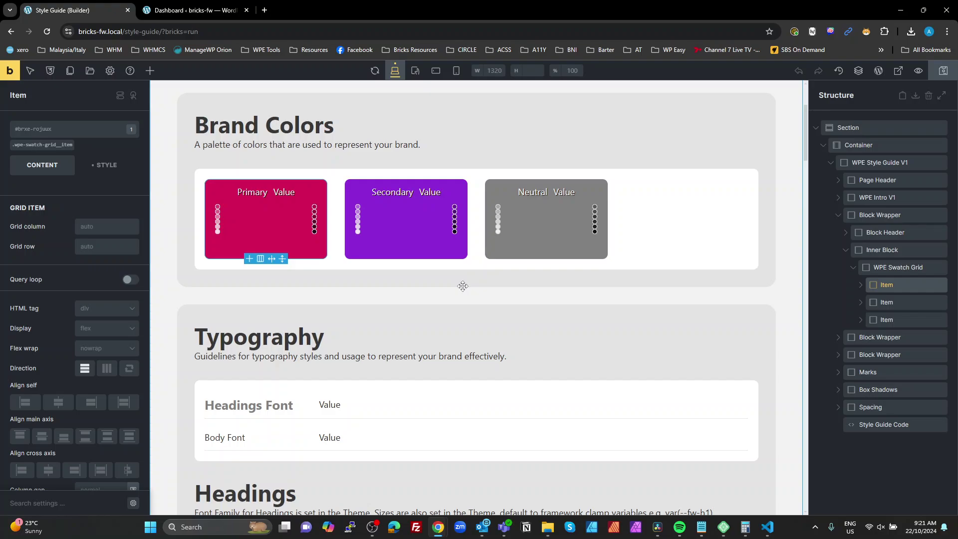
# Step: Examine the Typography and Spacing categories of the global variables in the class and variable manager, then close it
pyautogui.click(50, 70)
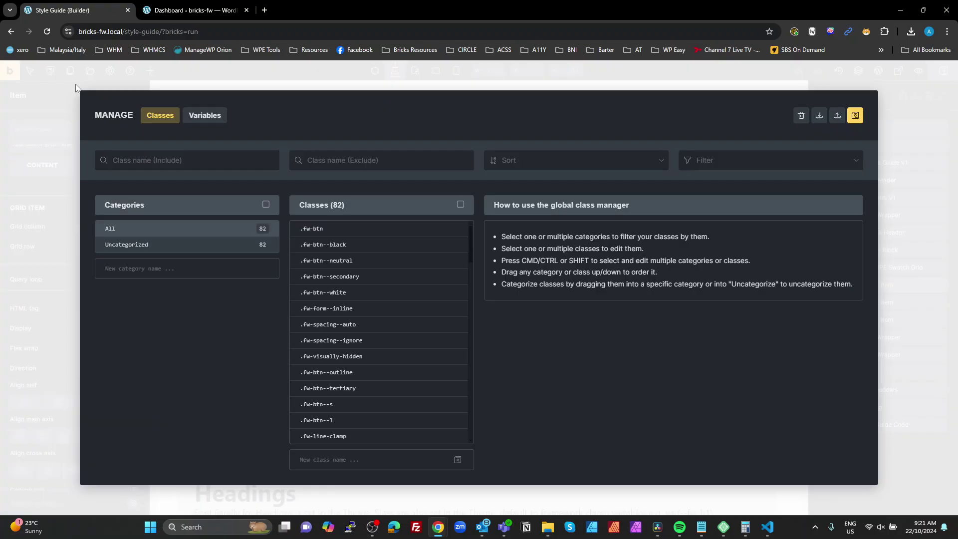
pyautogui.click(194, 116)
pyautogui.click(152, 294)
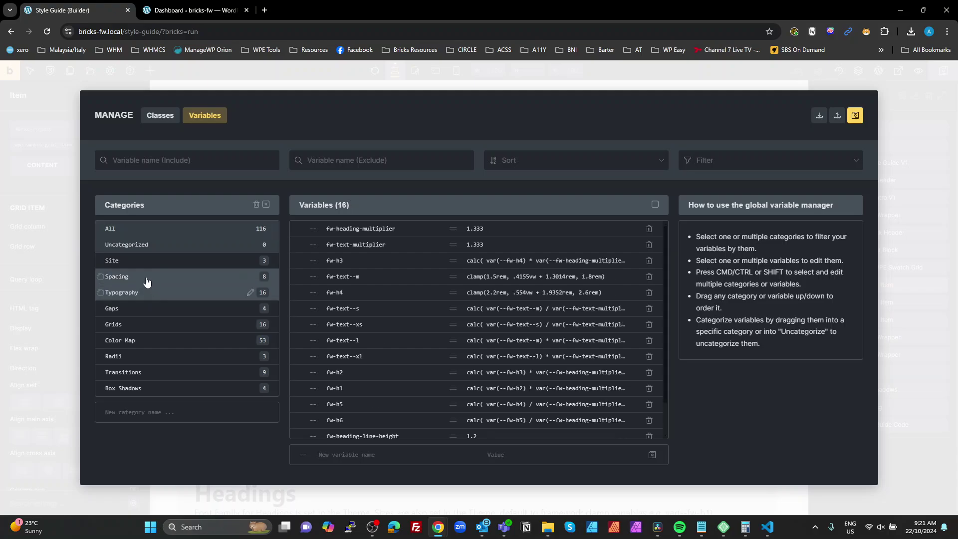
pyautogui.click(146, 282)
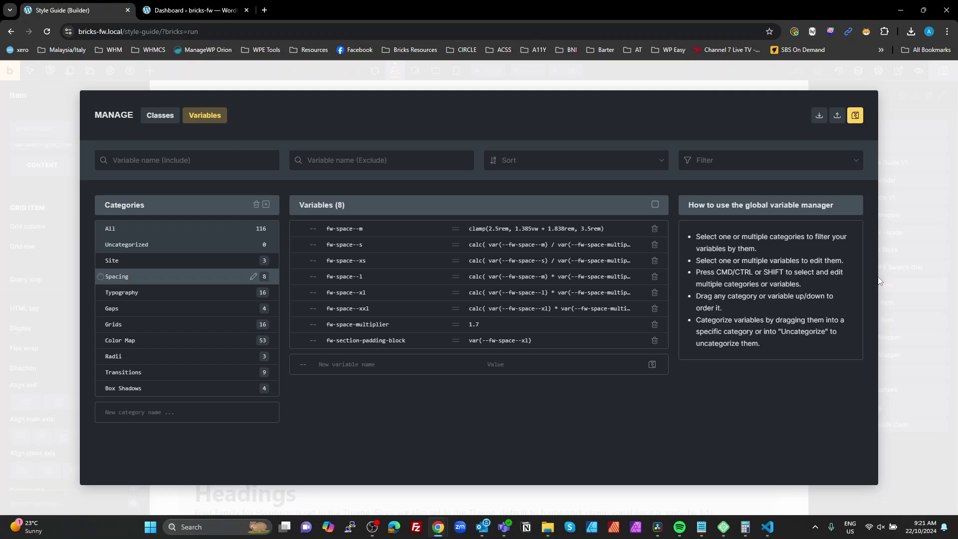
pyautogui.click(895, 411)
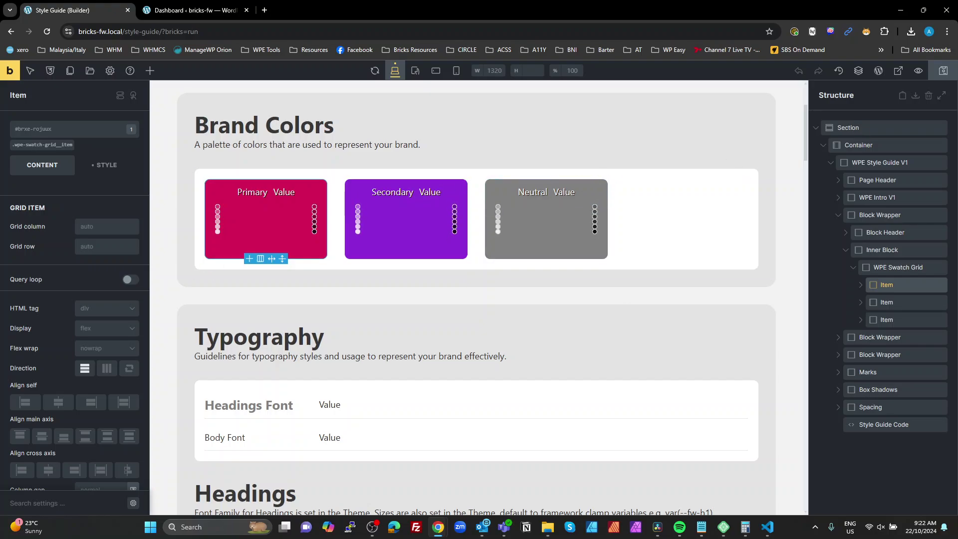
pyautogui.hotkey('alt', 'Tab')
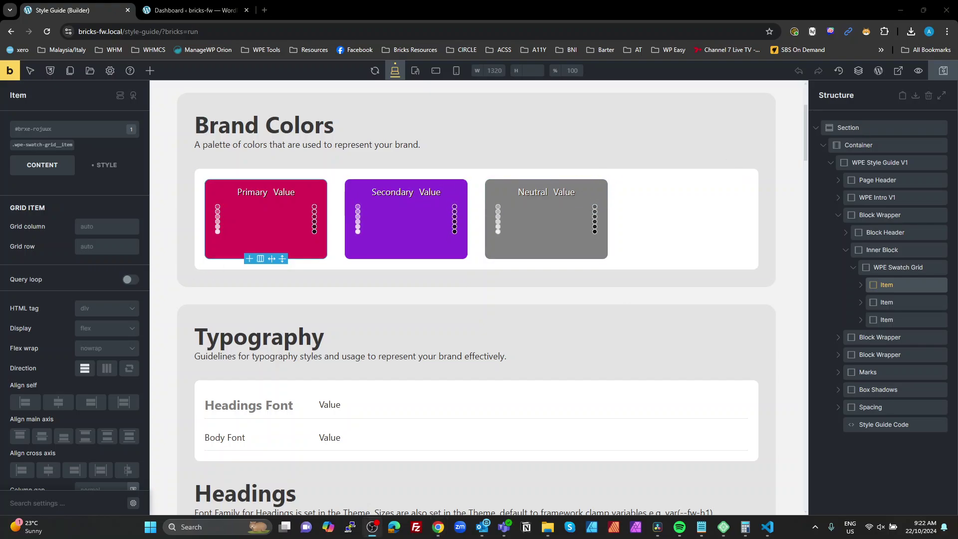